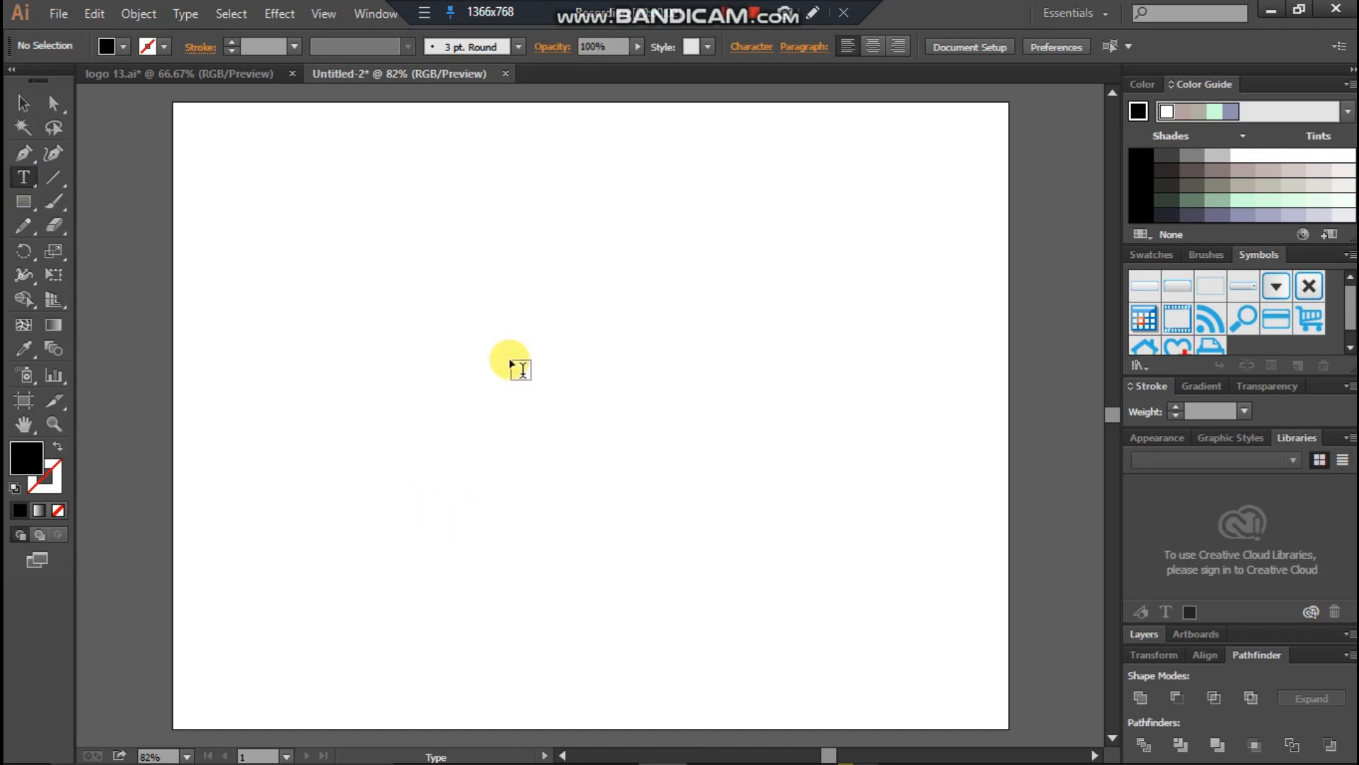
# Add the letter "D" as Arial Regular text and enlarge it to about 529.5 pt.
pyautogui.click(521, 318)
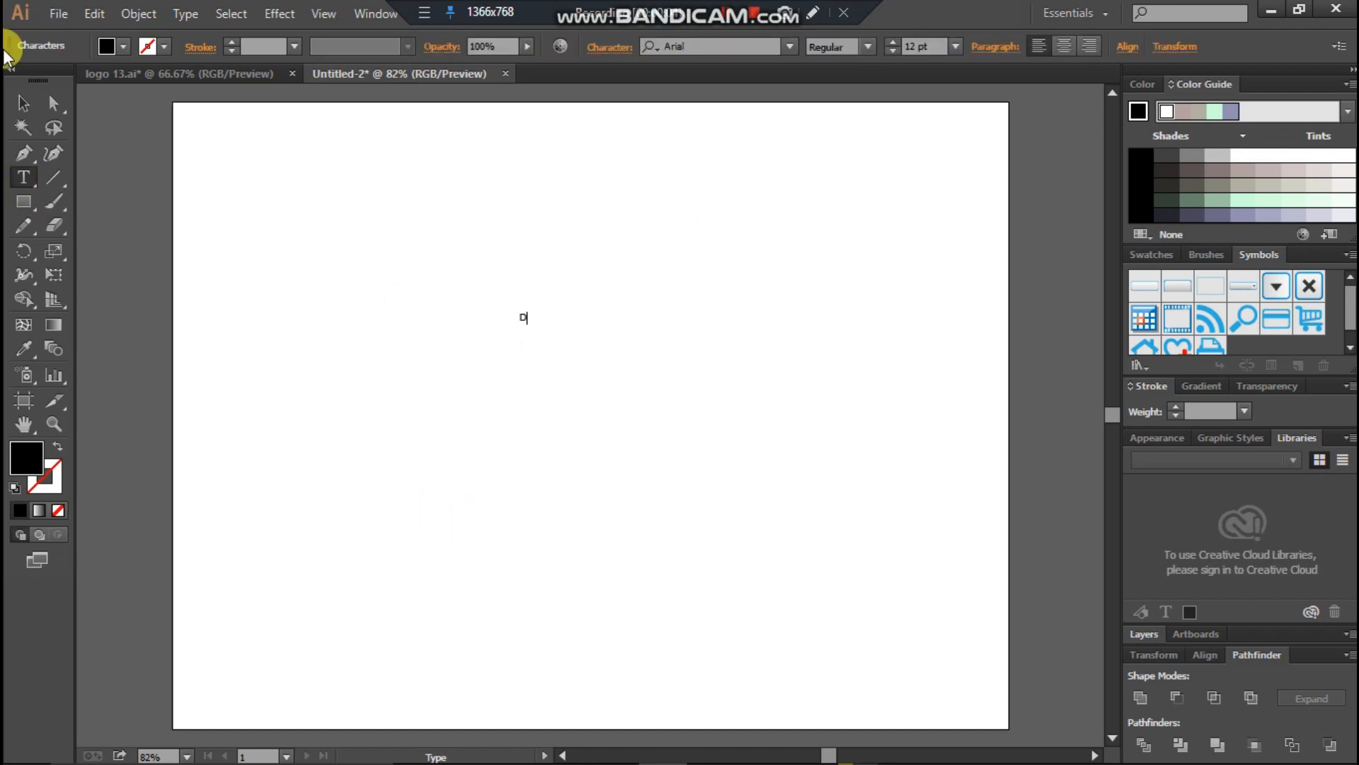
pyautogui.click(23, 103)
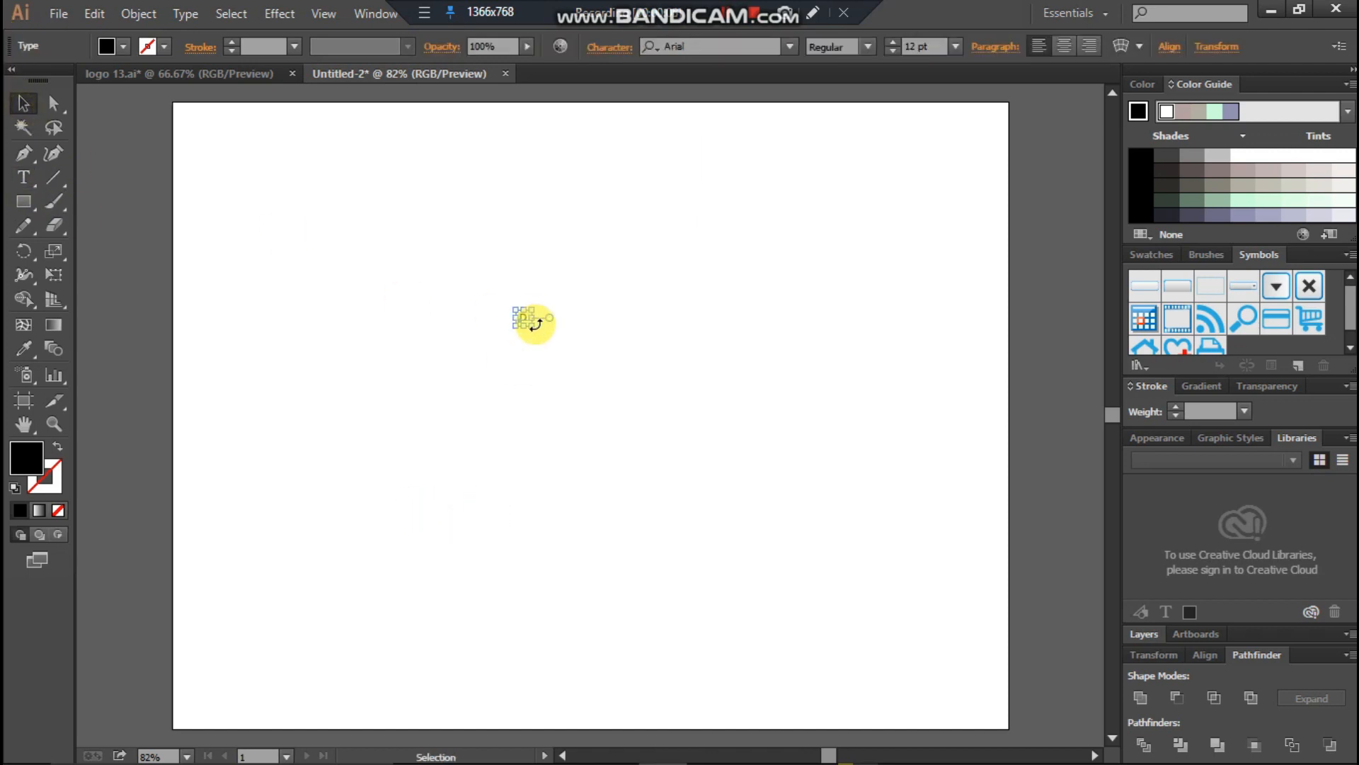
pyautogui.moveTo(531, 326); pyautogui.dragTo(865, 703)
pyautogui.scroll(5, 627, 487)
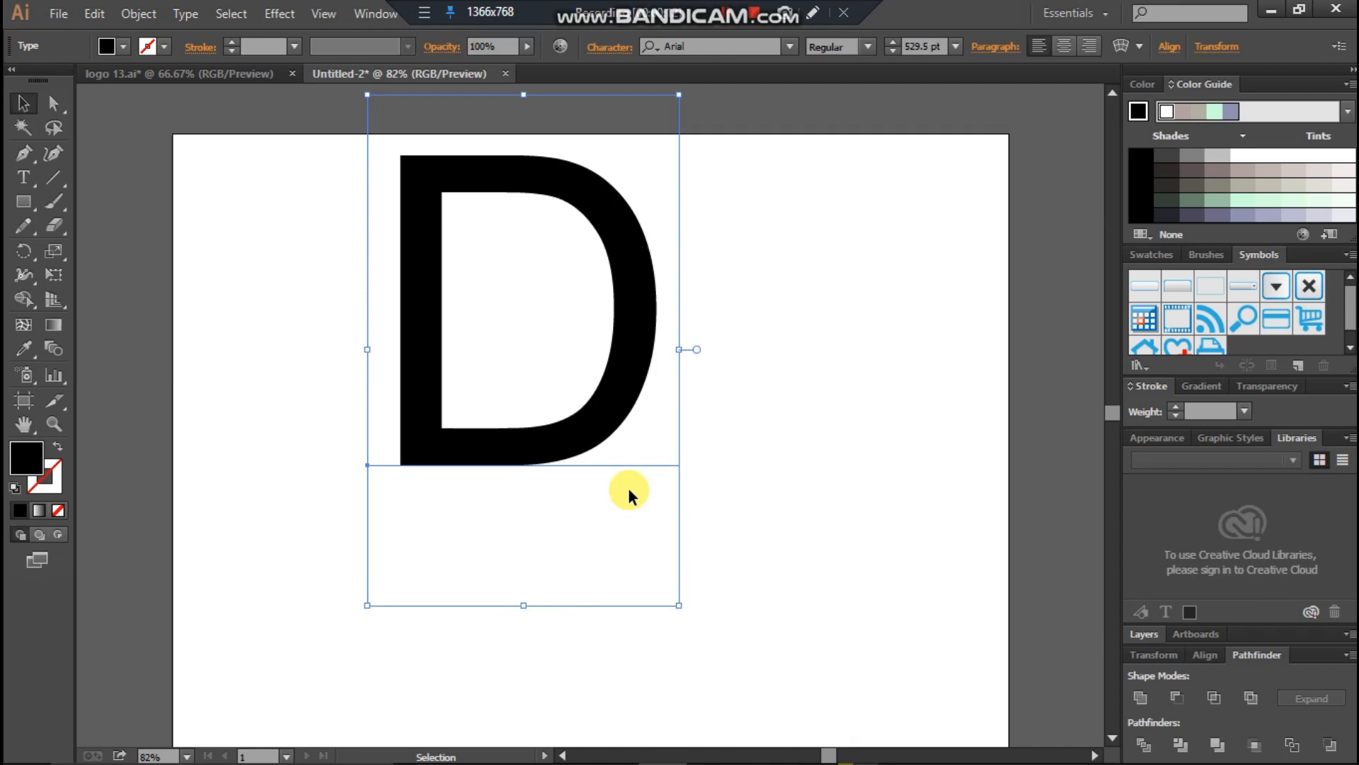
# Move the enlarged letter D to the middle of the artboard and deselect it.
pyautogui.scroll(-1, 628, 488)
pyautogui.moveTo(557, 407); pyautogui.dragTo(641, 512)
pyautogui.moveTo(563, 272)
pyautogui.mouseDown()
pyautogui.moveTo(540, 267)
pyautogui.moveTo(554, 269)
pyautogui.mouseUp()
pyautogui.click(303, 274)
# Draw a short horizontal Pen line across the upper part of the D's stem, extending past both sides.
pyautogui.click(25, 157)
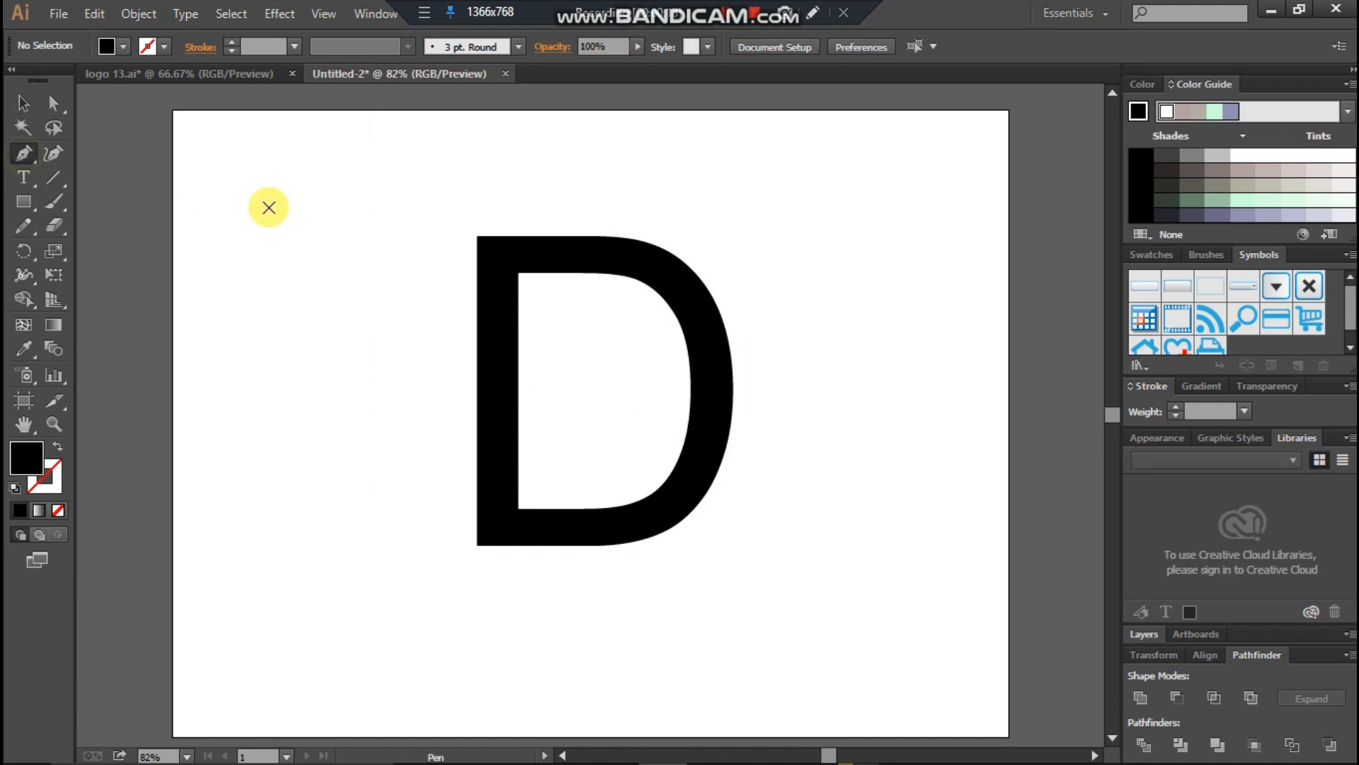
pyautogui.click(549, 302)
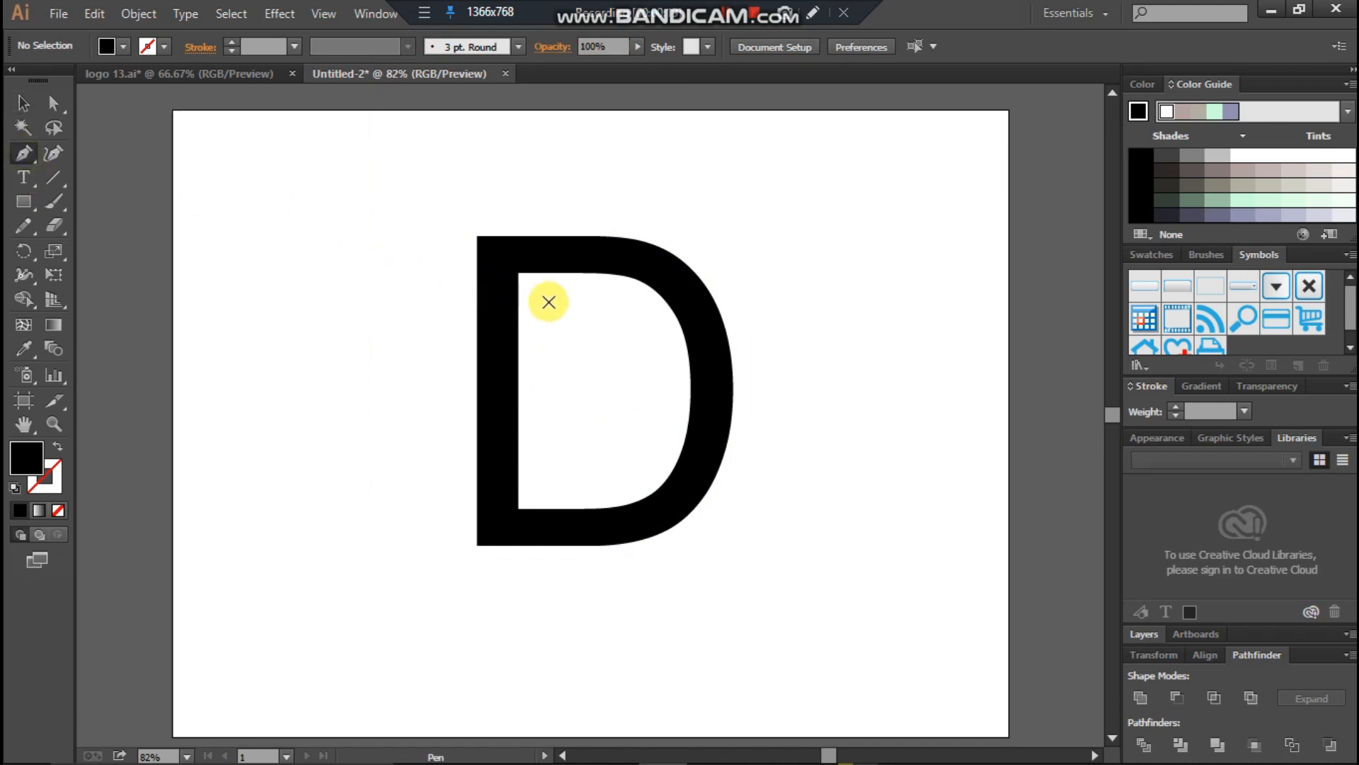
pyautogui.click(439, 302)
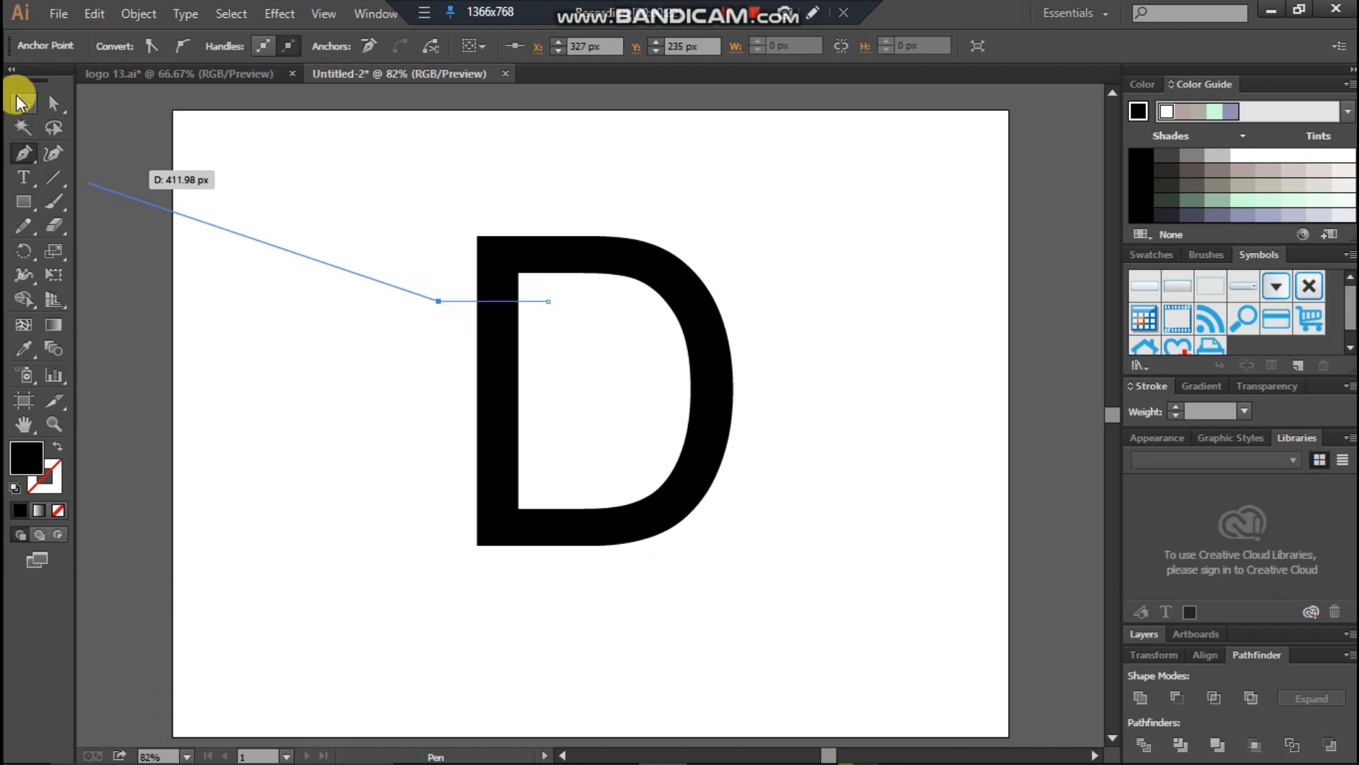
pyautogui.click(24, 104)
pyautogui.click(182, 173)
# Select the horizontal line and nudge it slightly down along the D's stem.
pyautogui.click(451, 309)
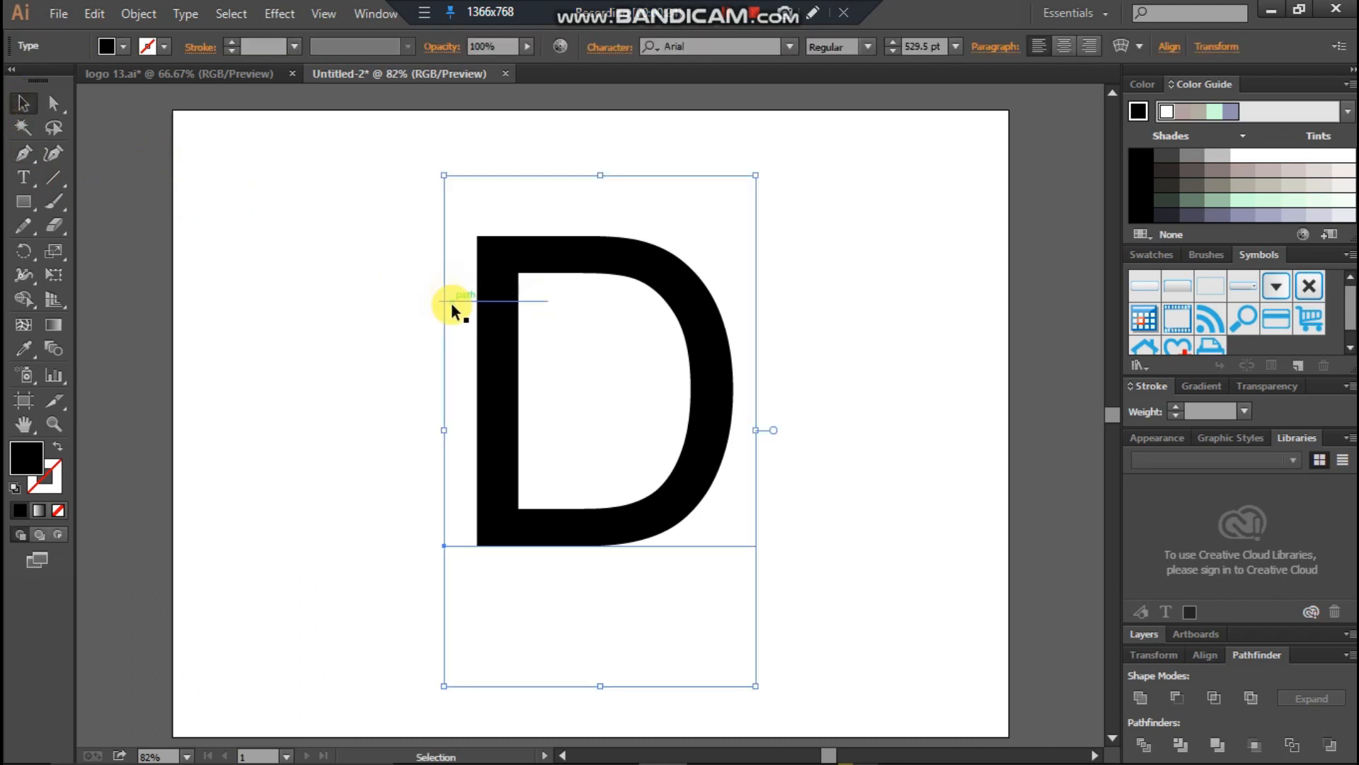
pyautogui.click(452, 298)
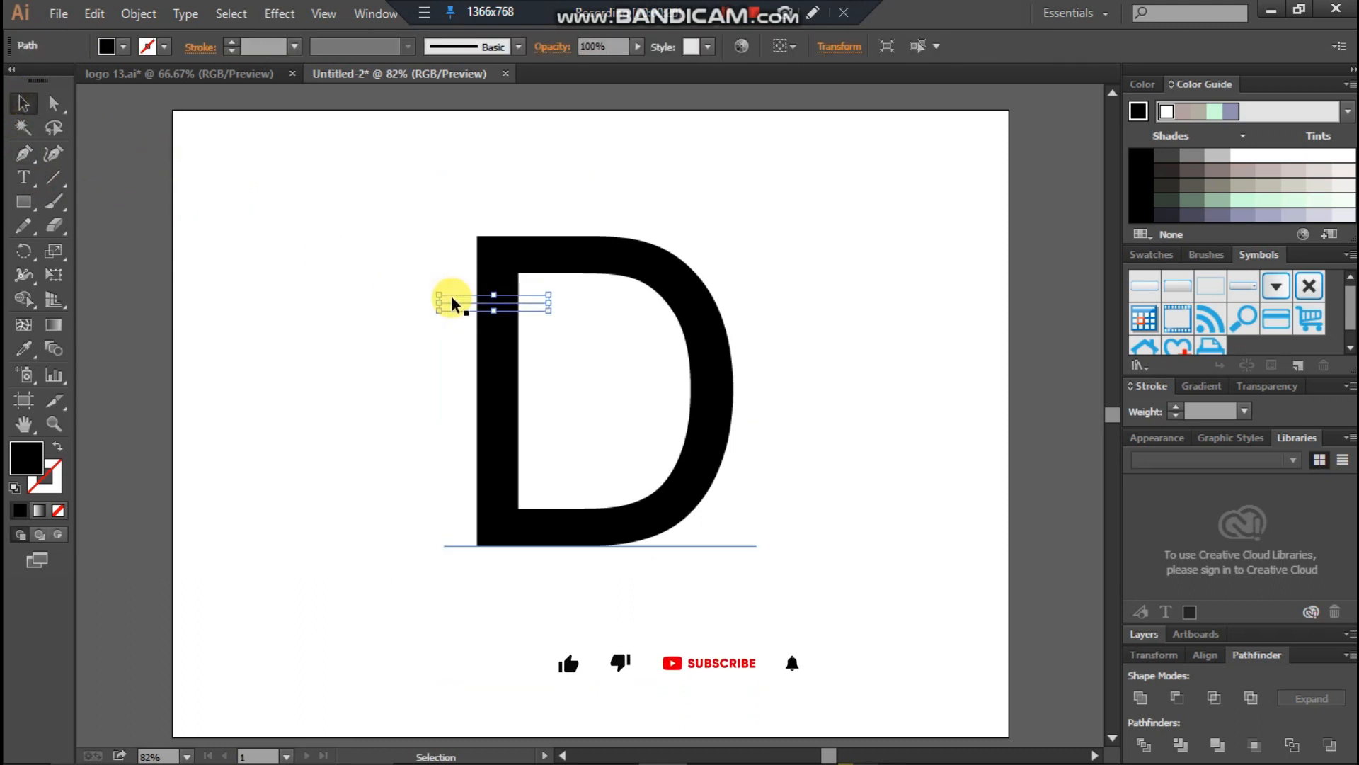
pyautogui.press('Down')
pyautogui.press('Down')
pyautogui.press('Down')
pyautogui.press('Down')
pyautogui.press('Down')
pyautogui.press('Down')
pyautogui.press('Down')
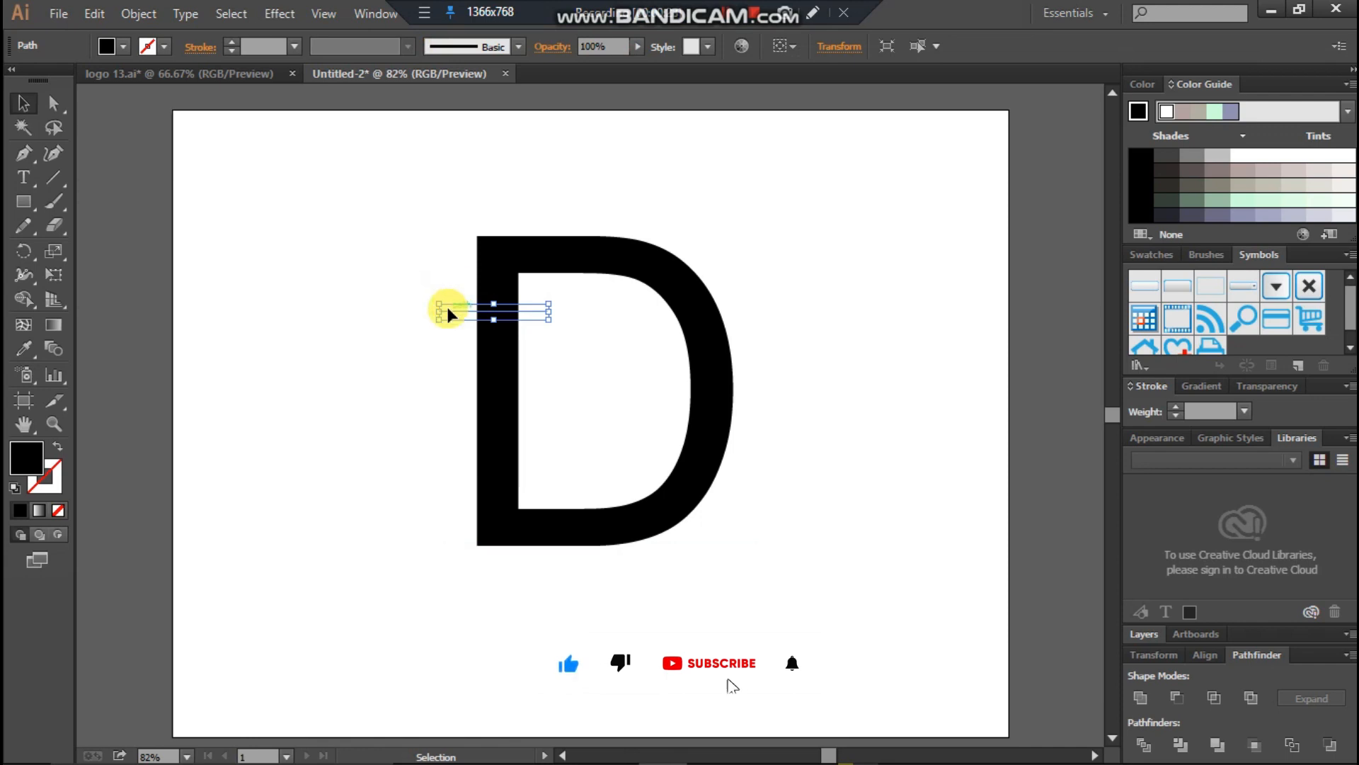
# Duplicate the line, rotate the copy to a steep diagonal, and place it across the D's lower curve.
pyautogui.moveTo(473, 333); pyautogui.dragTo(695, 546)
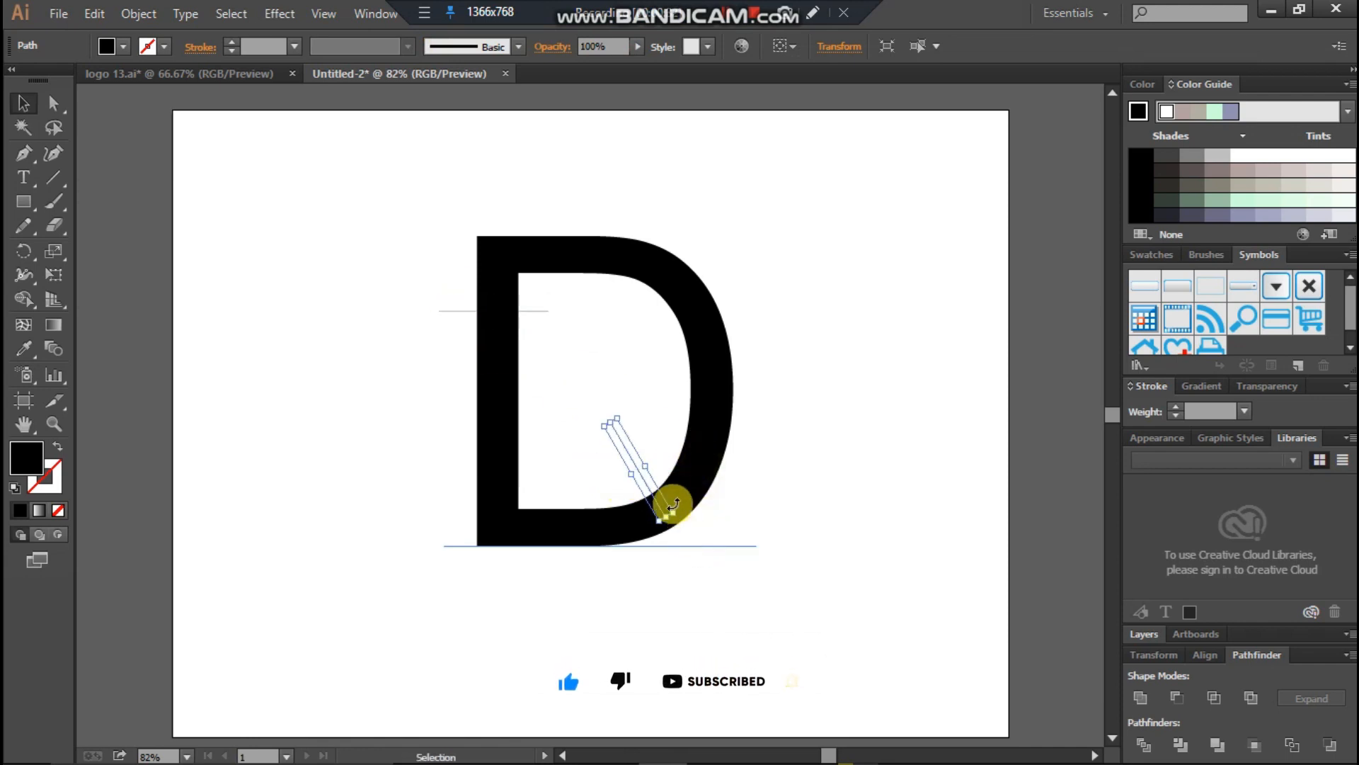
pyautogui.moveTo(626, 459); pyautogui.dragTo(615, 521)
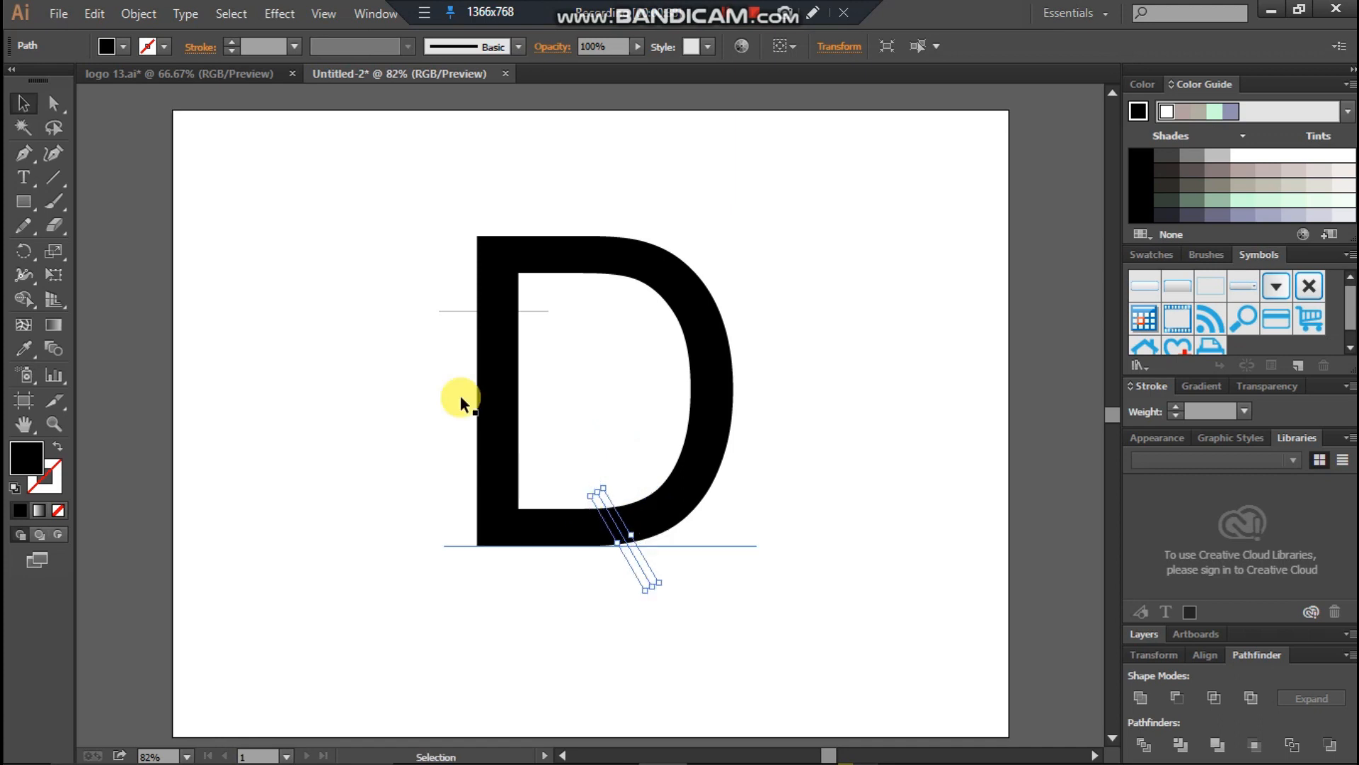
# Select the letter D with both cutting lines and expand them into outlines.
pyautogui.moveTo(435, 291); pyautogui.dragTo(745, 582)
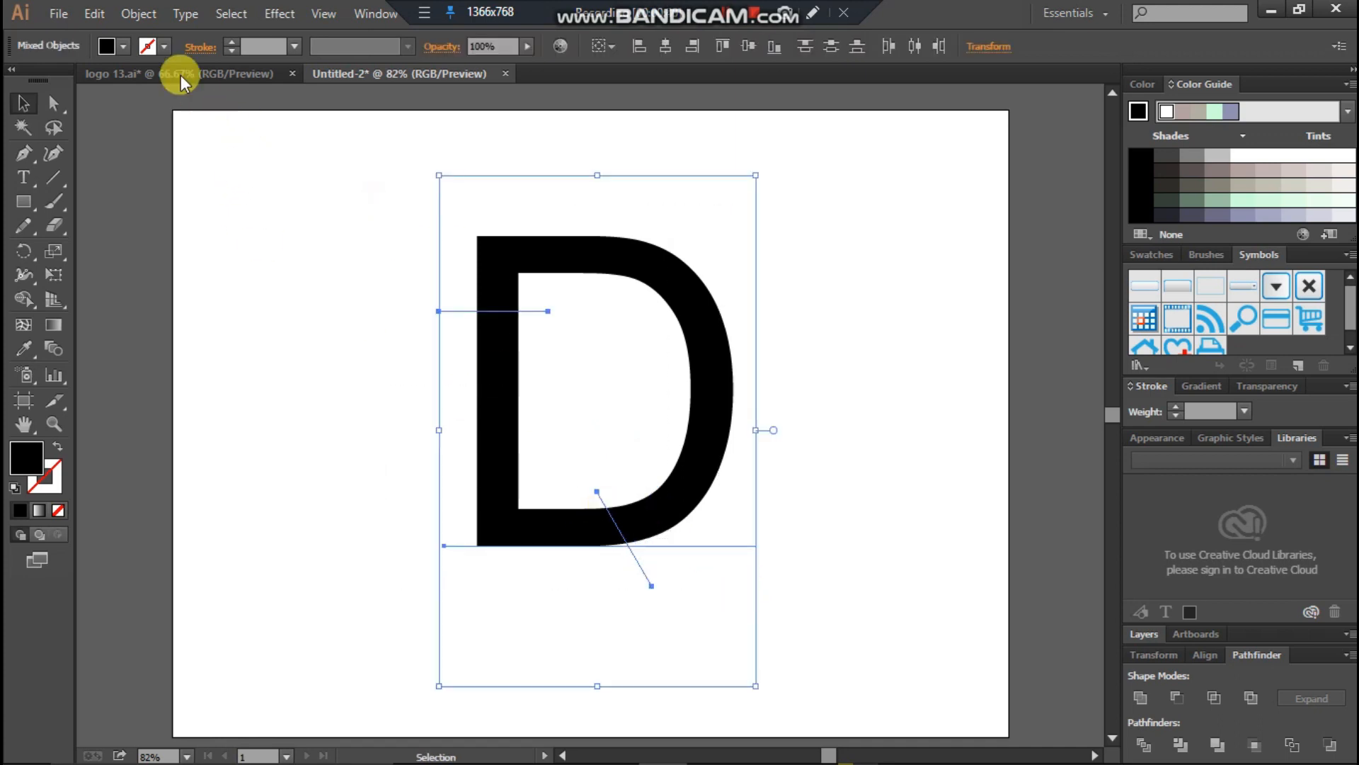
pyautogui.click(126, 16)
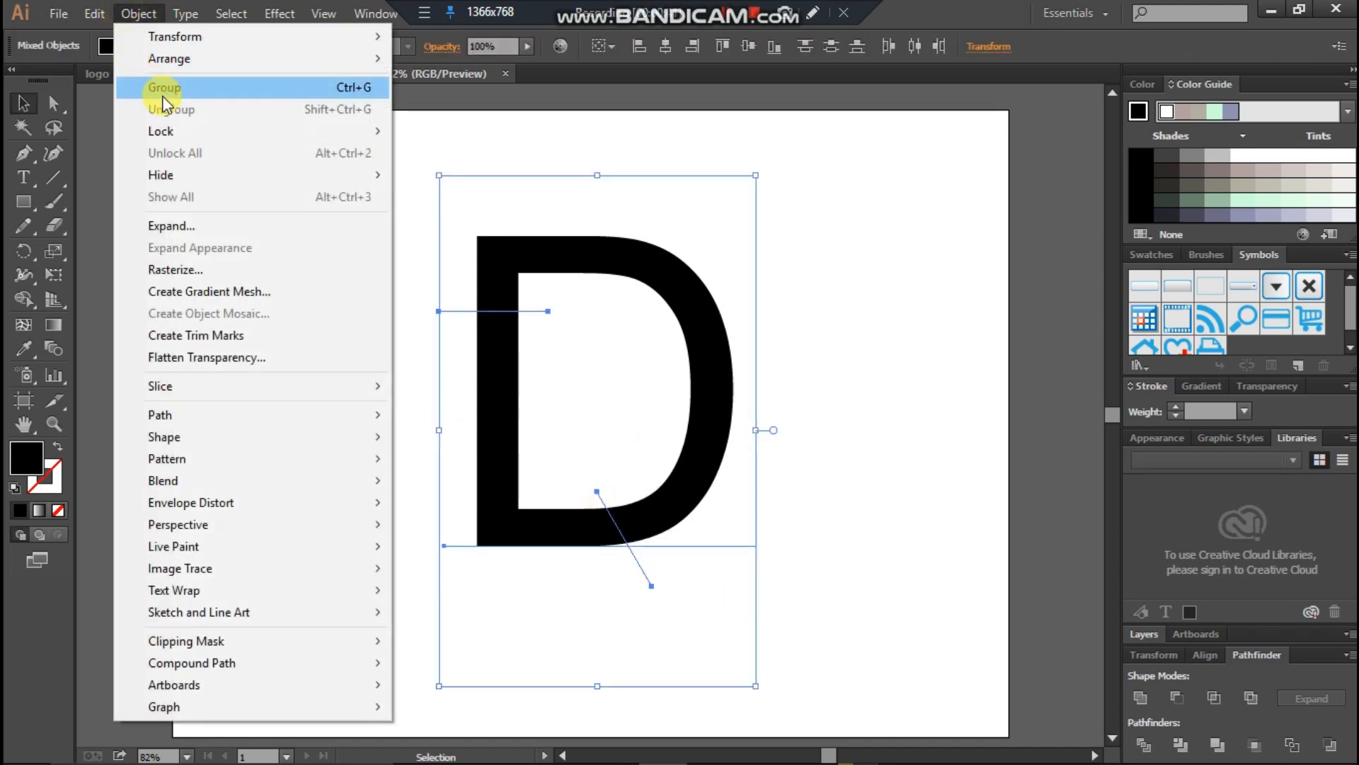
pyautogui.click(185, 227)
pyautogui.click(658, 503)
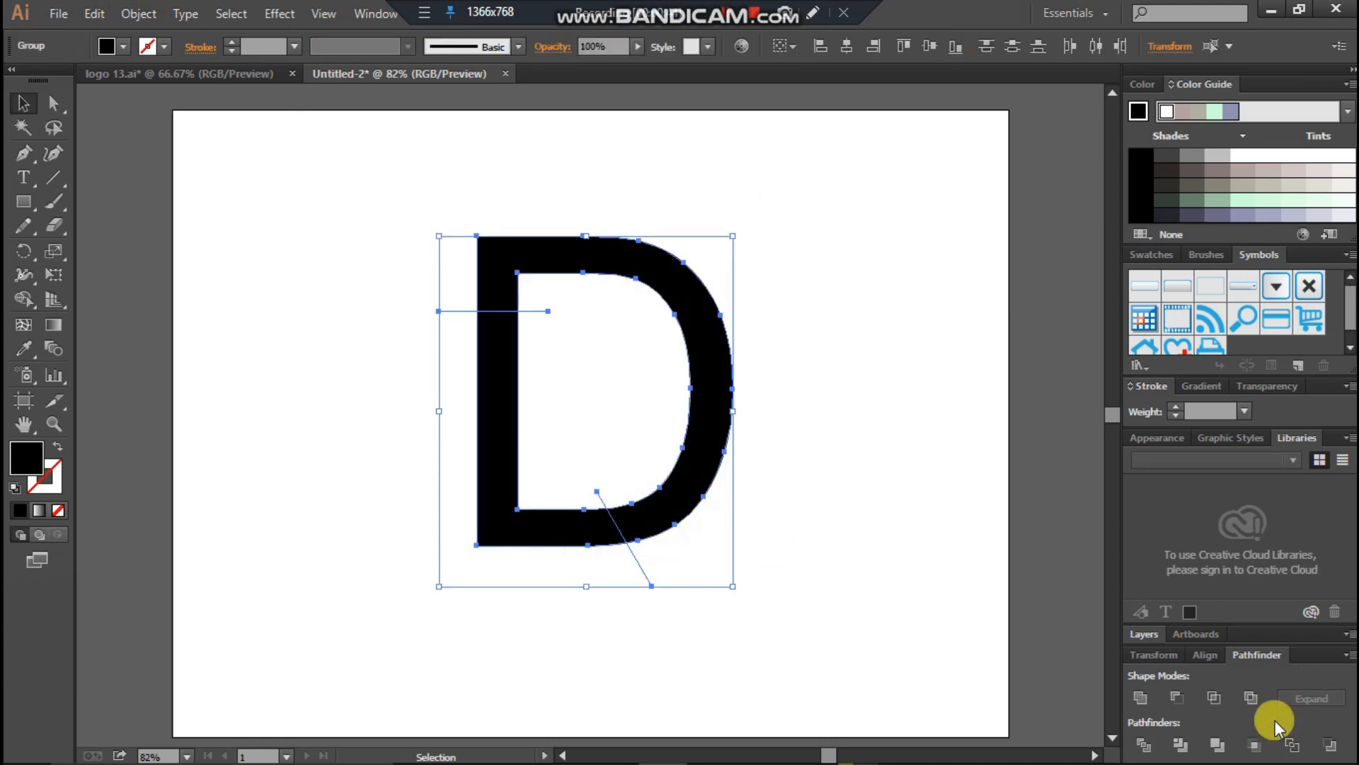
# Divide the expanded D along the two lines with the Pathfinder and ungroup the resulting pieces.
pyautogui.click(1143, 745)
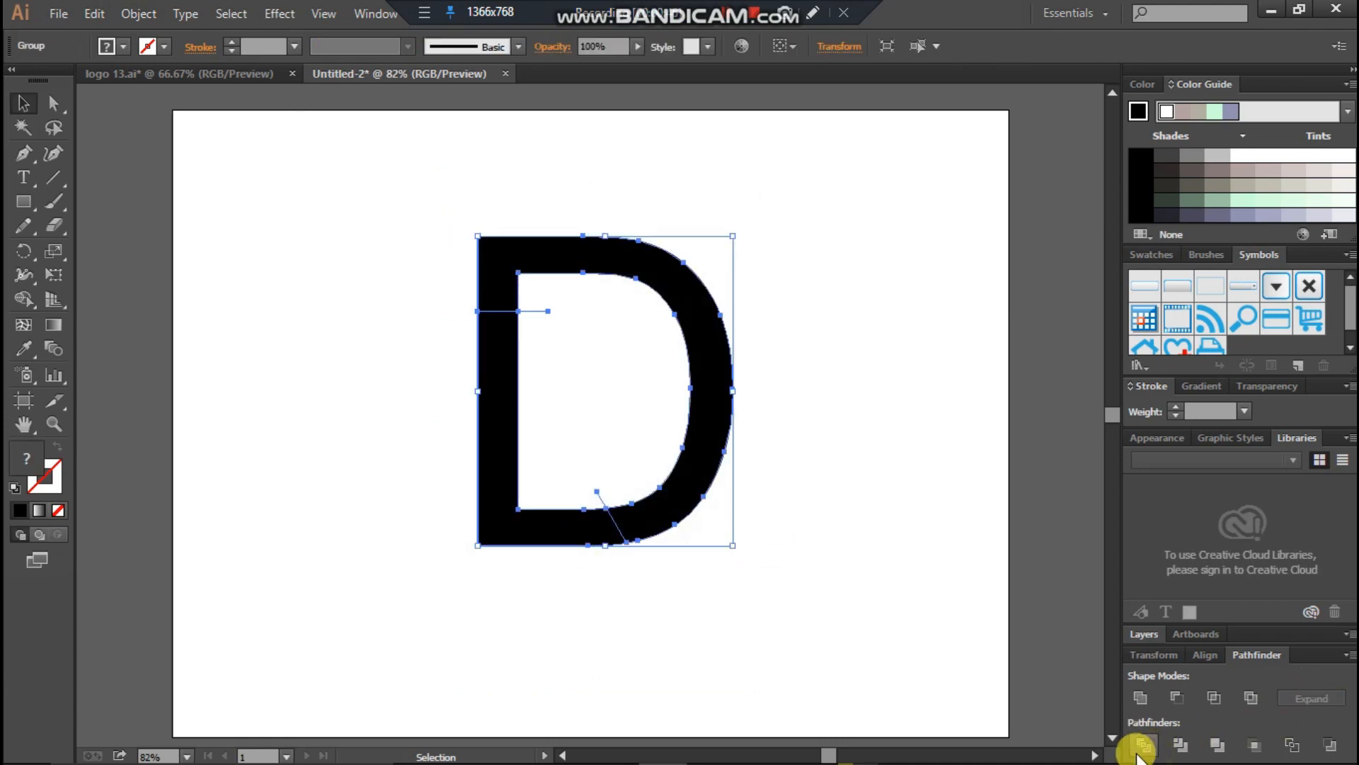
pyautogui.rightClick(575, 413)
pyautogui.click(622, 525)
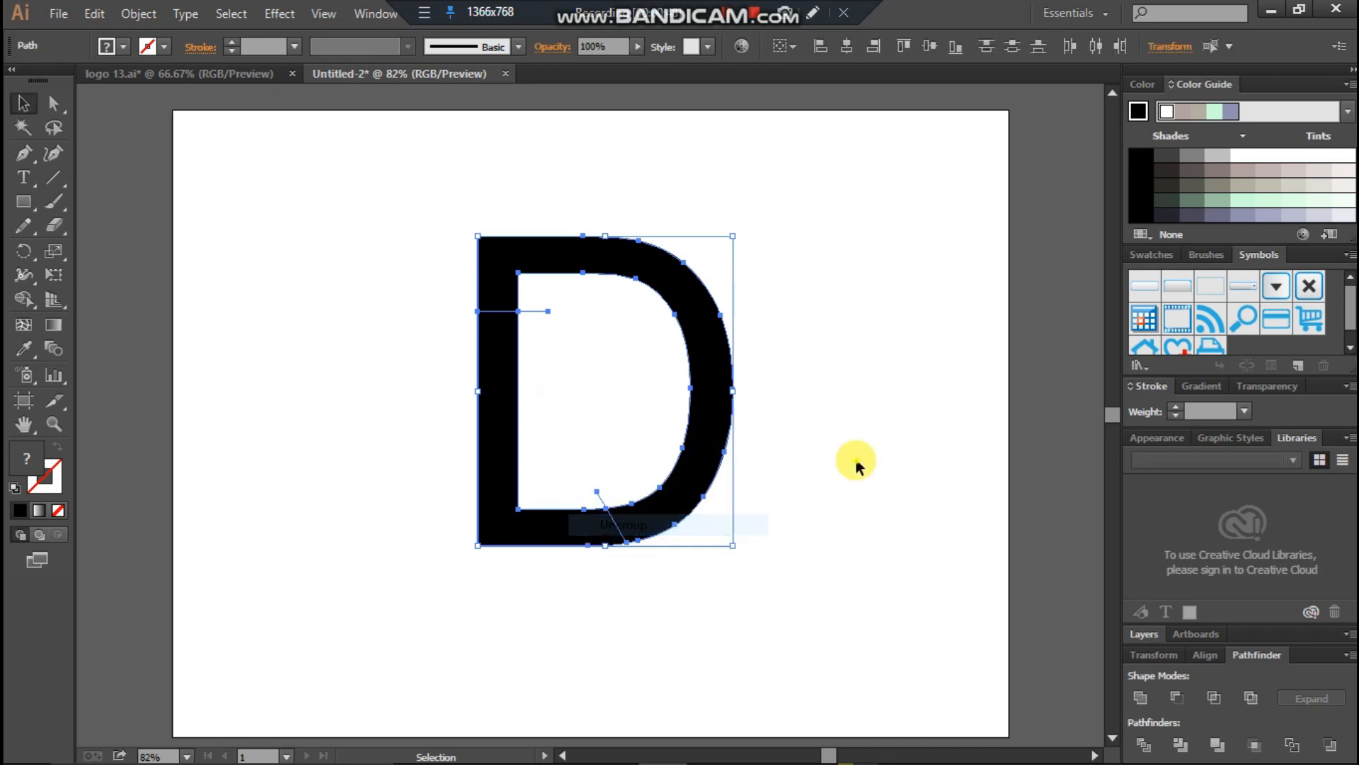
# Separate the D's upper curved piece, delete the lower L-shaped part with the leftover paths, and return the curve to the artboard's middle.
pyautogui.click(745, 407)
pyautogui.moveTo(730, 407); pyautogui.dragTo(851, 322)
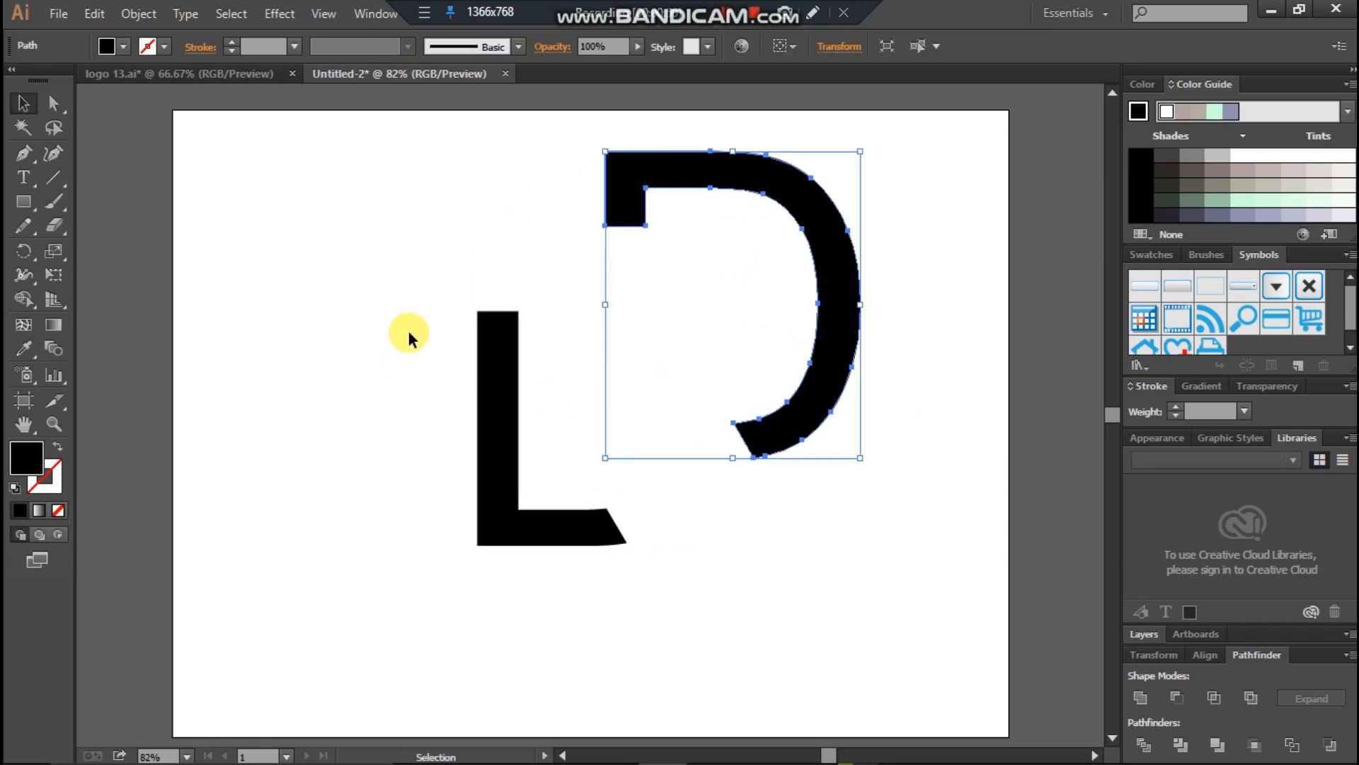
pyautogui.moveTo(443, 248); pyautogui.dragTo(643, 594)
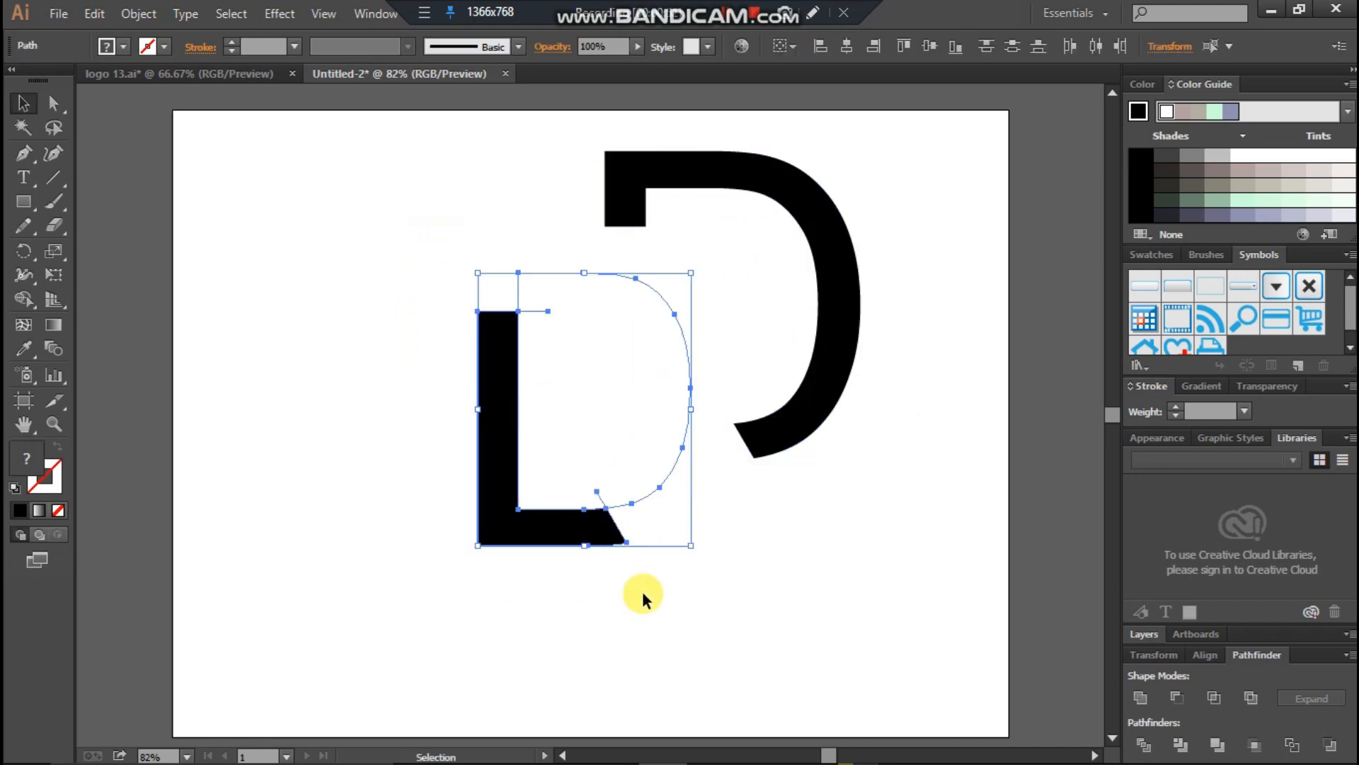
pyautogui.press('Delete')
pyautogui.moveTo(692, 159); pyautogui.dragTo(567, 255)
pyautogui.click(387, 358)
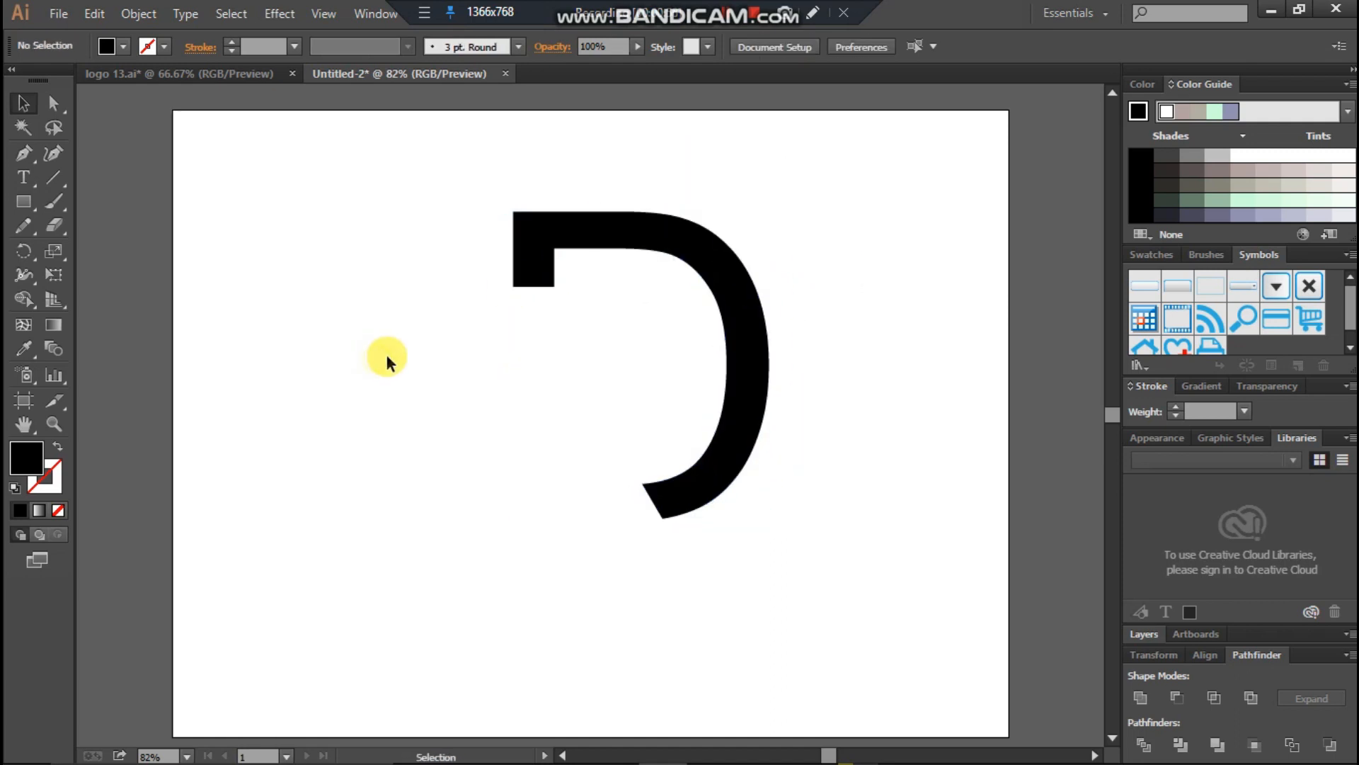
# Draw a black rectangle about 49 × 299 px directly below the D's stem stub, matching its width.
pyautogui.click(26, 201)
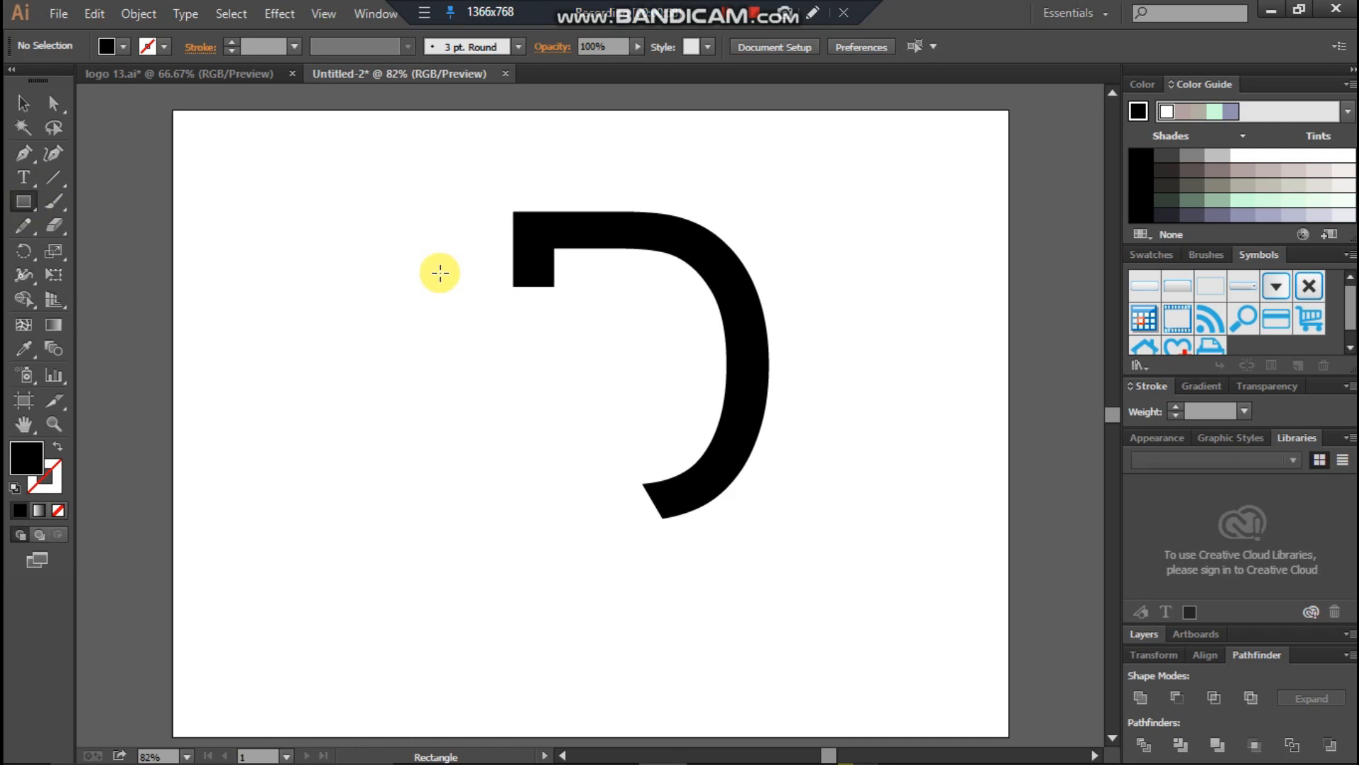
pyautogui.moveTo(513, 285); pyautogui.dragTo(552, 530)
pyautogui.click(24, 107)
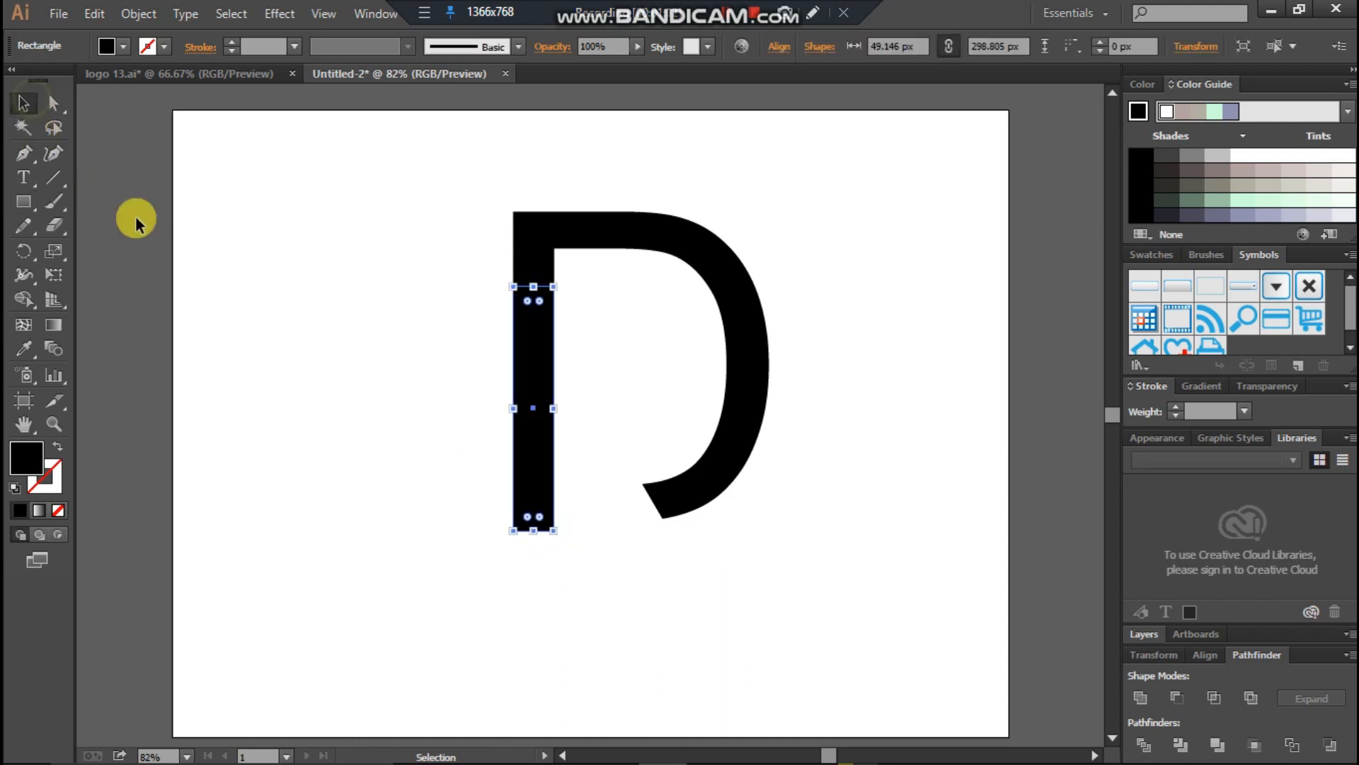
pyautogui.click(370, 351)
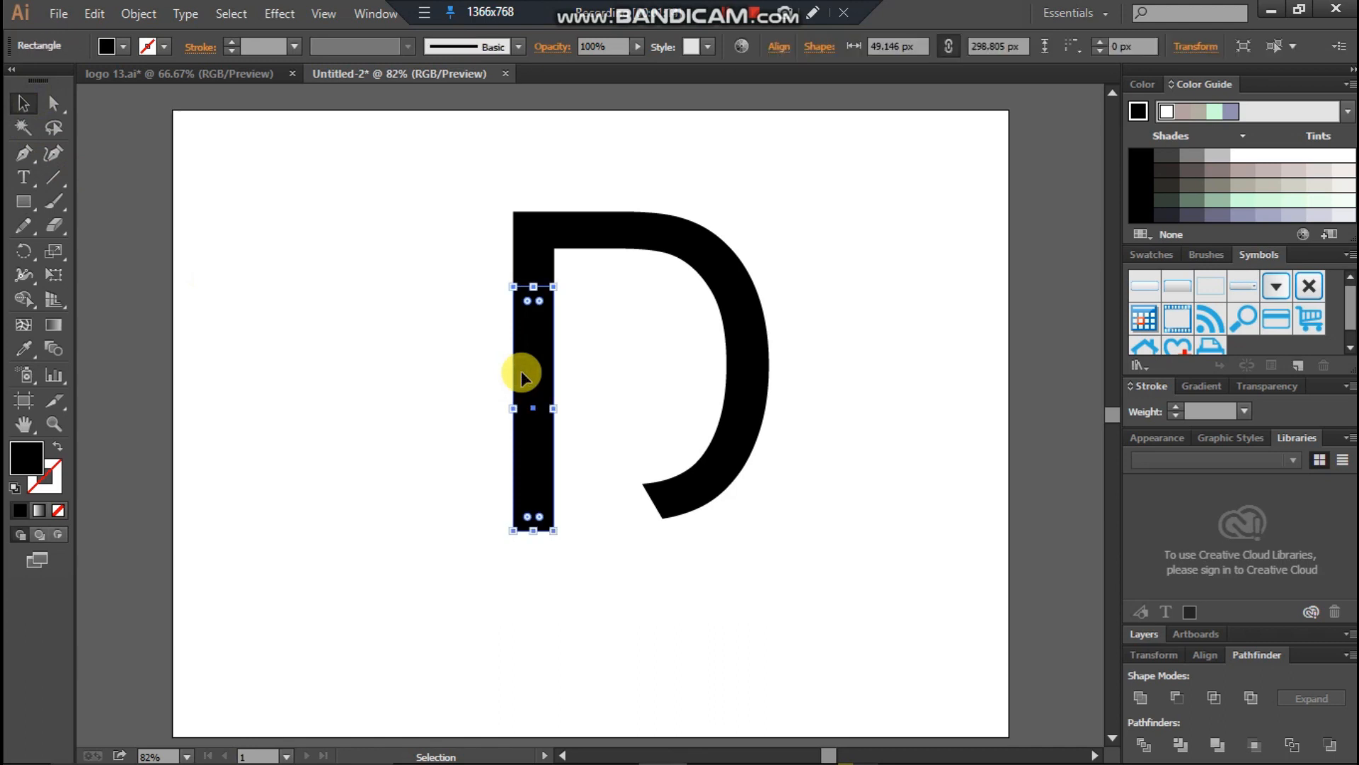
# Nudge the vertical rectangle down to leave a small gap below the D's stem stub.
pyautogui.press('Down')
pyautogui.press('Down')
pyautogui.press('Down')
pyautogui.press('Down')
pyautogui.press('Down')
pyautogui.press('Down')
pyautogui.press('Down')
pyautogui.press('Down')
pyautogui.press('Down')
pyautogui.press('Down')
pyautogui.press('Down')
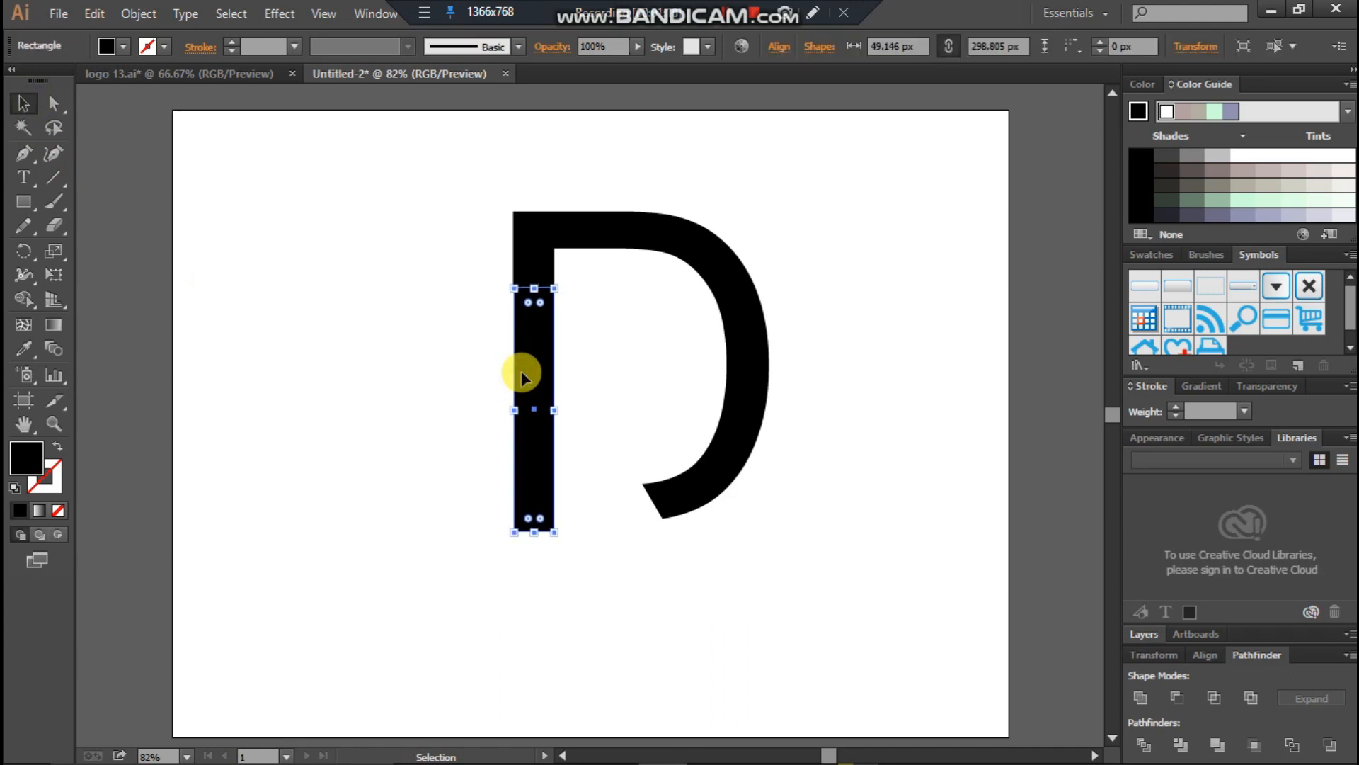
pyautogui.press('Down')
pyautogui.press('Down')
pyautogui.press('Down')
pyautogui.press('Down')
pyautogui.press('Down')
pyautogui.press('Down')
pyautogui.press('Down')
pyautogui.press('Down')
pyautogui.press('Down')
pyautogui.press('Down')
pyautogui.press('Down')
pyautogui.press('Down')
pyautogui.press('Down')
pyautogui.press('Down')
pyautogui.press('Down')
pyautogui.press('Down')
pyautogui.press('Down')
pyautogui.press('Down')
pyautogui.press('Down')
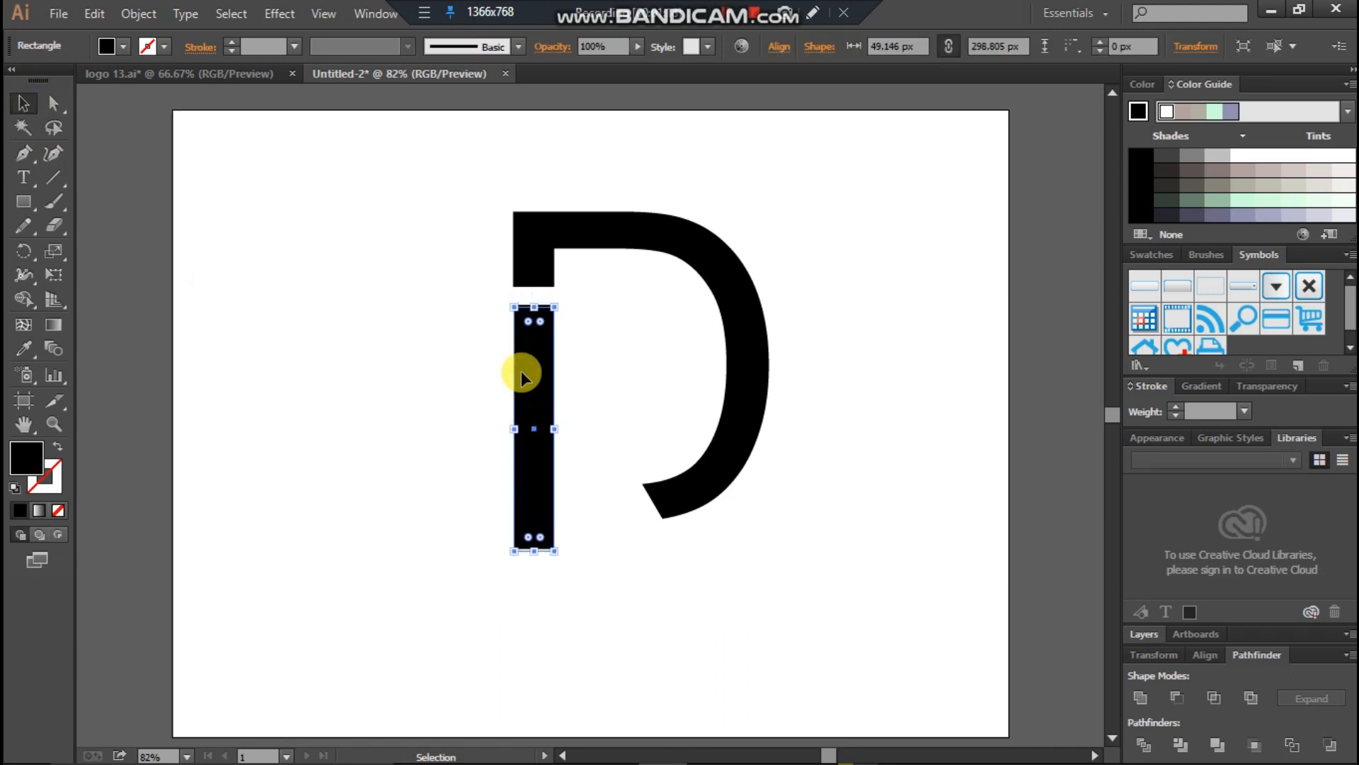
pyautogui.press('Down')
pyautogui.press('Down')
pyautogui.press('Down')
pyautogui.press('Down')
pyautogui.press('Down')
pyautogui.press('Down')
pyautogui.press('Down')
pyautogui.press('Down')
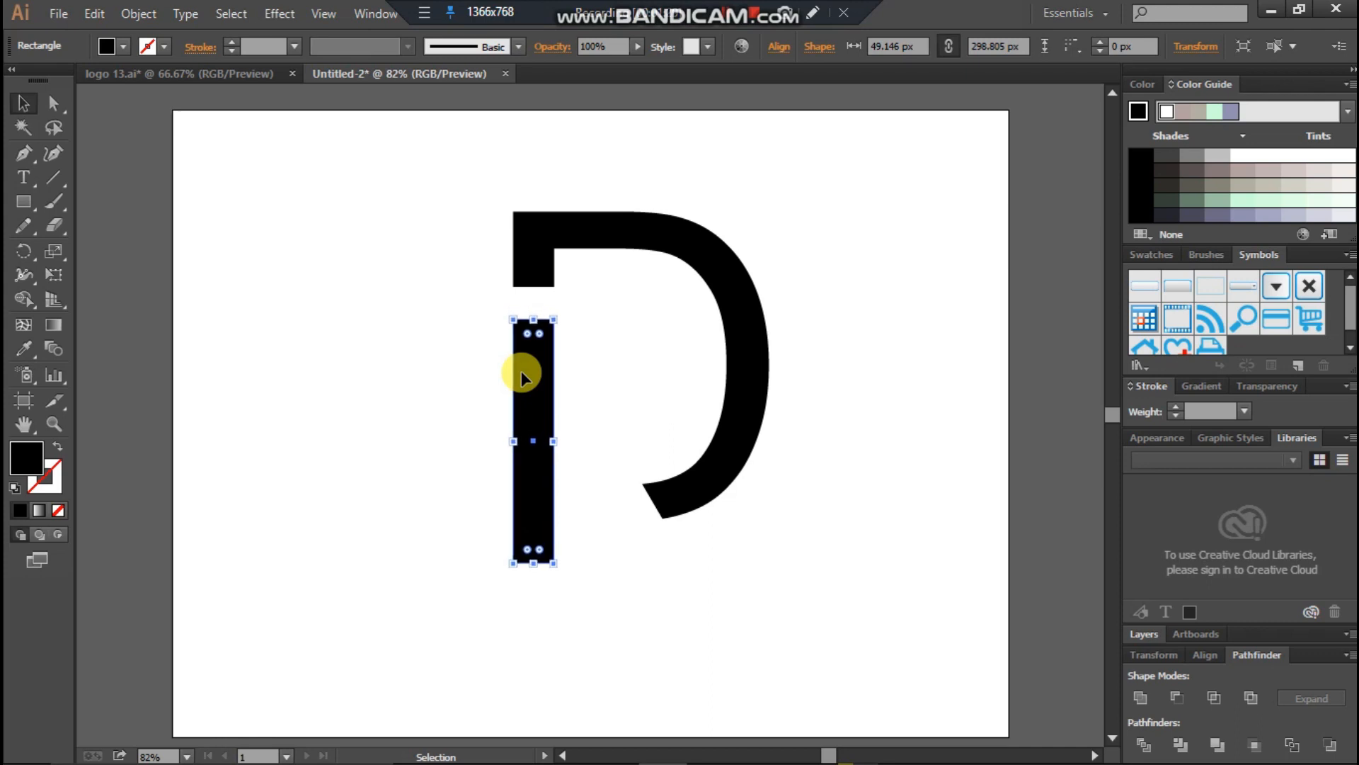
pyautogui.click(339, 354)
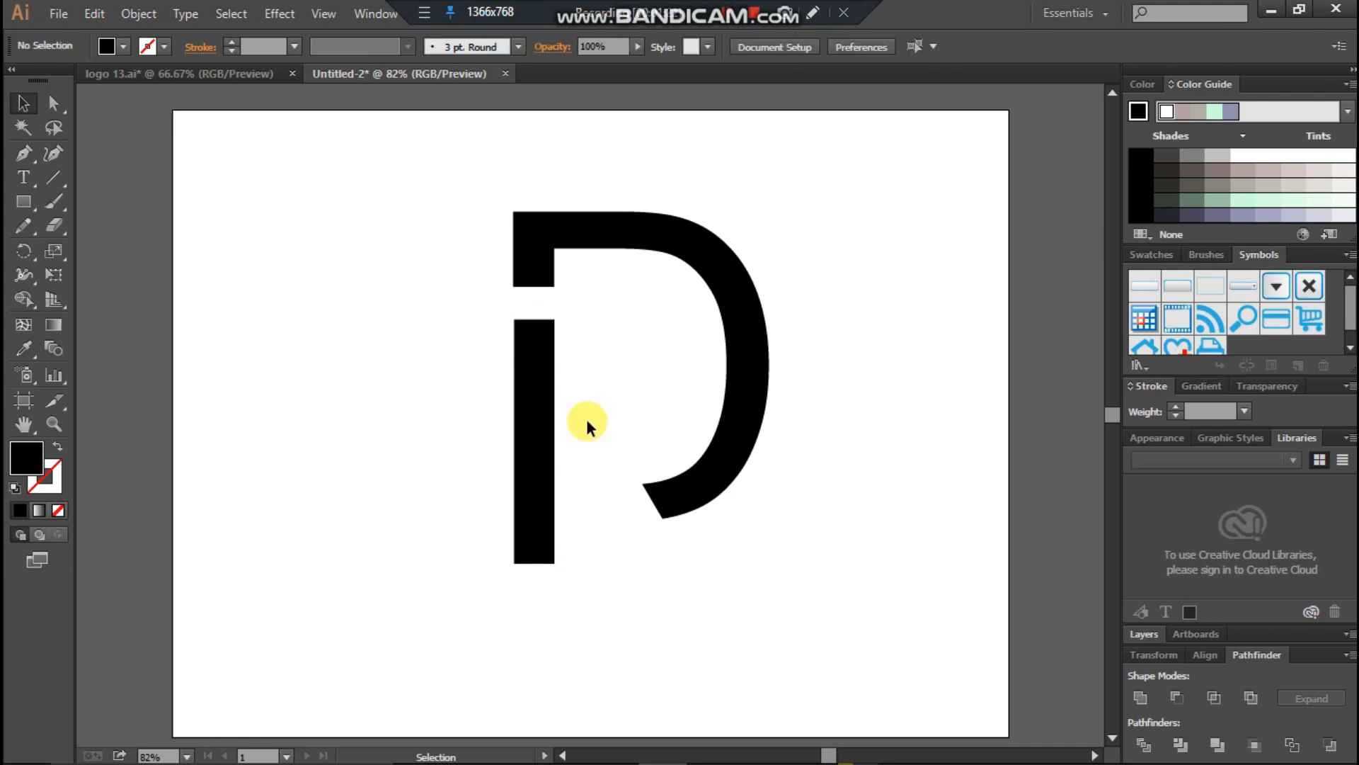
# Duplicate the vertical bar inside the D's curve and add another copy rotated 90° as a crossbar over both bars.
pyautogui.moveTo(539, 414); pyautogui.dragTo(602, 419)
pyautogui.moveTo(621, 311); pyautogui.dragTo(701, 429)
# Nudge the horizontal crossbar up across the two vertical bars.
pyautogui.press('Up')
pyautogui.press('Up')
pyautogui.press('Up')
pyautogui.press('Up')
pyautogui.press('Up')
pyautogui.press('Up')
pyautogui.press('Up')
pyautogui.press('Up')
pyautogui.press('Up')
pyautogui.press('Up')
pyautogui.press('Up')
pyautogui.press('Up')
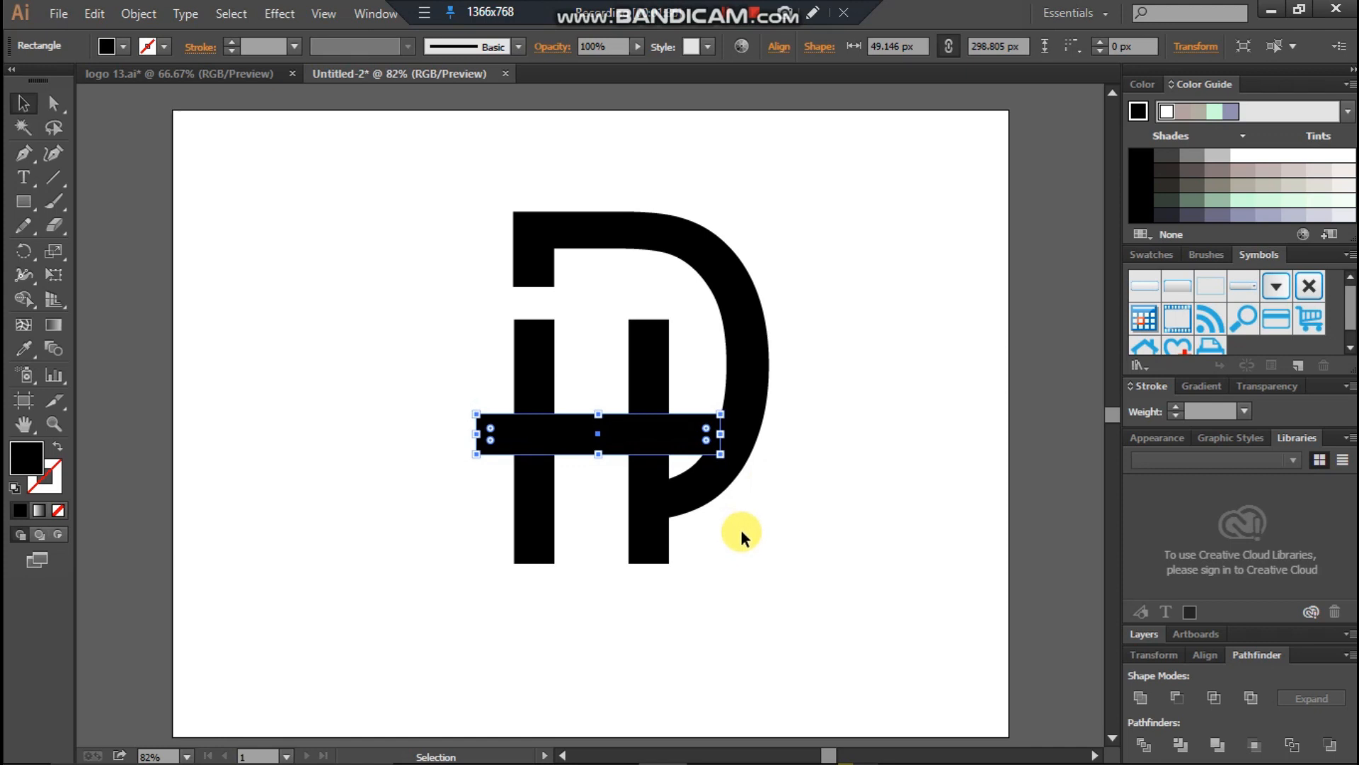
pyautogui.press('Up')
pyautogui.press('Up')
pyautogui.press('Up')
pyautogui.press('Up')
pyautogui.press('Up')
pyautogui.press('Up')
pyautogui.press('Up')
pyautogui.press('Up')
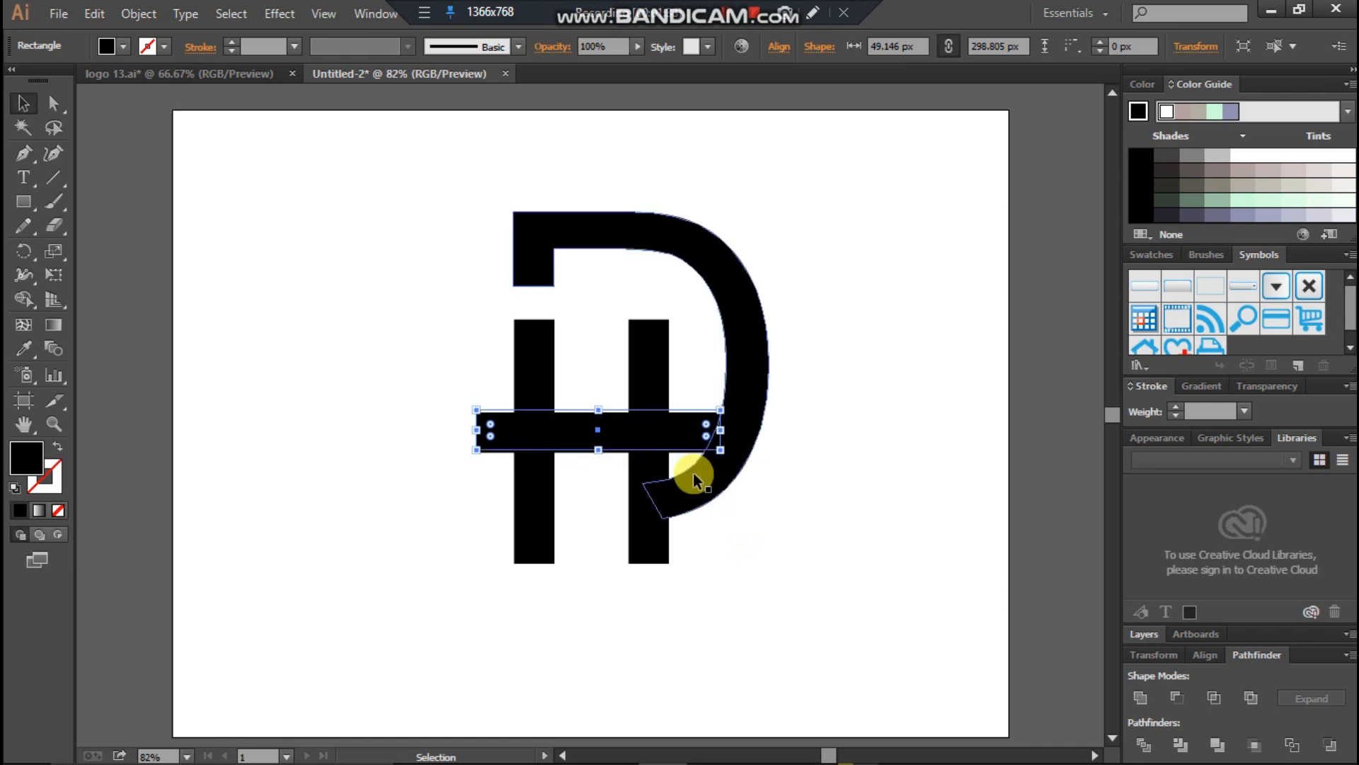
# Shorten both vertical bars from below to about 244 px so they end level with the D's lower edge.
pyautogui.click(542, 502)
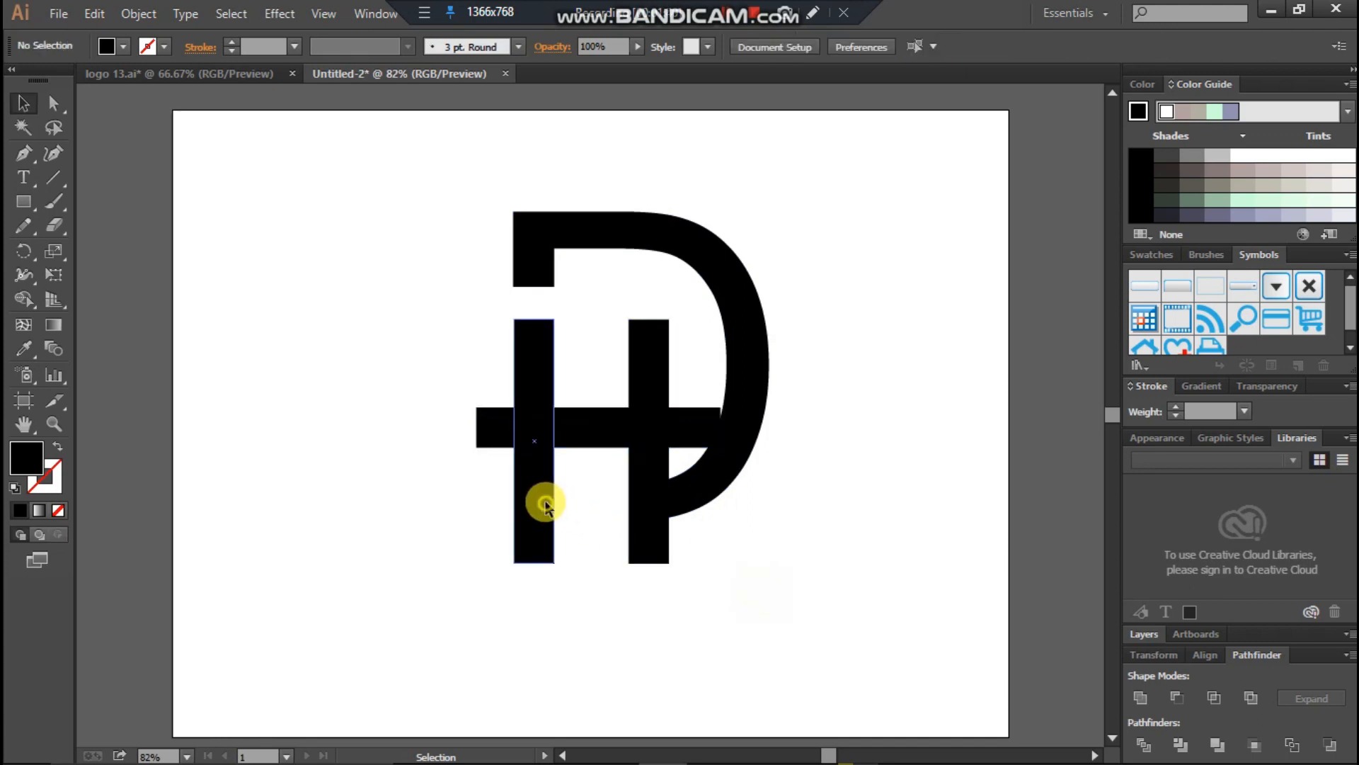
pyautogui.moveTo(535, 570); pyautogui.dragTo(541, 523)
pyautogui.click(665, 547)
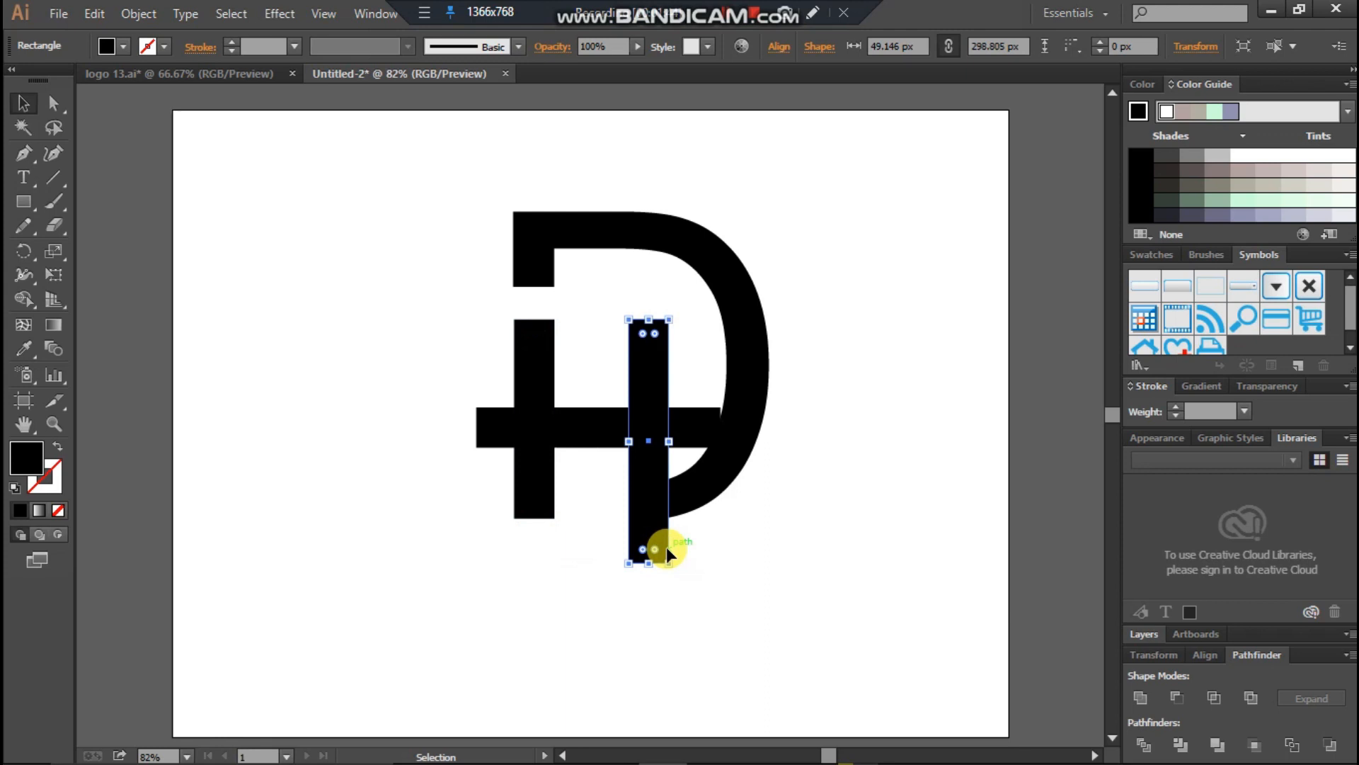
pyautogui.moveTo(652, 569); pyautogui.dragTo(647, 517)
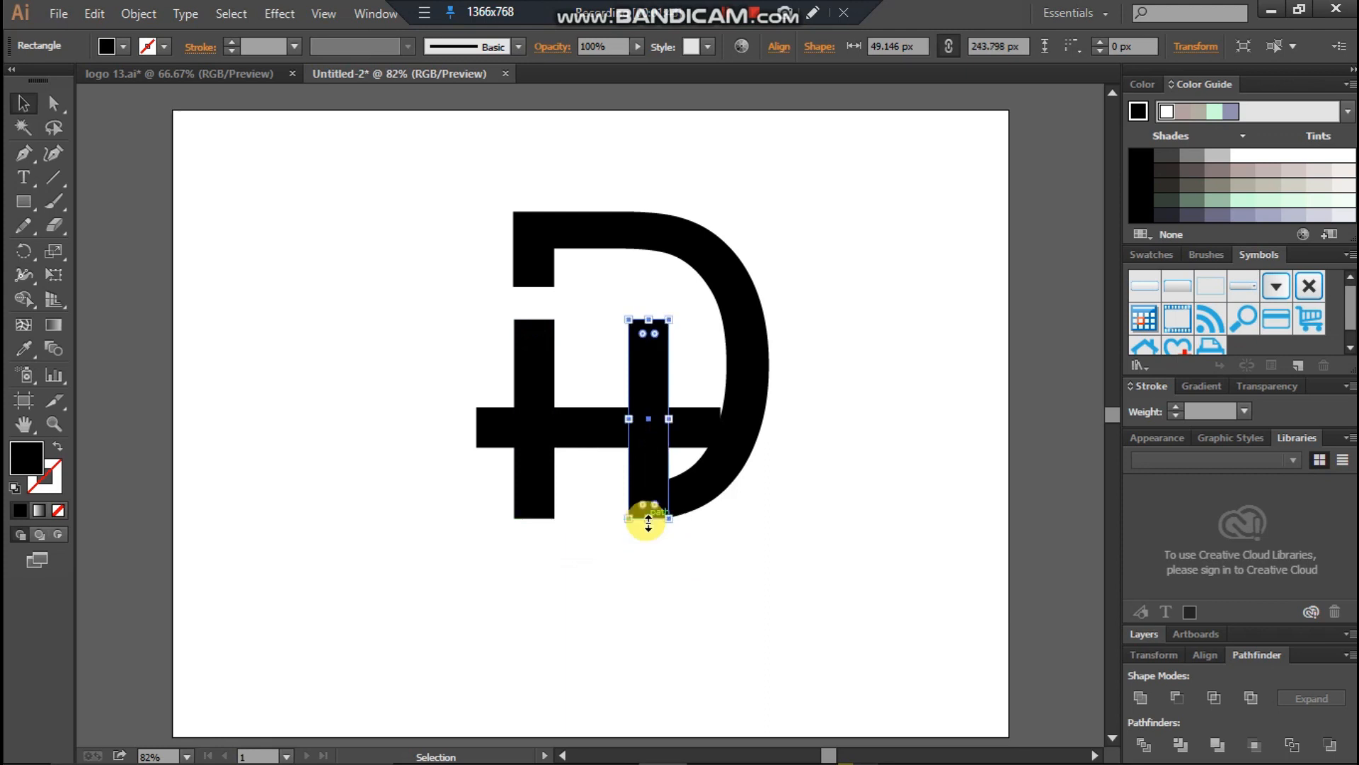
pyautogui.click(664, 587)
# Nudge the second vertical bar slightly left so it meets the cut end of the D's curve.
pyautogui.click(648, 374)
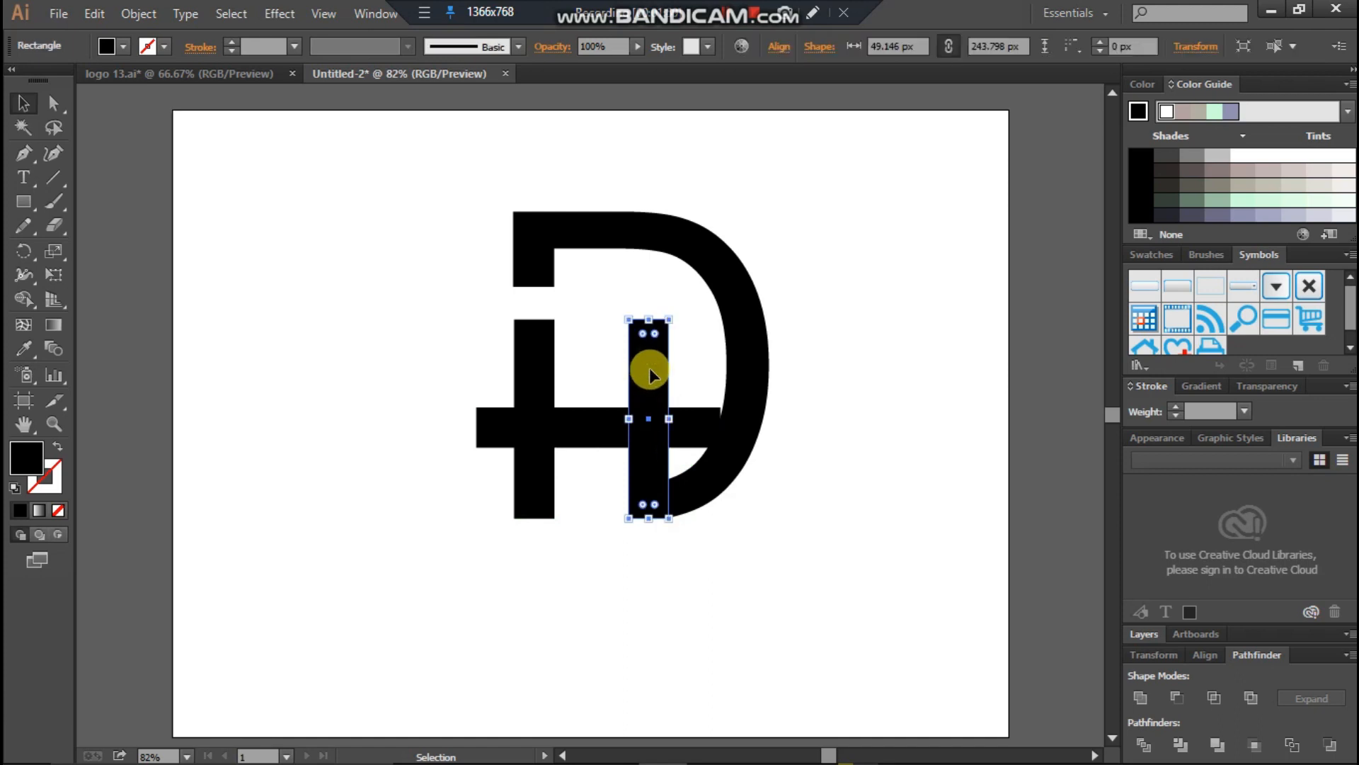
pyautogui.press('Left')
pyautogui.press('Left')
pyautogui.press('Left')
pyautogui.press('Left')
pyautogui.press('Left')
pyautogui.press('Left')
pyautogui.press('Left')
pyautogui.press('Left')
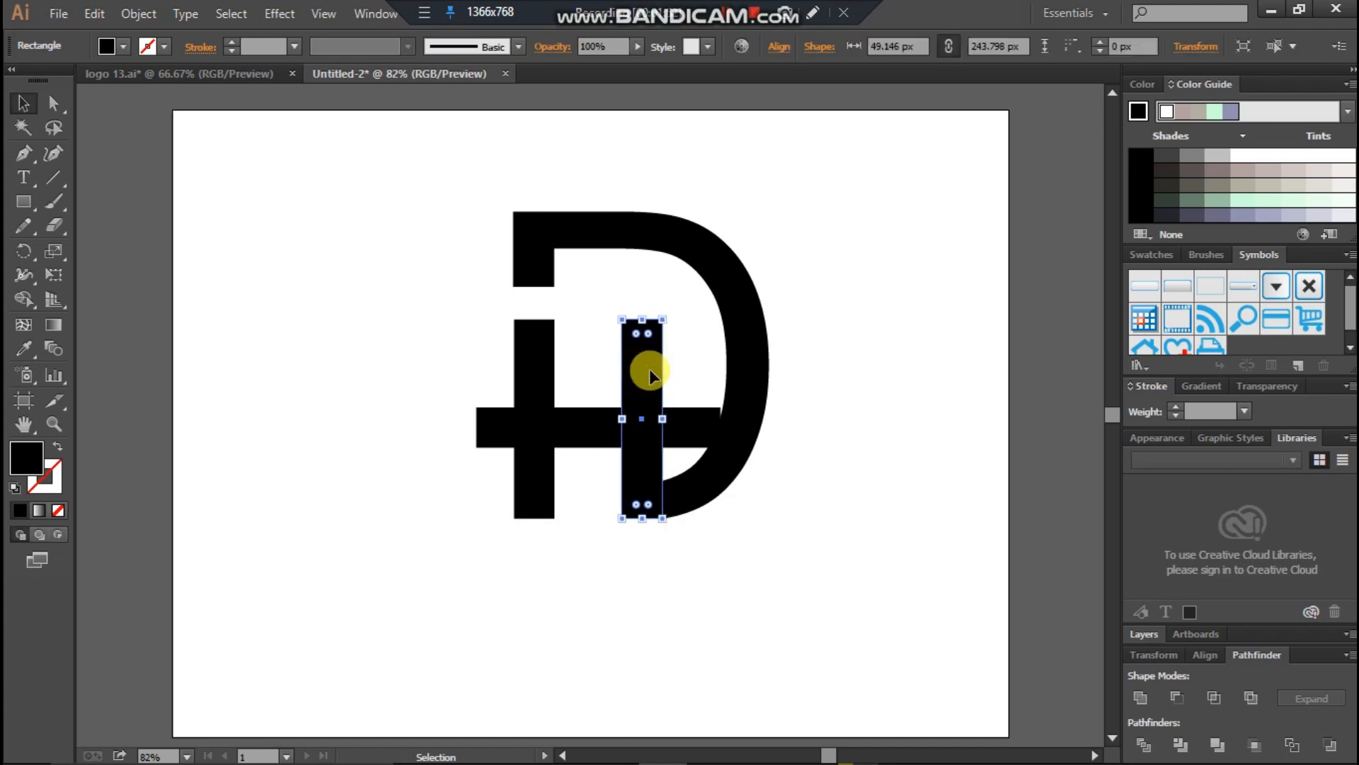
# Raise the horizontal crossbar closer to the middle of the two vertical bars.
pyautogui.click(607, 435)
pyautogui.press('Up')
pyautogui.press('Up')
pyautogui.press('Up')
pyautogui.press('Up')
pyautogui.press('Up')
pyautogui.press('Up')
pyautogui.press('Up')
pyautogui.press('Up')
pyautogui.press('Up')
pyautogui.press('Up')
pyautogui.press('Up')
pyautogui.press('Up')
pyautogui.press('Up')
pyautogui.press('Up')
pyautogui.press('Up')
pyautogui.press('Up')
pyautogui.press('Up')
pyautogui.press('Up')
pyautogui.press('Up')
pyautogui.press('Up')
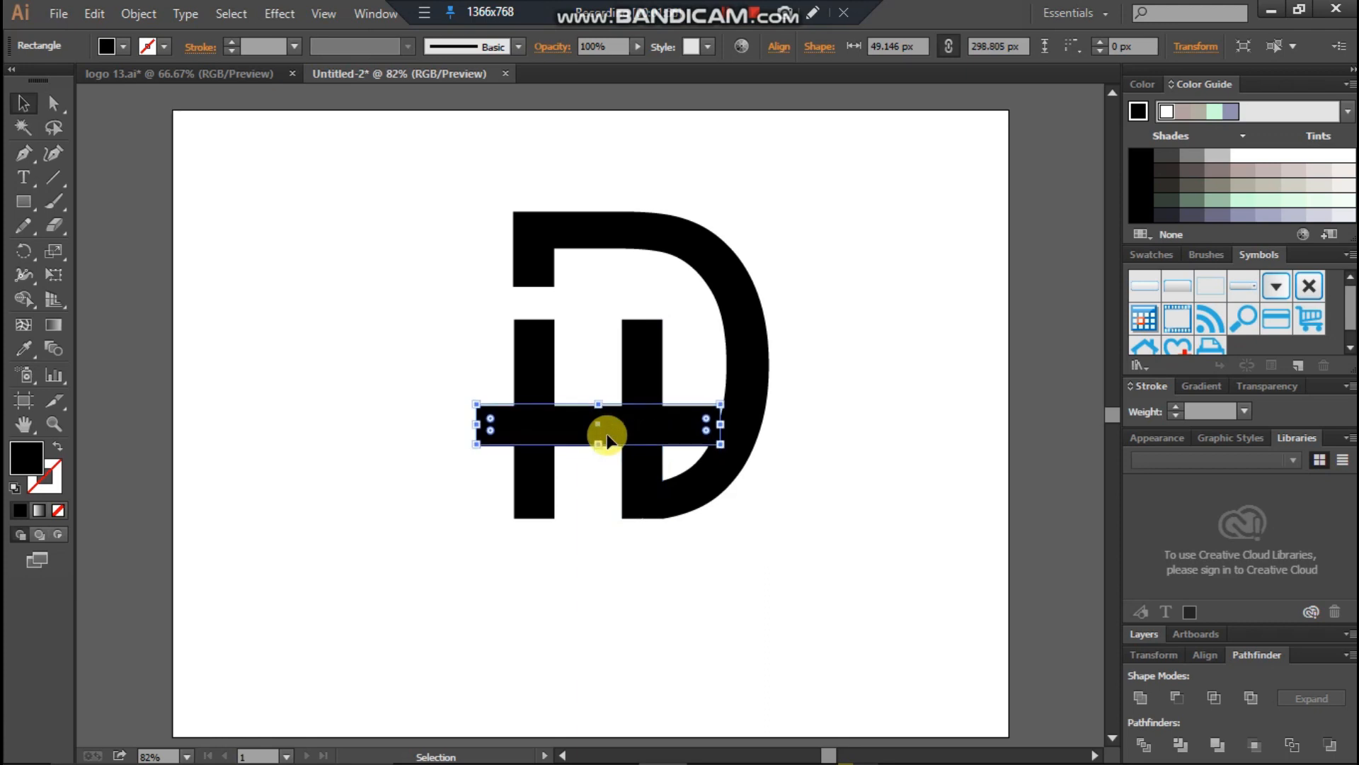
pyautogui.press('Up')
pyautogui.press('Up')
pyautogui.press('Up')
pyautogui.press('Up')
pyautogui.press('Up')
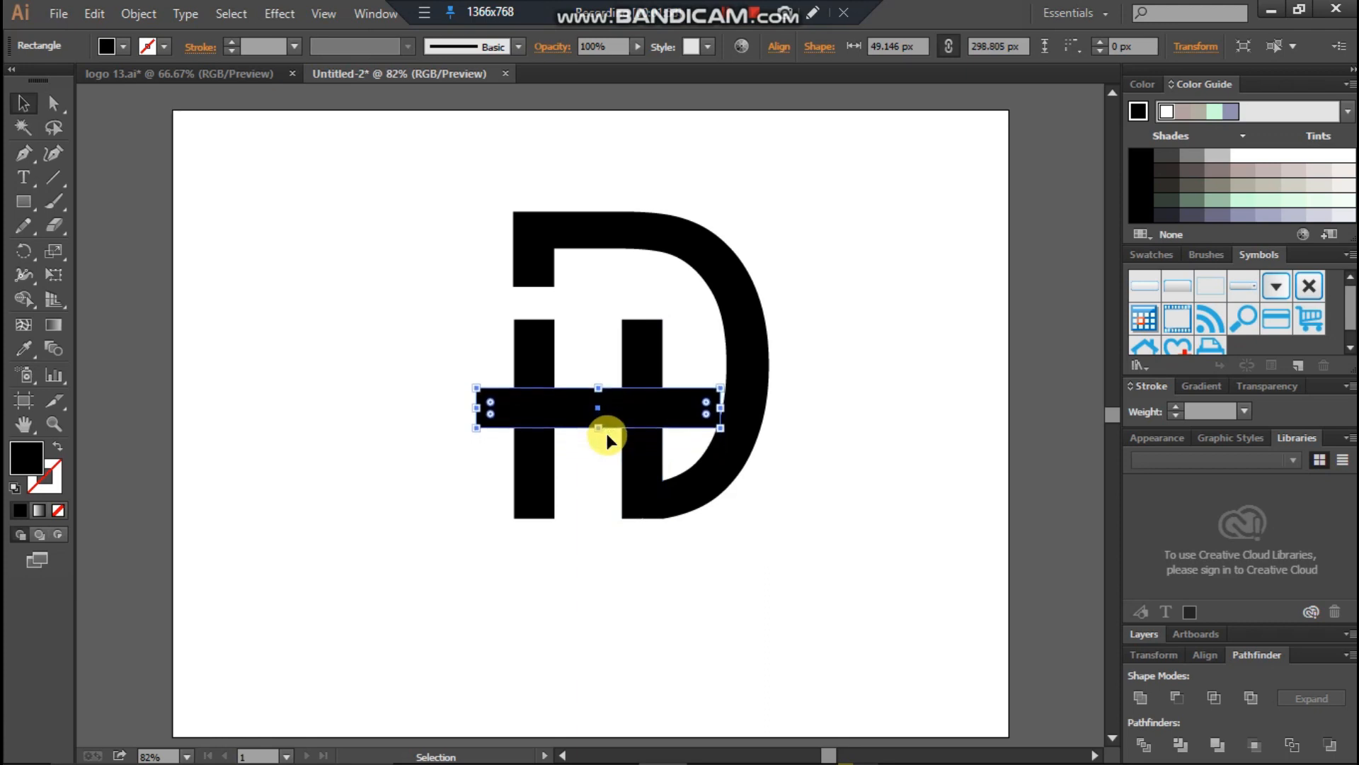
# Use Shape Builder to remove the crossbar's two overhanging ends and the second vertical bar's section above the crossbar.
pyautogui.click(616, 556)
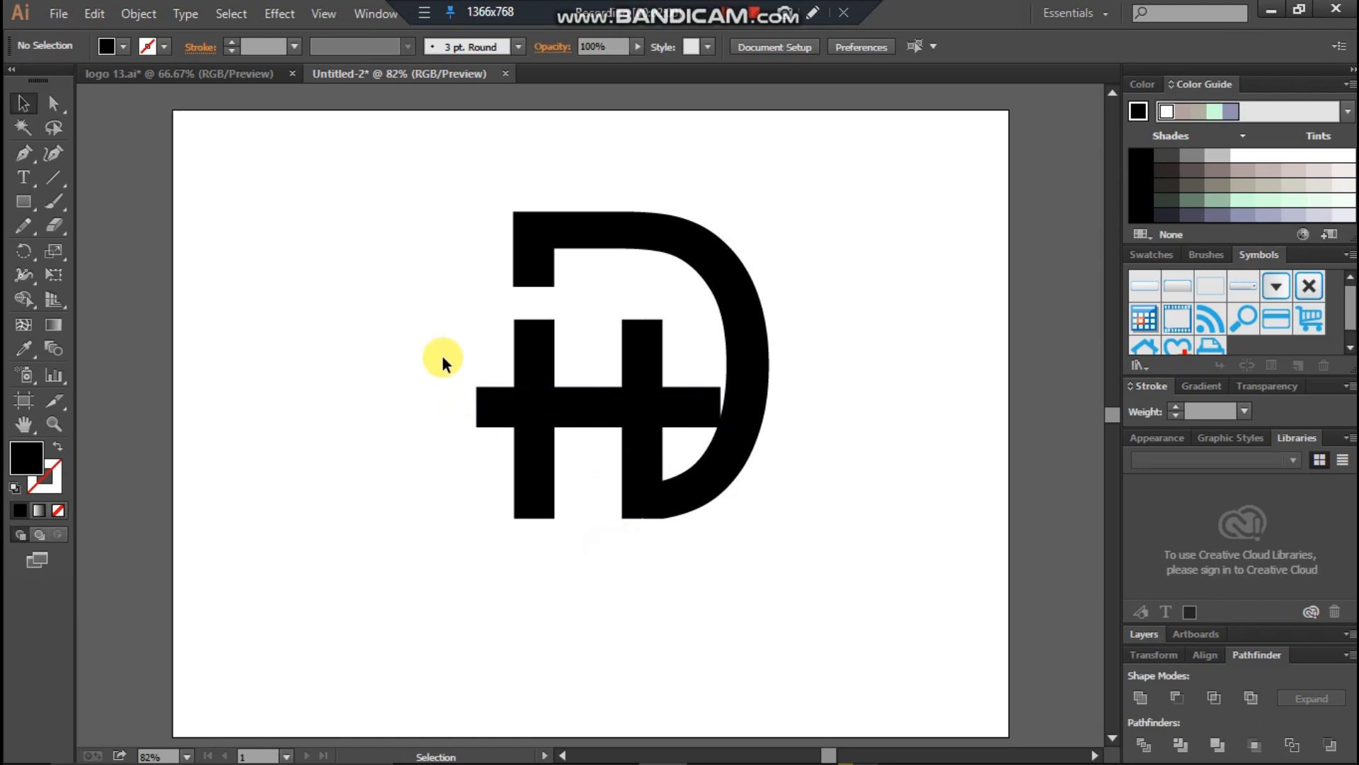
pyautogui.moveTo(658, 439); pyautogui.dragTo(660, 440)
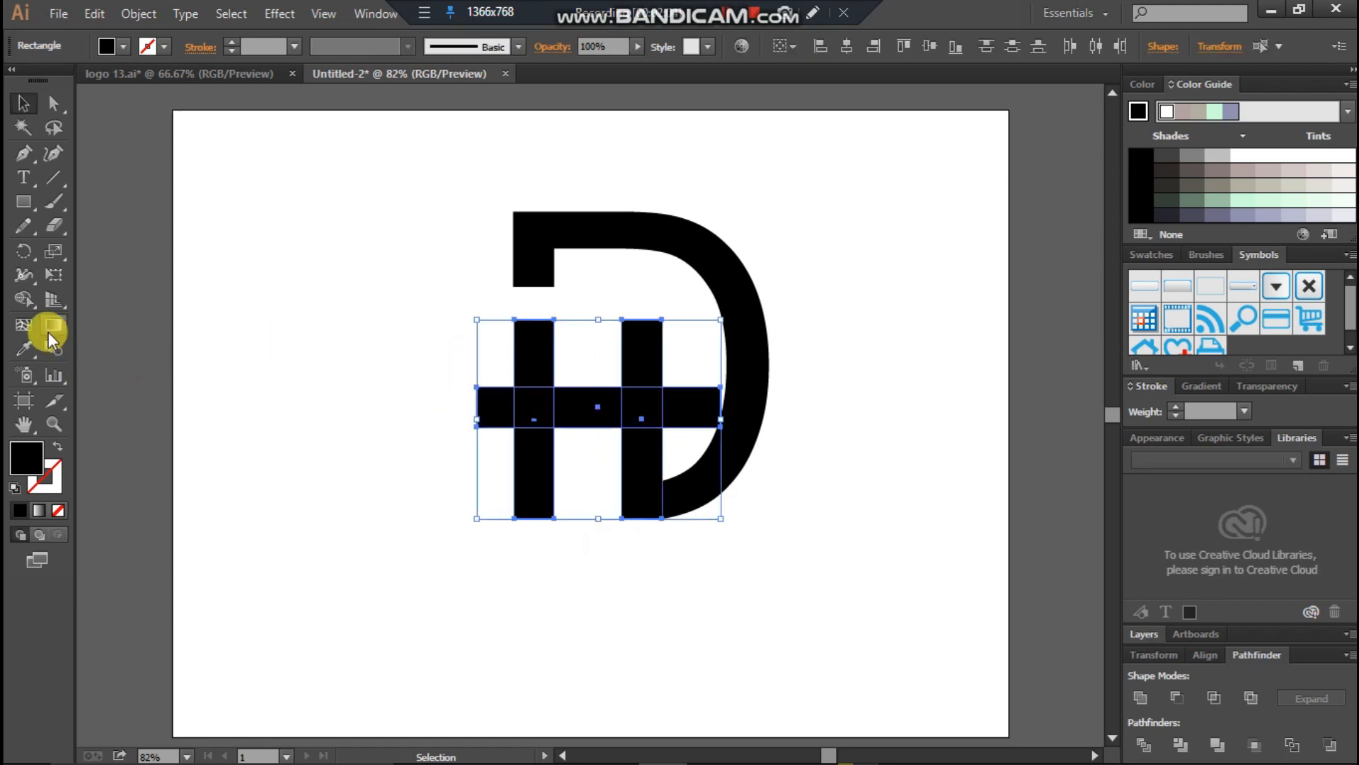
pyautogui.click(23, 298)
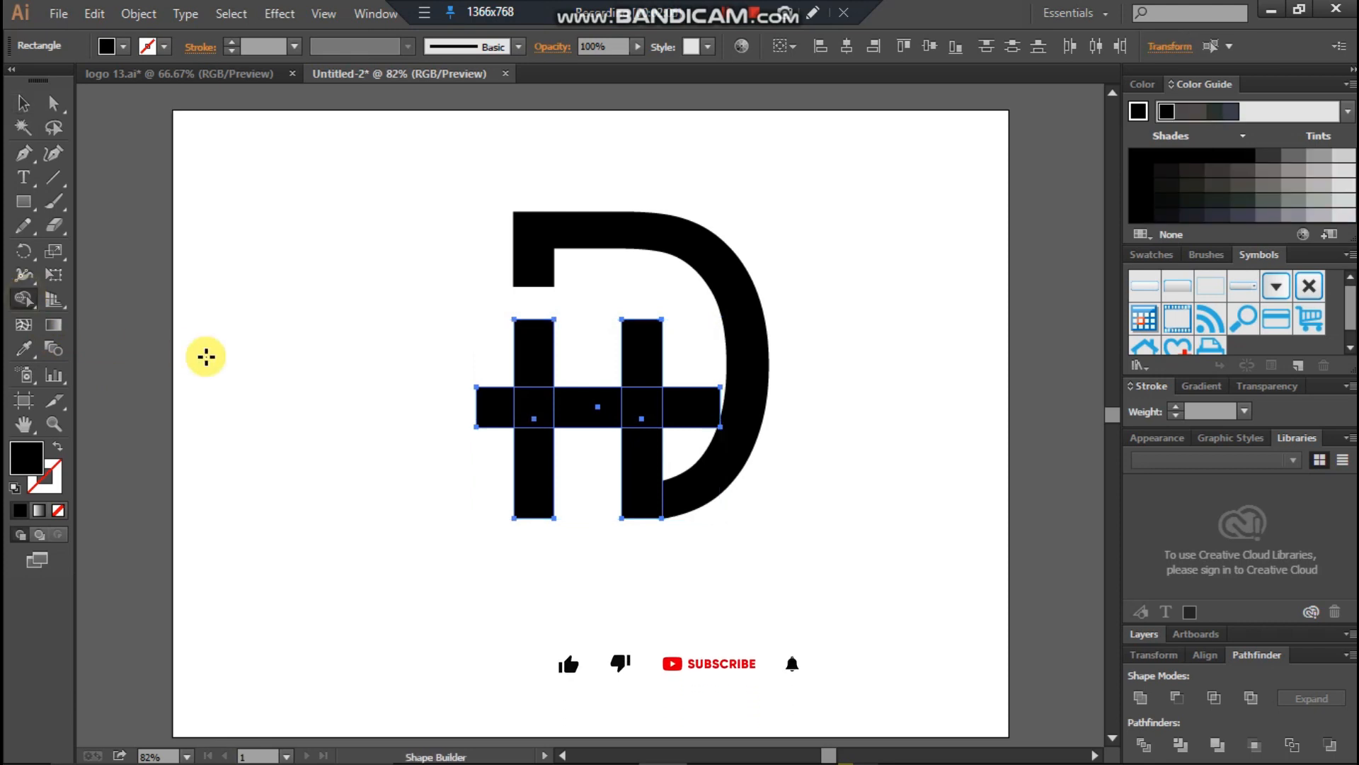
pyautogui.keyDown('alt'); pyautogui.click(487, 417); pyautogui.keyUp('alt')
pyautogui.keyDown('alt'); pyautogui.click(689, 408); pyautogui.keyUp('alt')
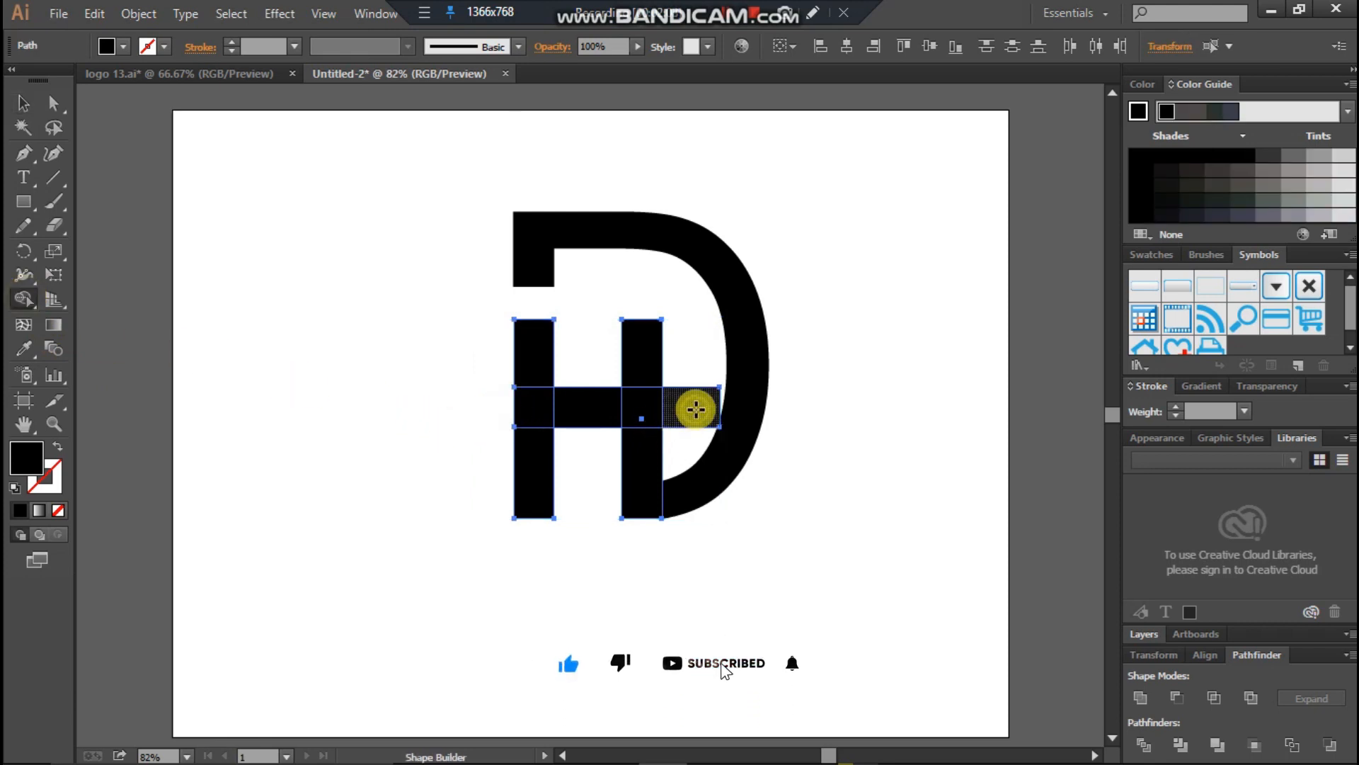
pyautogui.keyDown('alt'); pyautogui.click(646, 357); pyautogui.keyUp('alt')
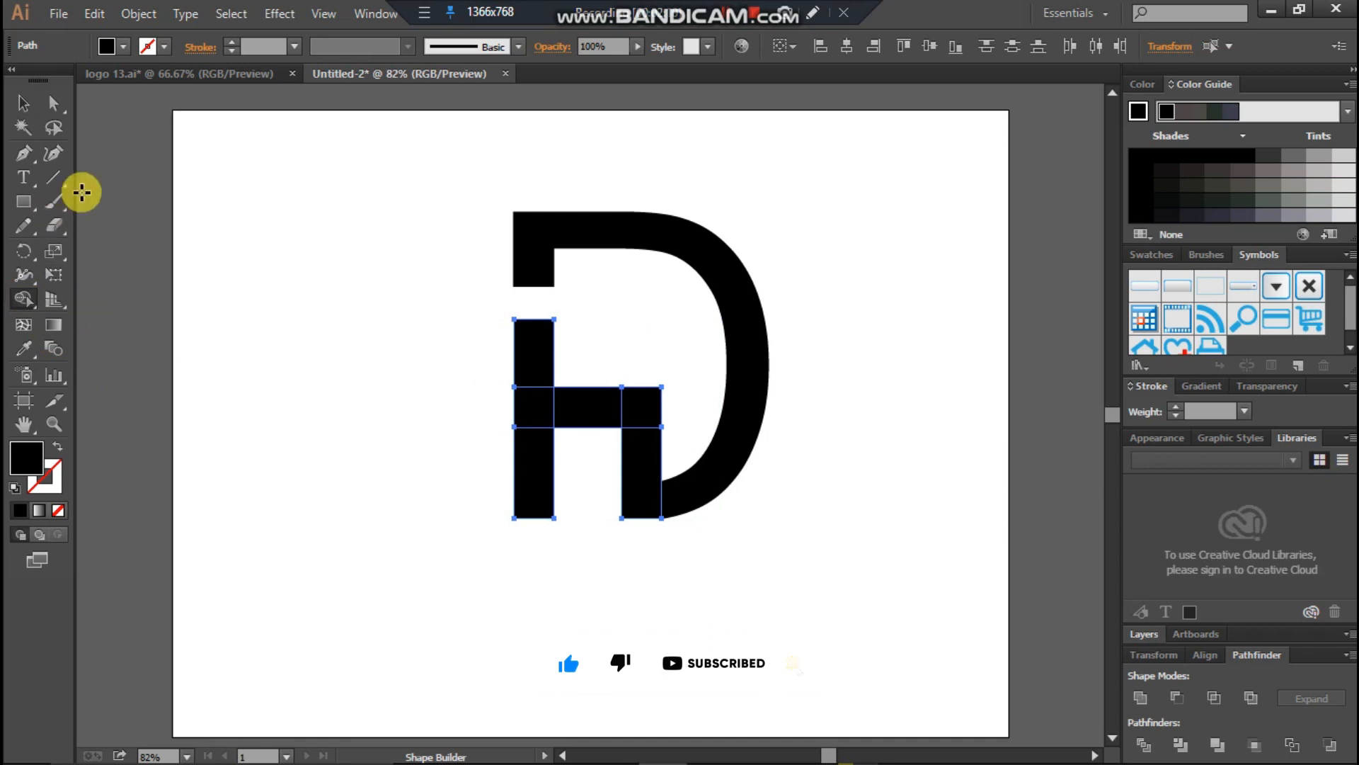
pyautogui.click(34, 113)
pyautogui.click(320, 291)
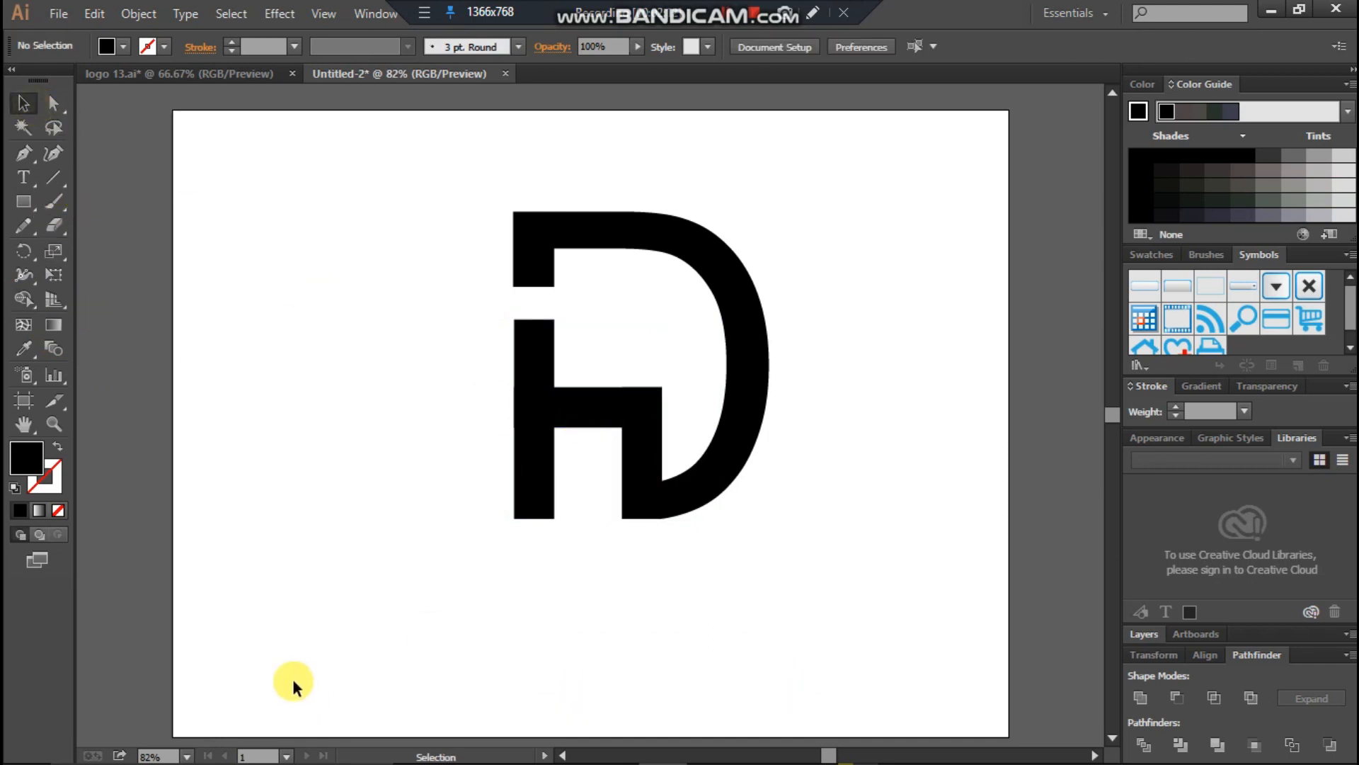
# Unite the remaining H pieces into one shape and offset its path by 28 px with miter joins and a miter limit of 4.
pyautogui.moveTo(463, 361); pyautogui.dragTo(673, 431)
pyautogui.click(1140, 699)
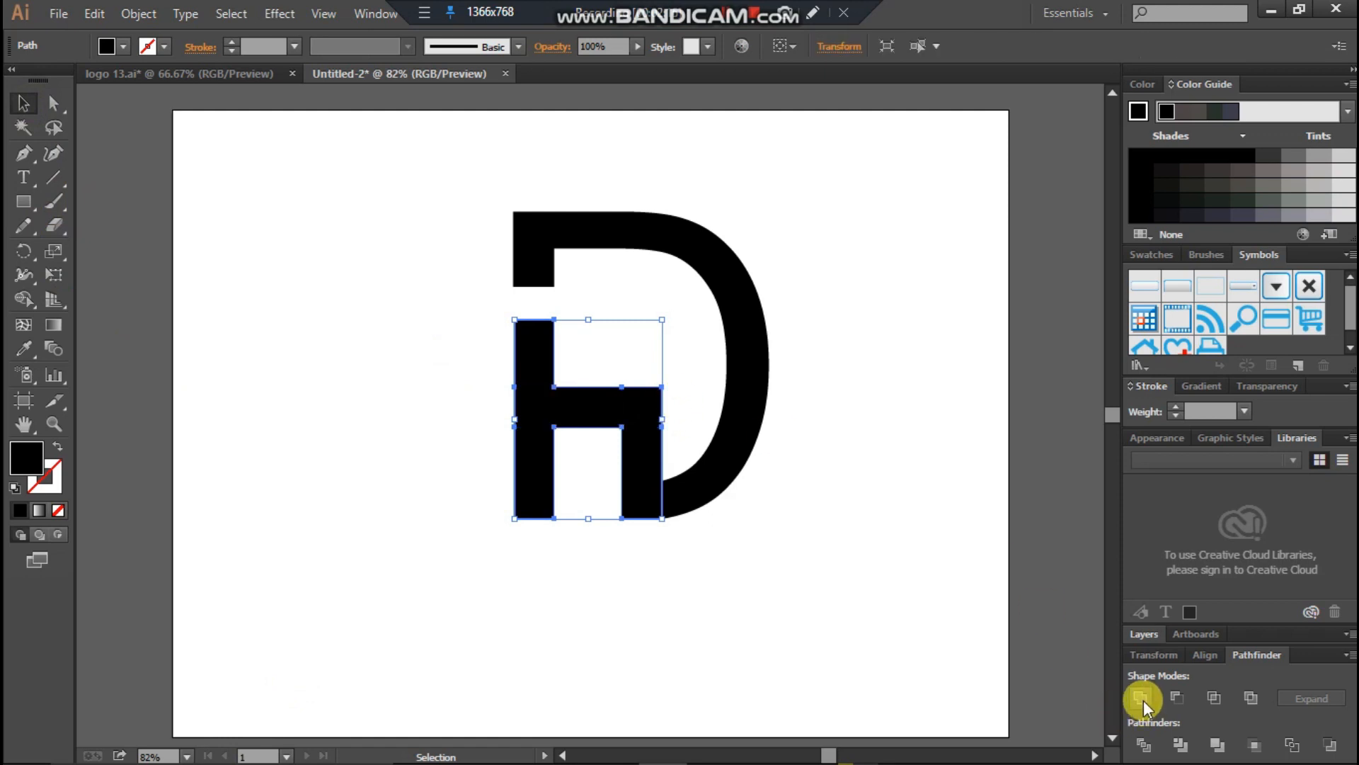
pyautogui.click(161, 14)
pyautogui.moveTo(267, 414)
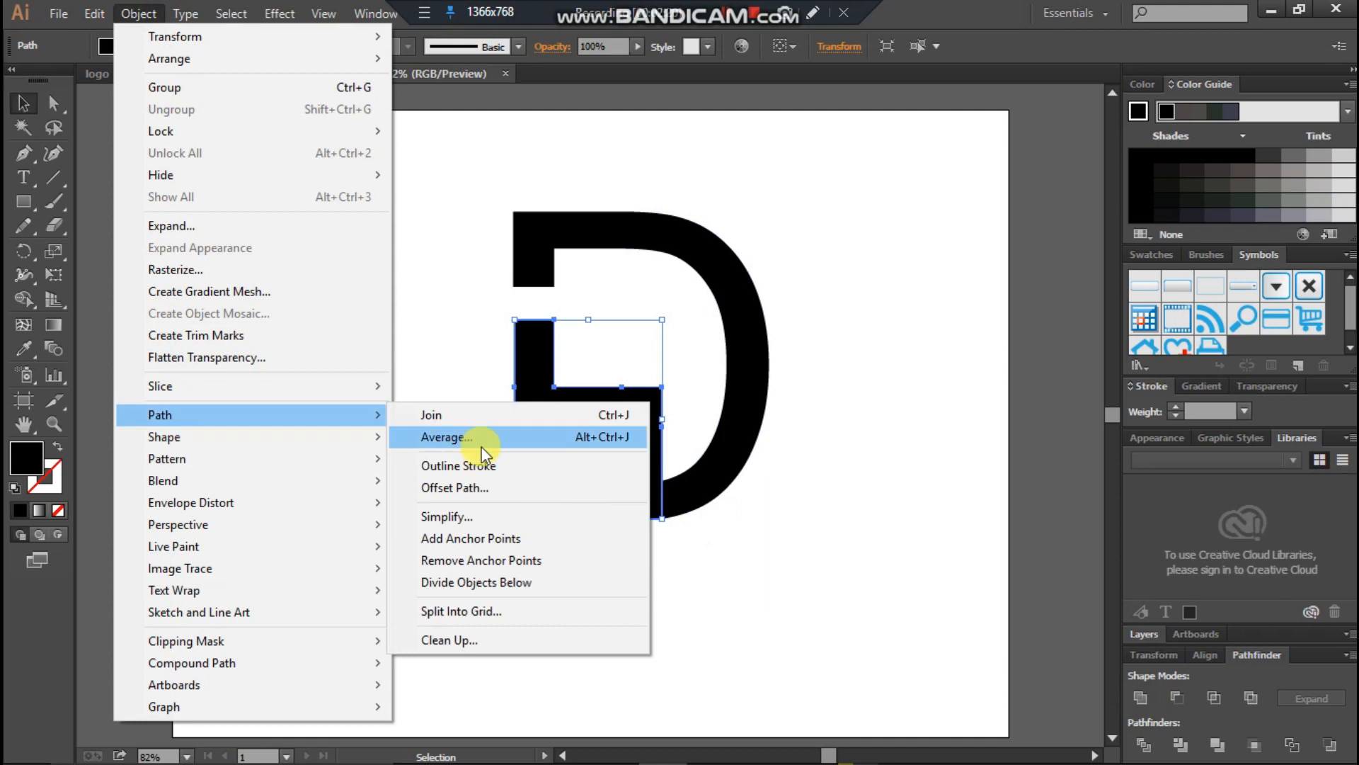
pyautogui.click(494, 489)
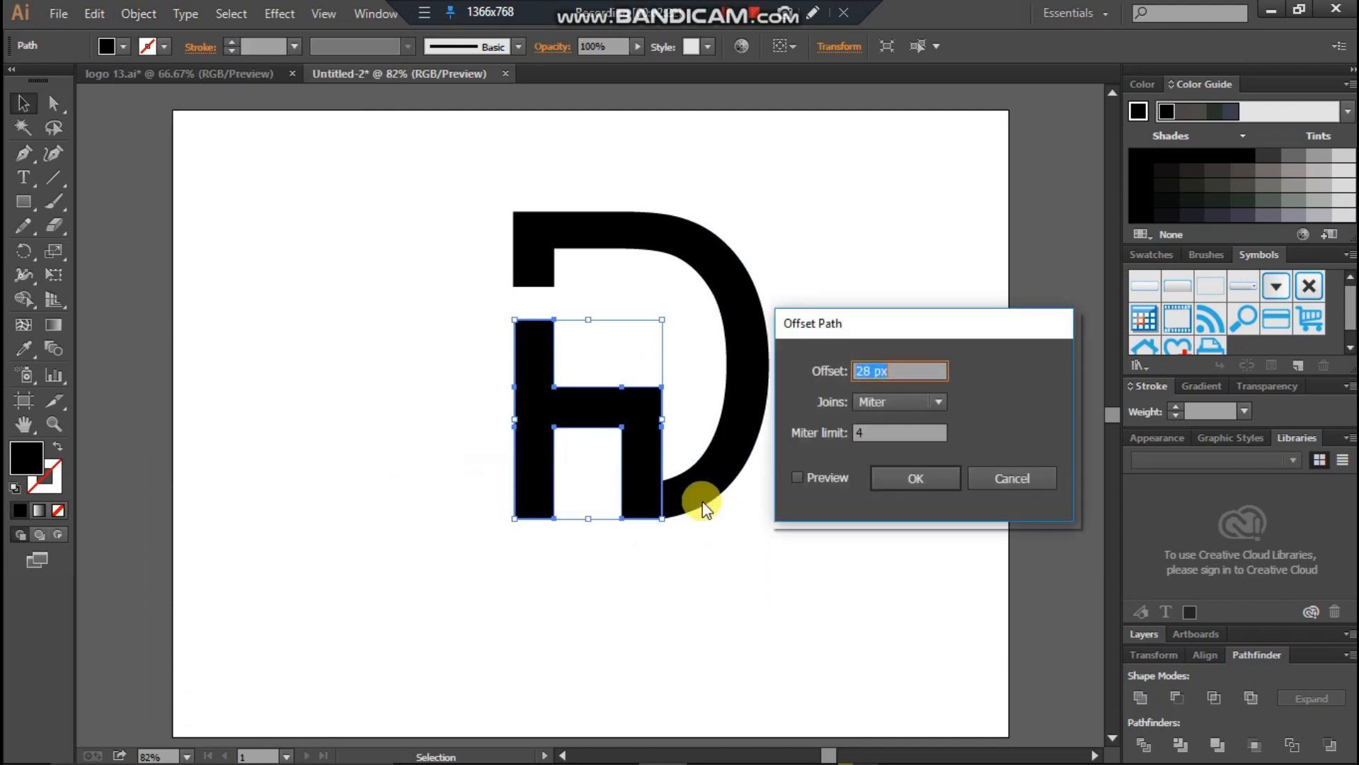
pyautogui.click(844, 478)
pyautogui.click(915, 478)
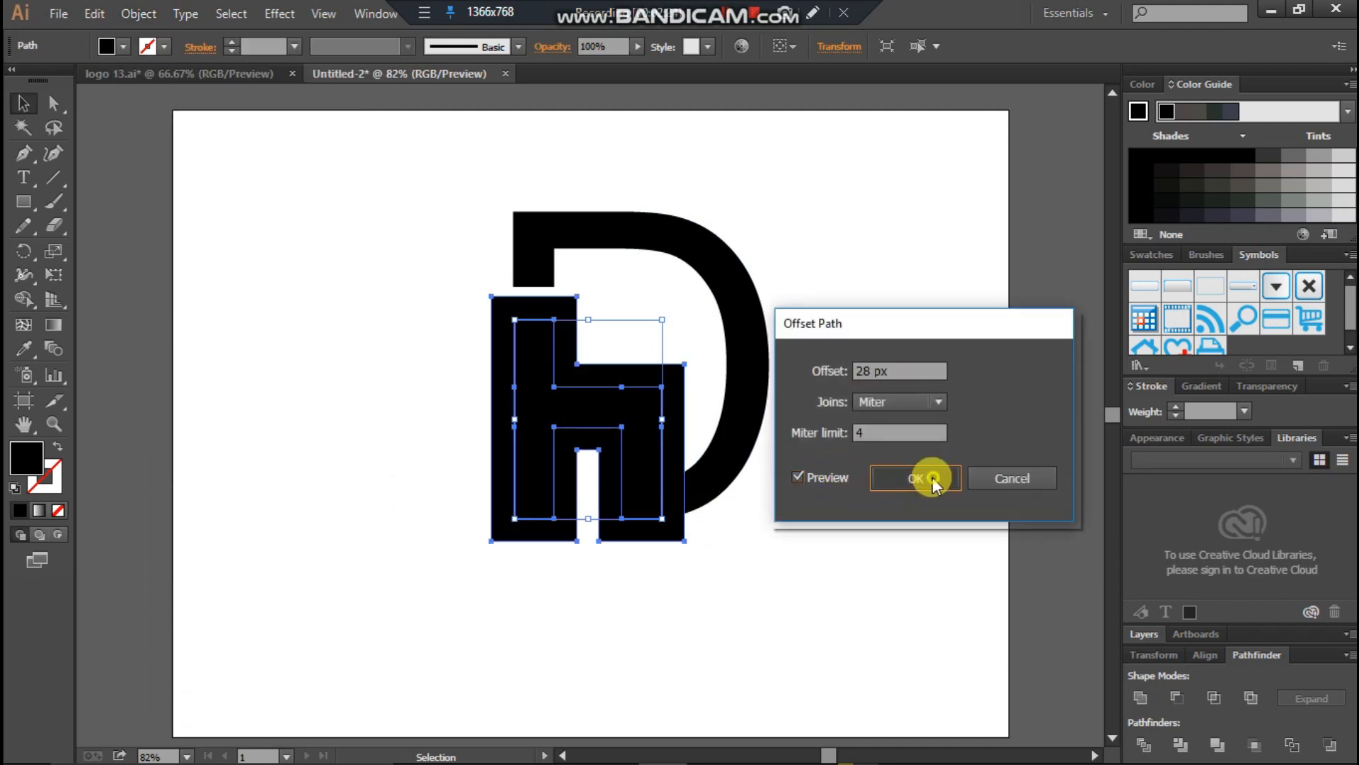
# Divide the overlapping D, H and offset outline into separate pieces and ungroup them.
pyautogui.moveTo(433, 328); pyautogui.dragTo(708, 538)
pyautogui.click(141, 18)
pyautogui.click(640, 449)
pyautogui.click(1145, 744)
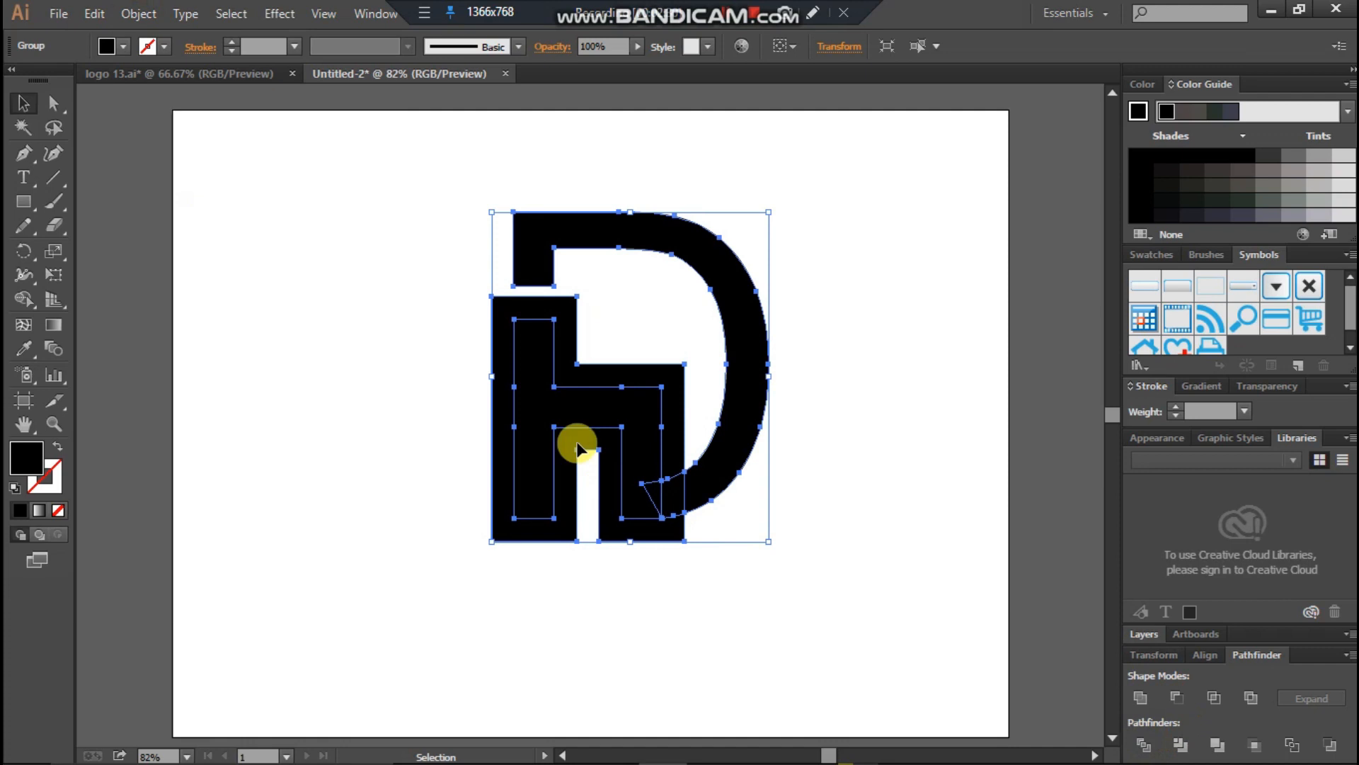
pyautogui.rightClick(535, 383)
pyautogui.click(585, 494)
# Delete the offset pieces around the H and the end of the D's curve beside its second leg to leave a gap.
pyautogui.click(631, 646)
pyautogui.click(572, 529)
pyautogui.press('Delete')
pyautogui.click(673, 518)
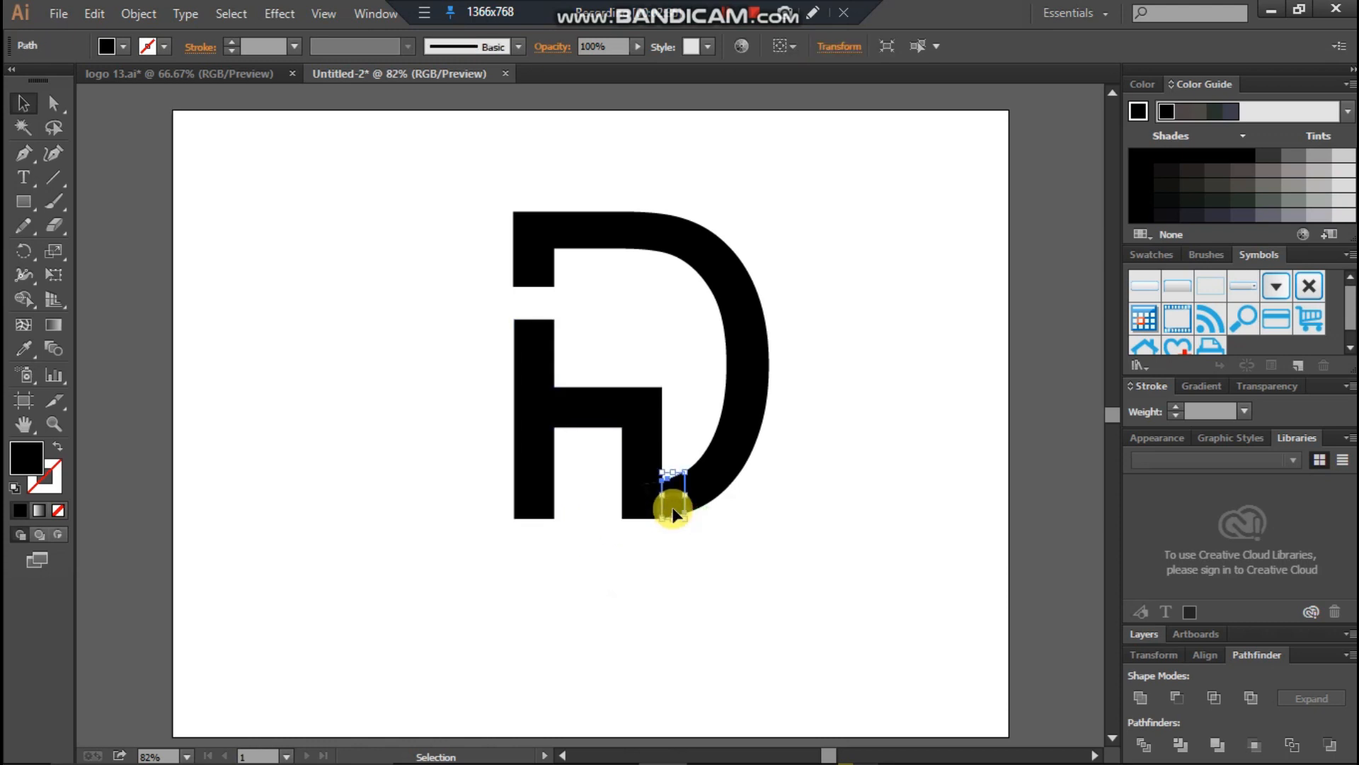
# Unite the H with the leftover D sliver inside its second leg.
pyautogui.moveTo(565, 451); pyautogui.dragTo(676, 554)
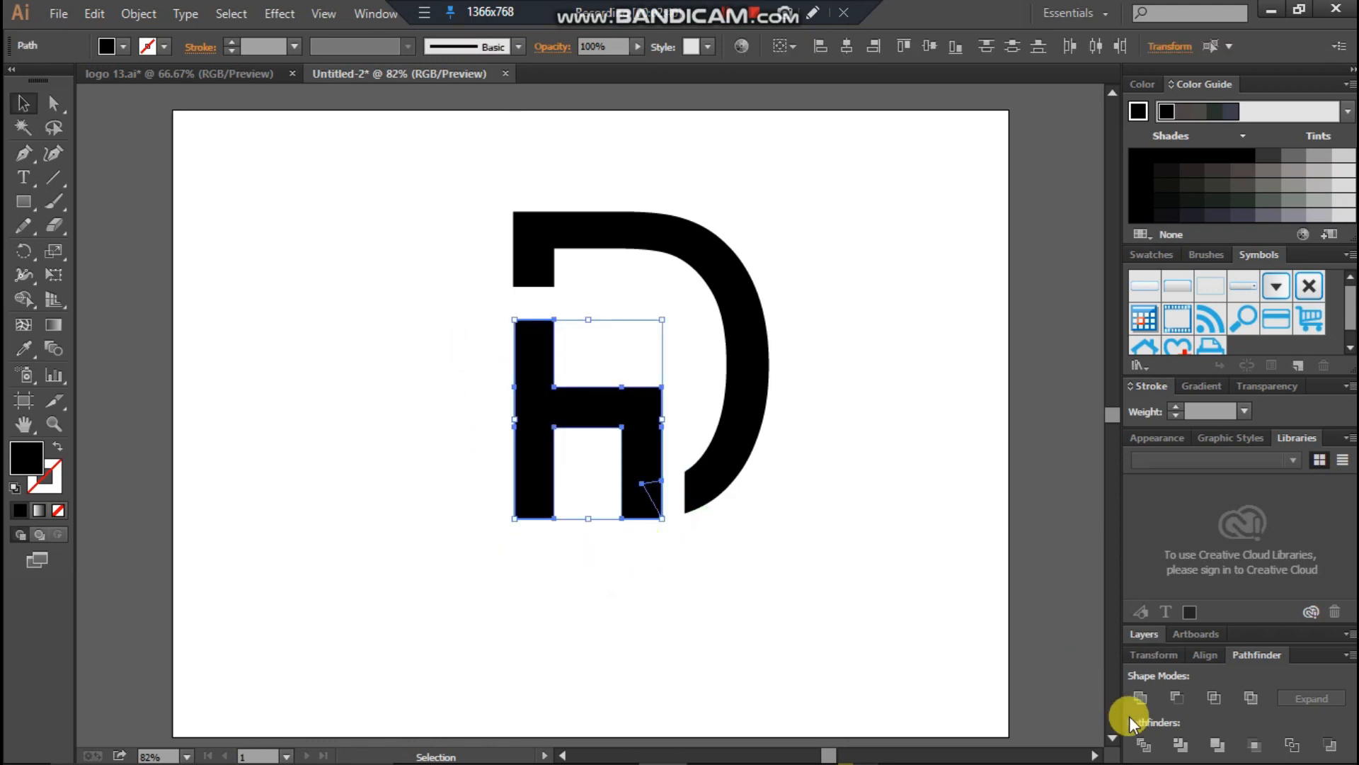
pyautogui.click(1152, 706)
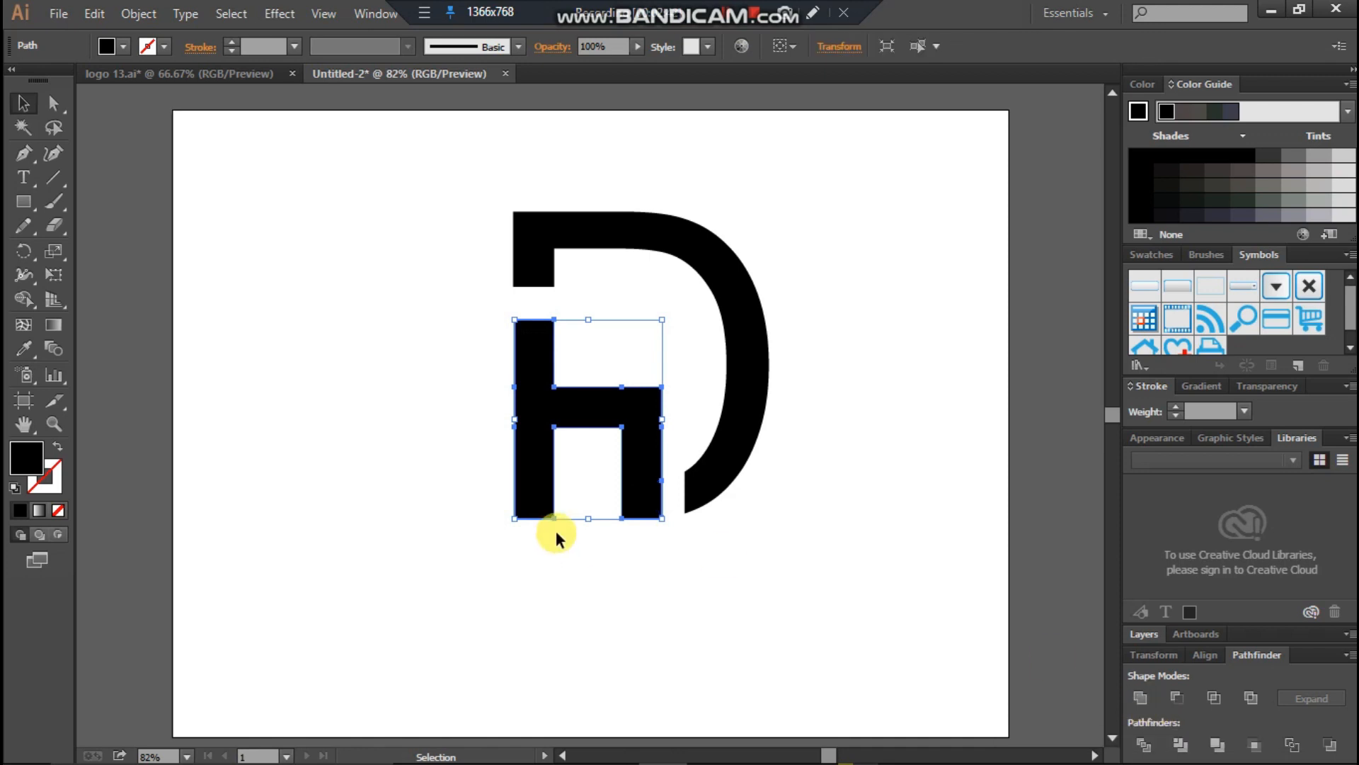
pyautogui.click(770, 630)
# Fill the H shape with orange F47B03.
pyautogui.scroll(-1, 631, 317)
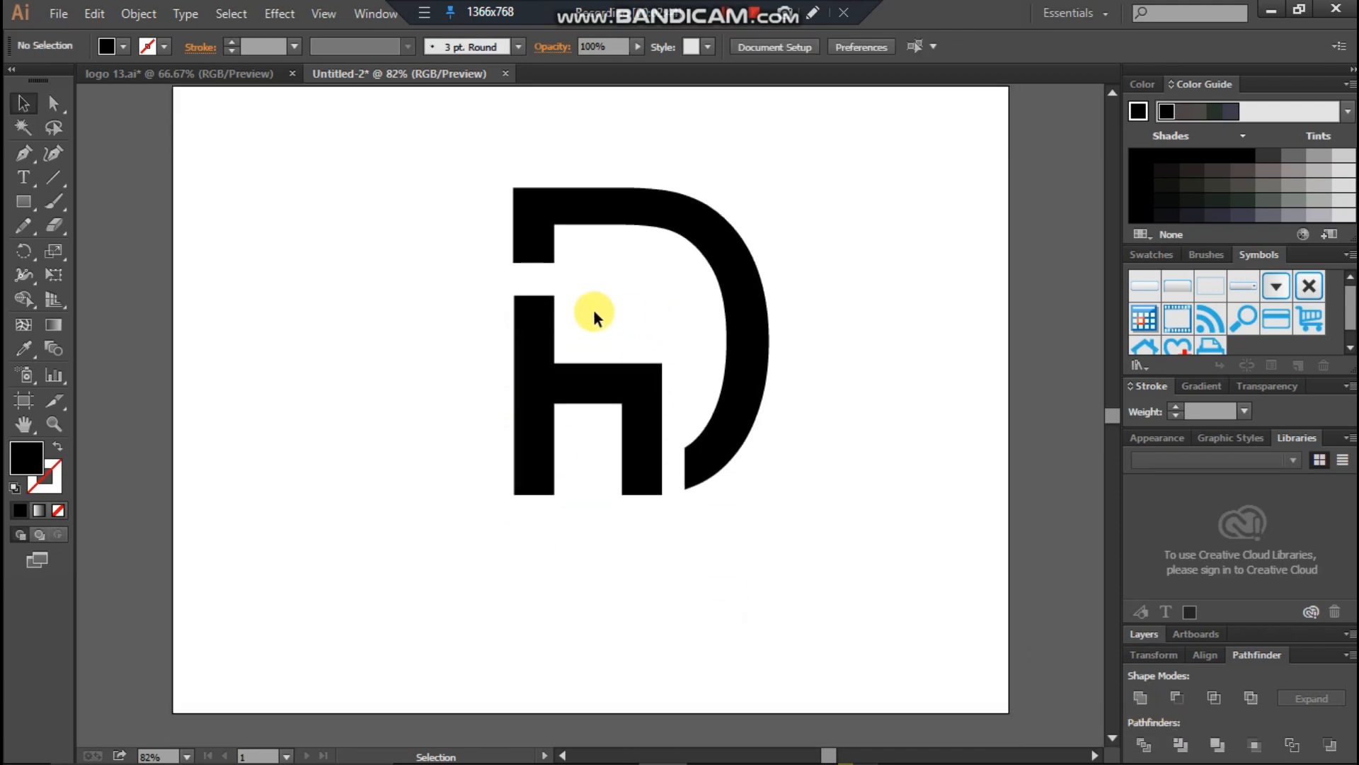
pyautogui.click(524, 383)
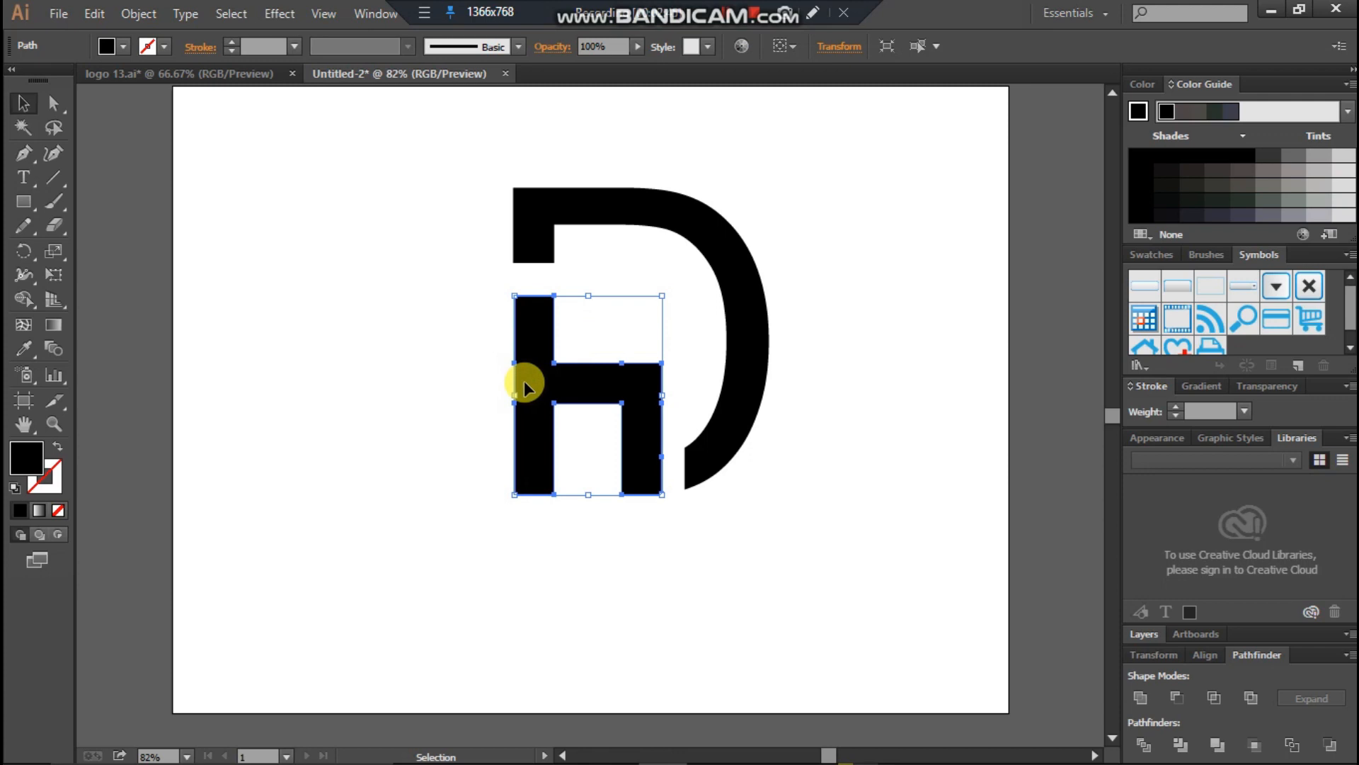
pyautogui.click(124, 46)
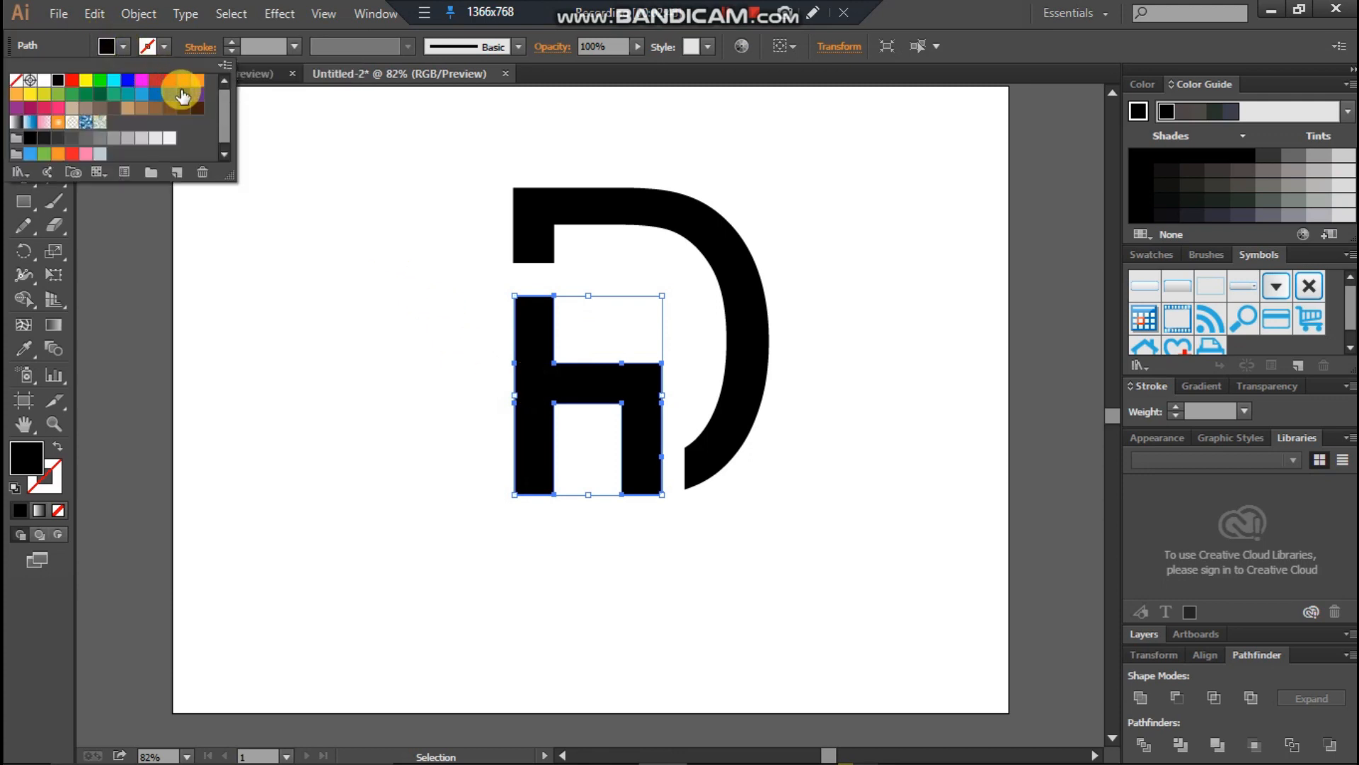
pyautogui.click(189, 85)
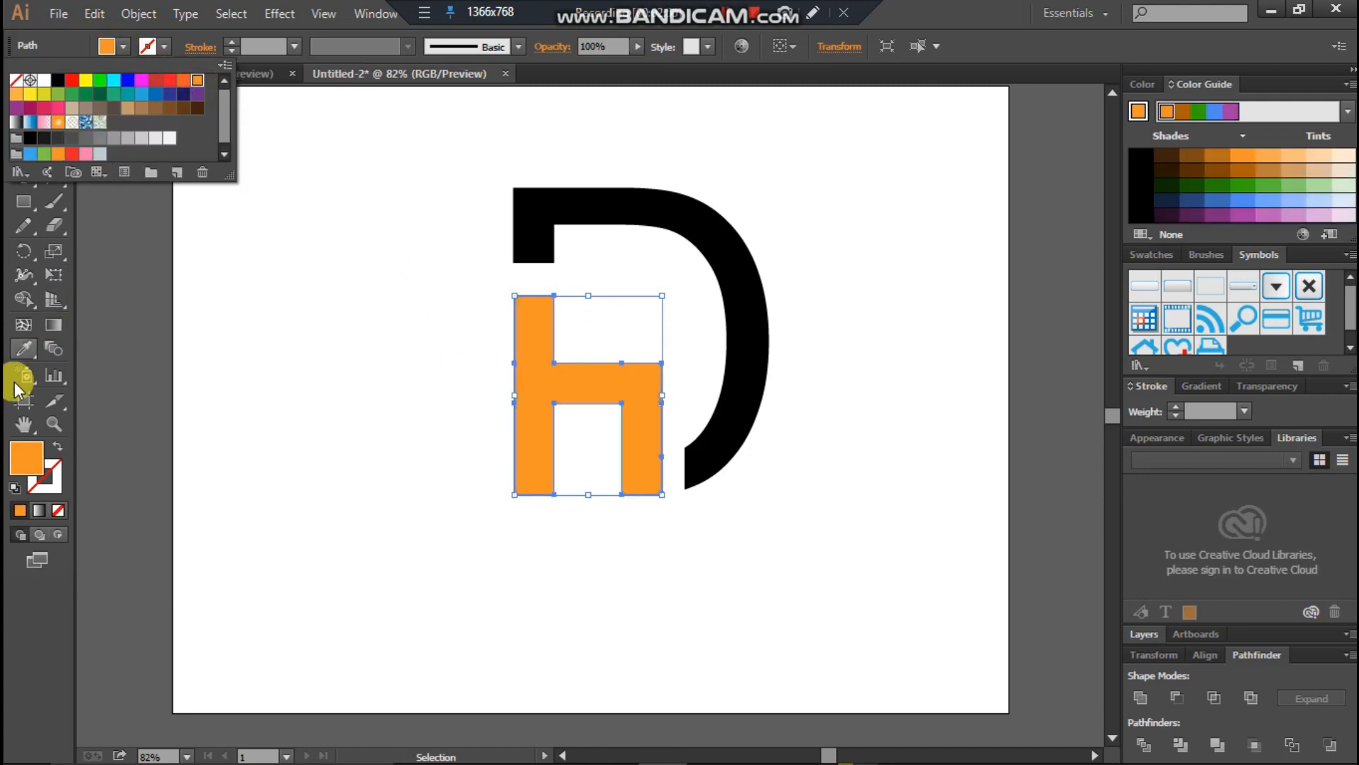
pyautogui.doubleClick(28, 462)
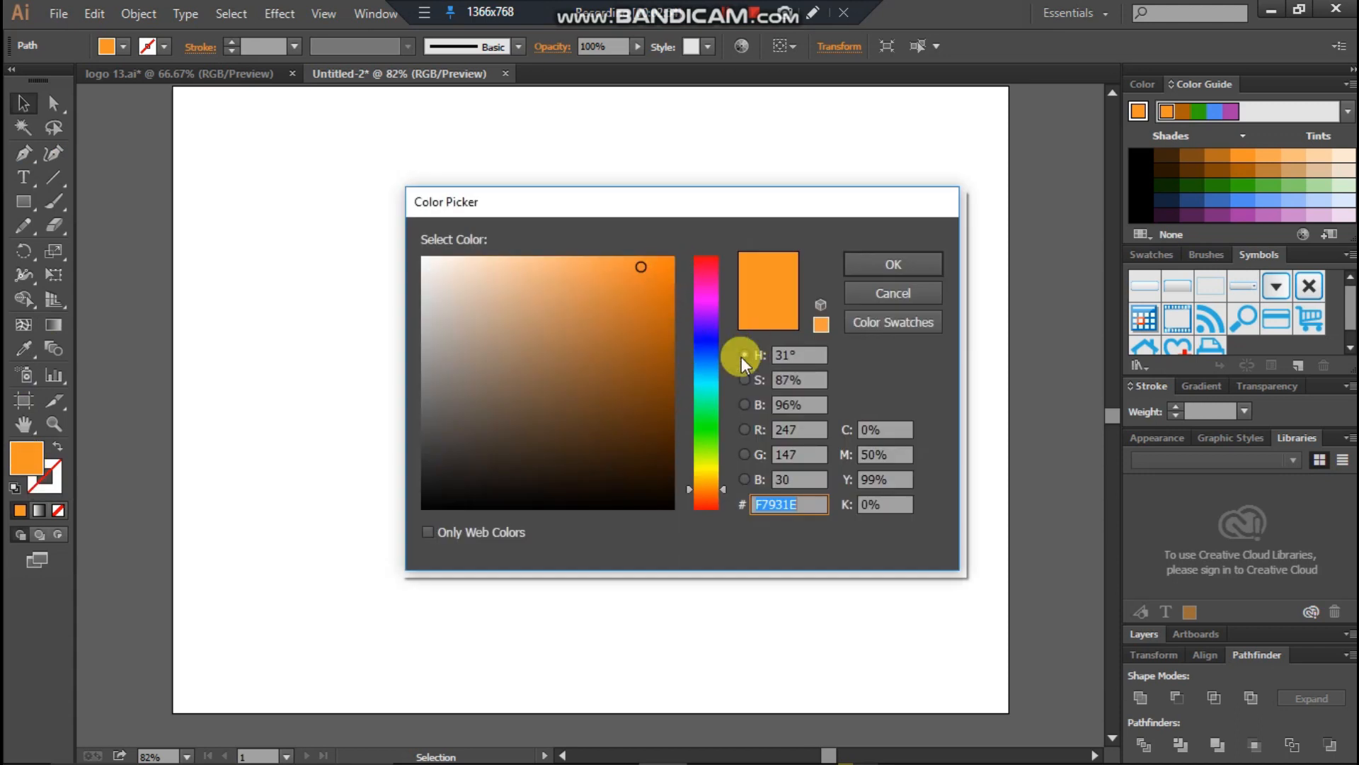
pyautogui.click(672, 266)
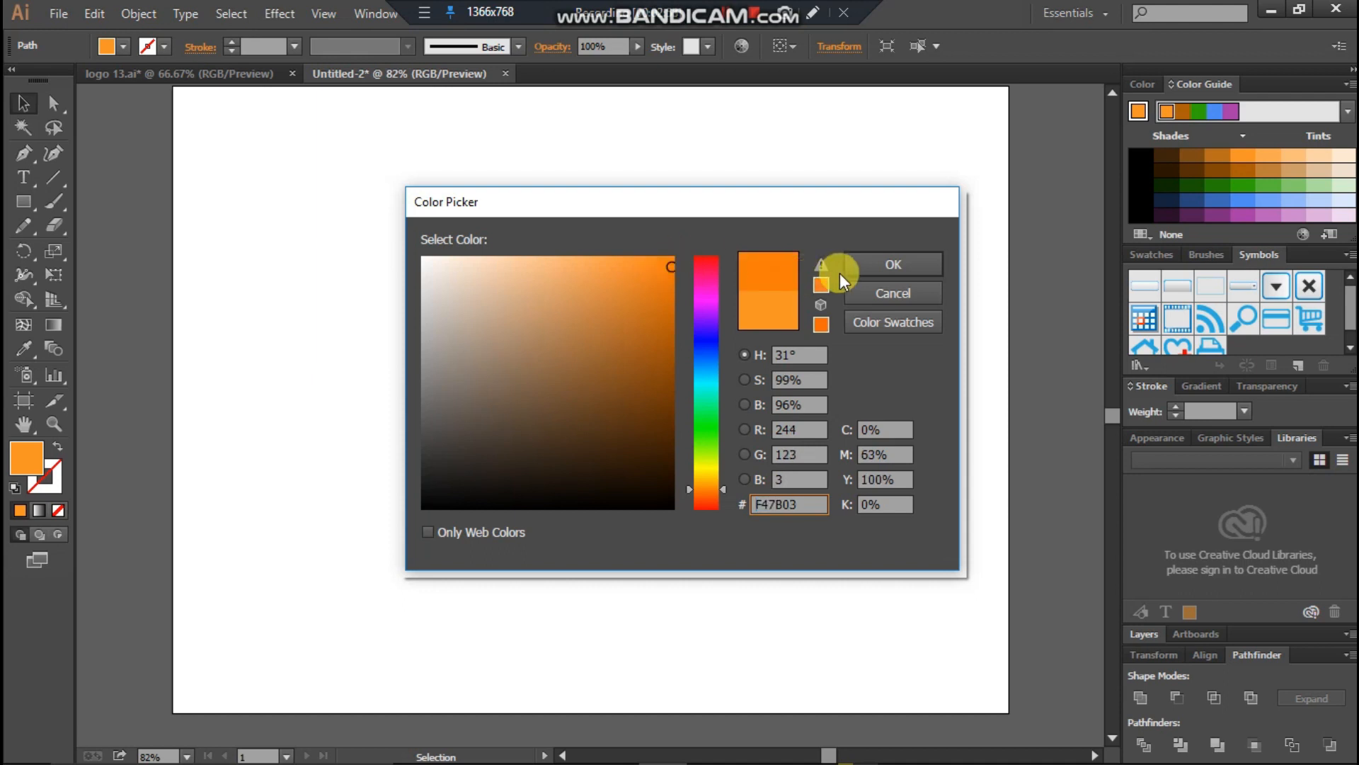
pyautogui.click(861, 265)
# Fill the D shape with the dark grey swatch R=102 G=102 B=102.
pyautogui.click(661, 220)
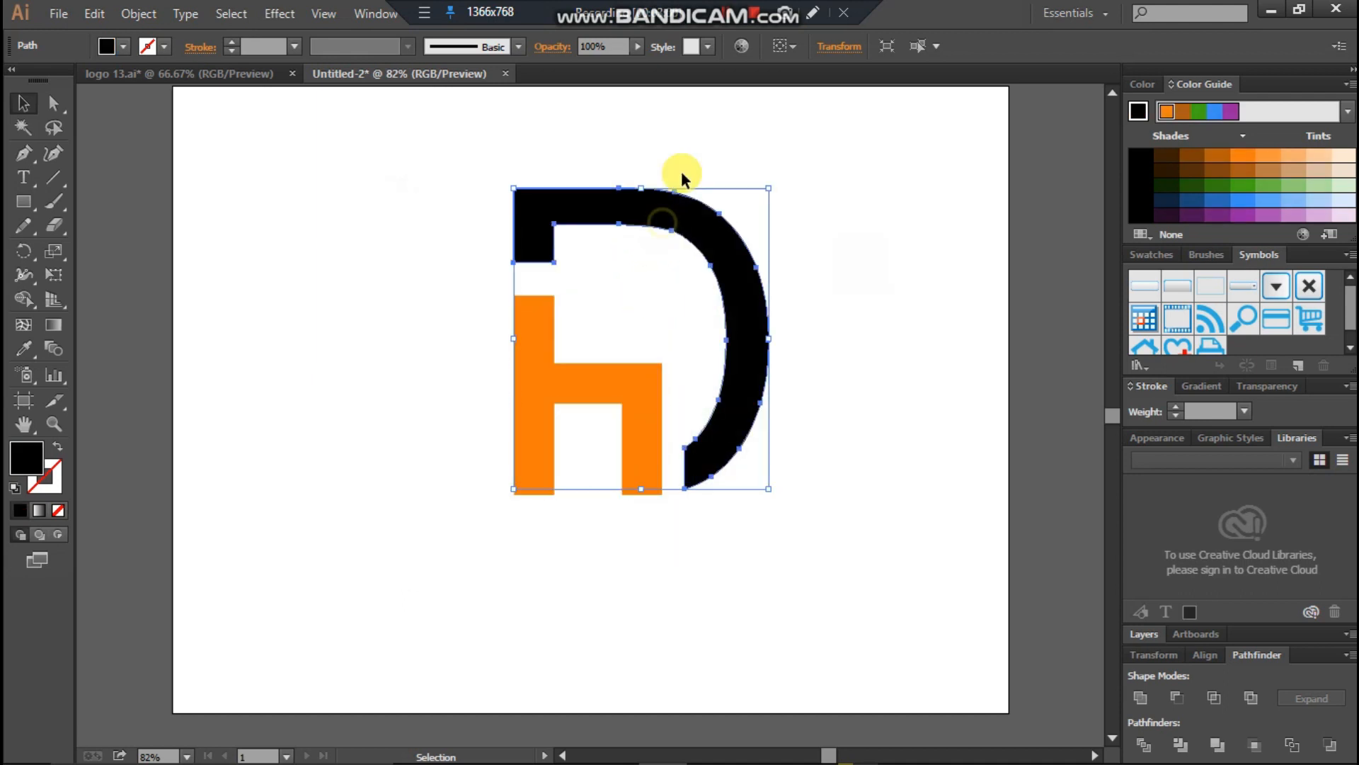
pyautogui.click(126, 46)
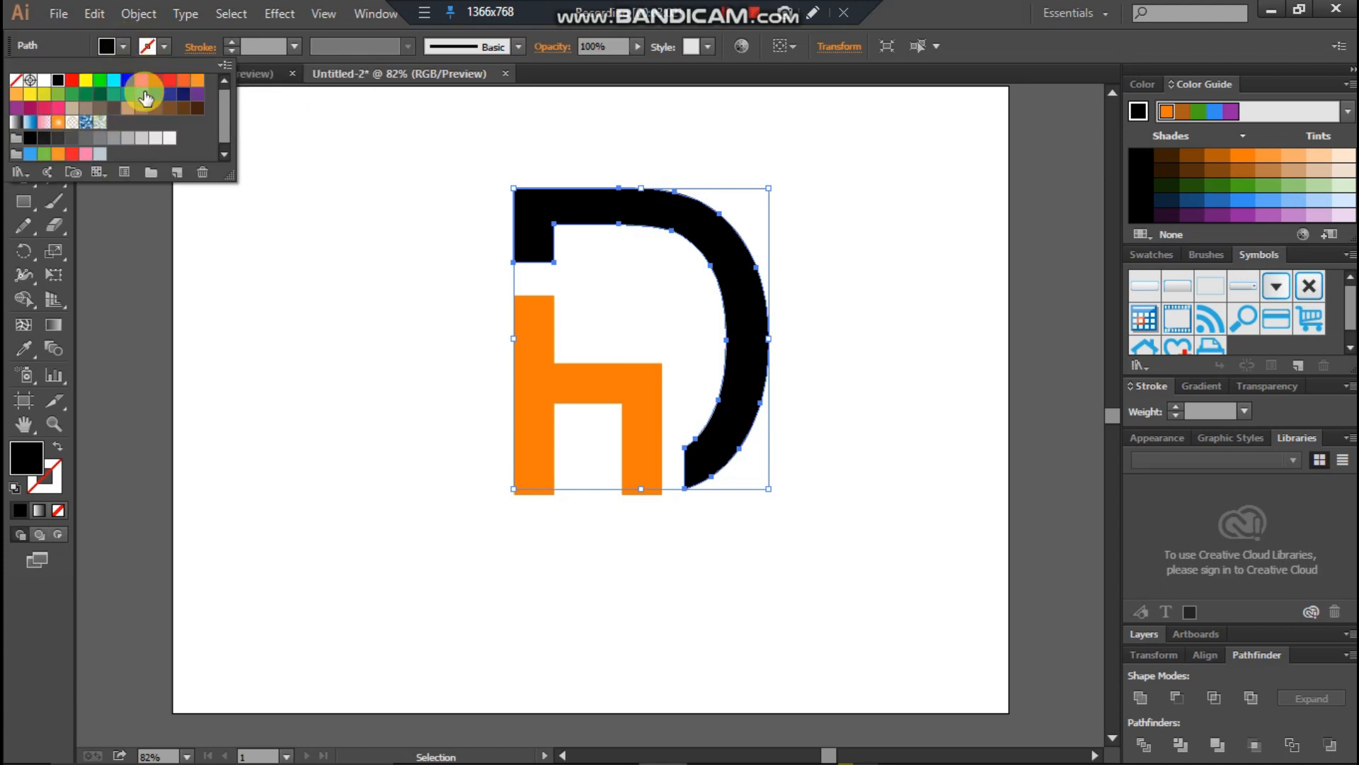
pyautogui.click(100, 137)
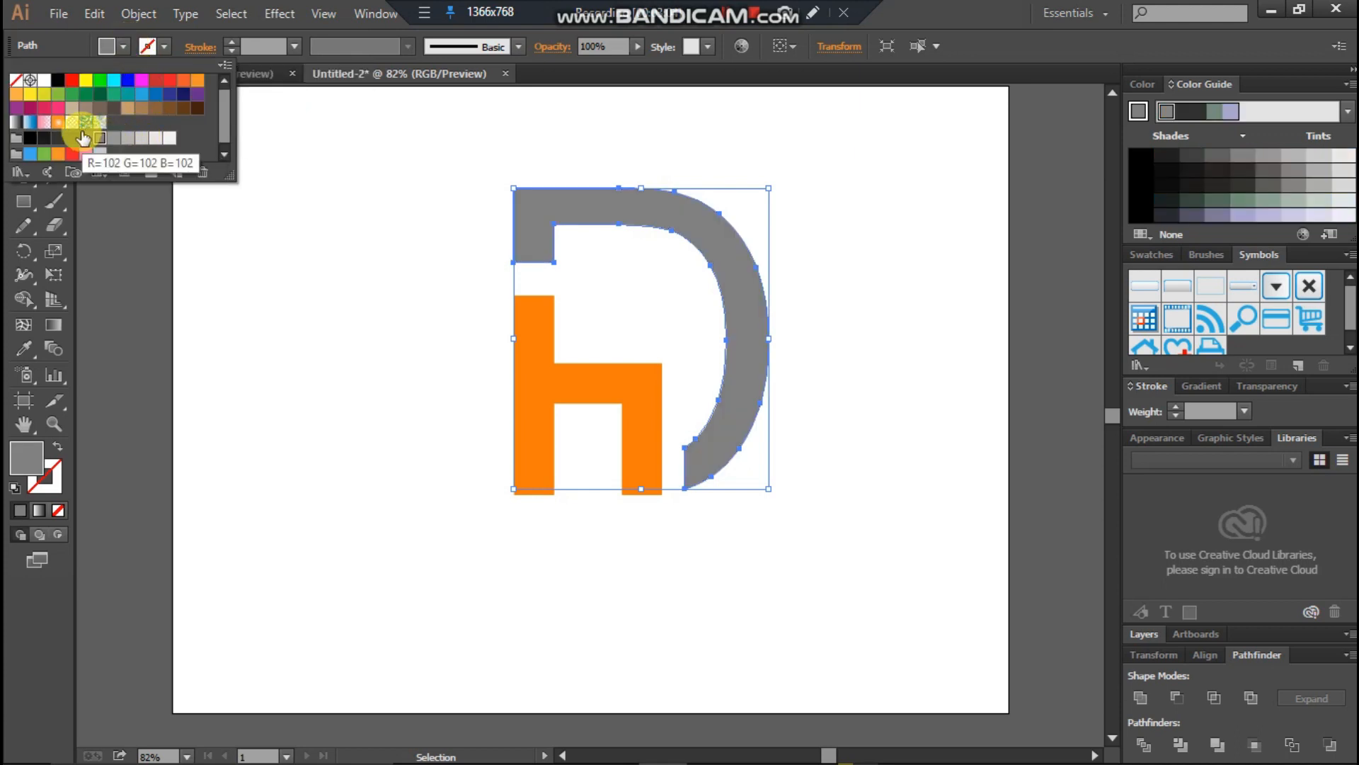
pyautogui.click(86, 138)
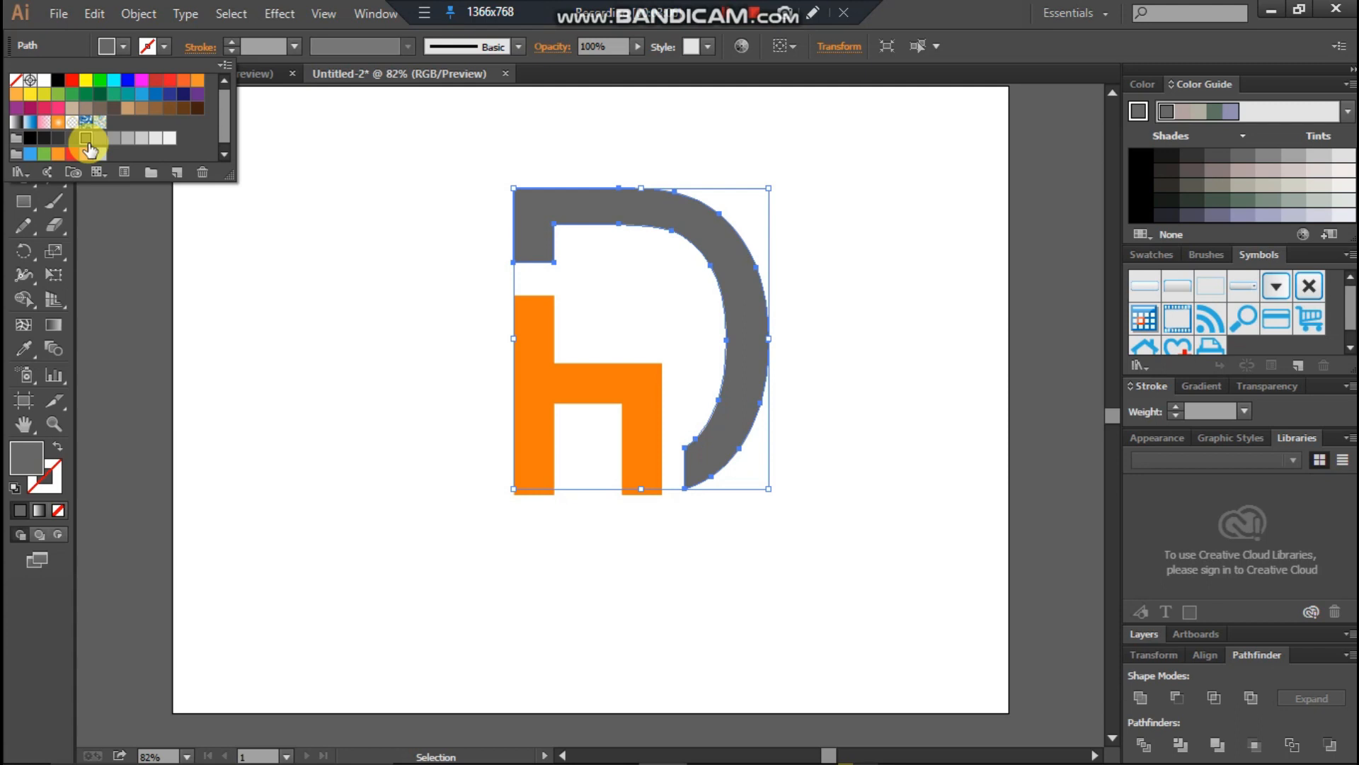
pyautogui.click(288, 372)
pyautogui.click(288, 372)
# Group the D and H and move the logo about 80 px left and 33 px up on the artboard.
pyautogui.scroll(-1, 410, 374)
pyautogui.scroll(1, 410, 375)
pyautogui.moveTo(394, 163); pyautogui.dragTo(817, 524)
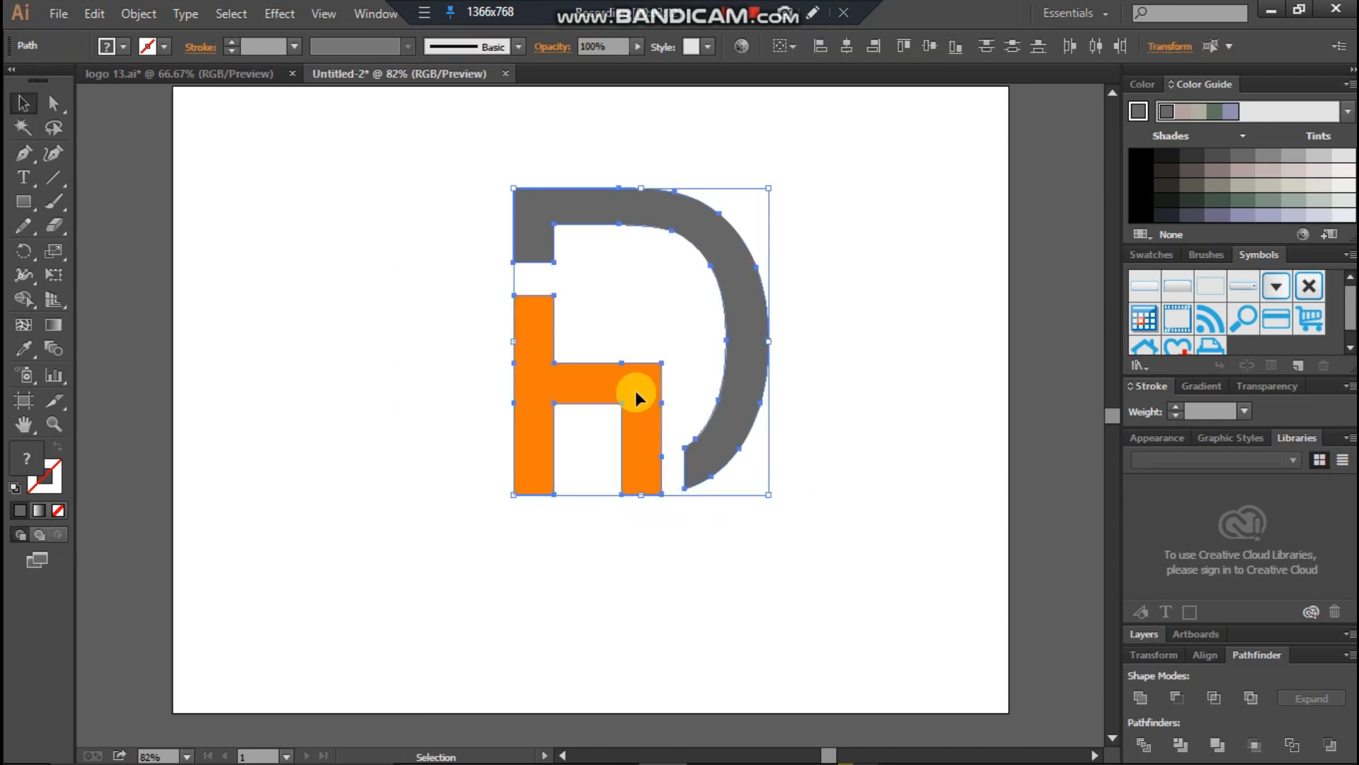
pyautogui.rightClick(635, 396)
pyautogui.click(1227, 747)
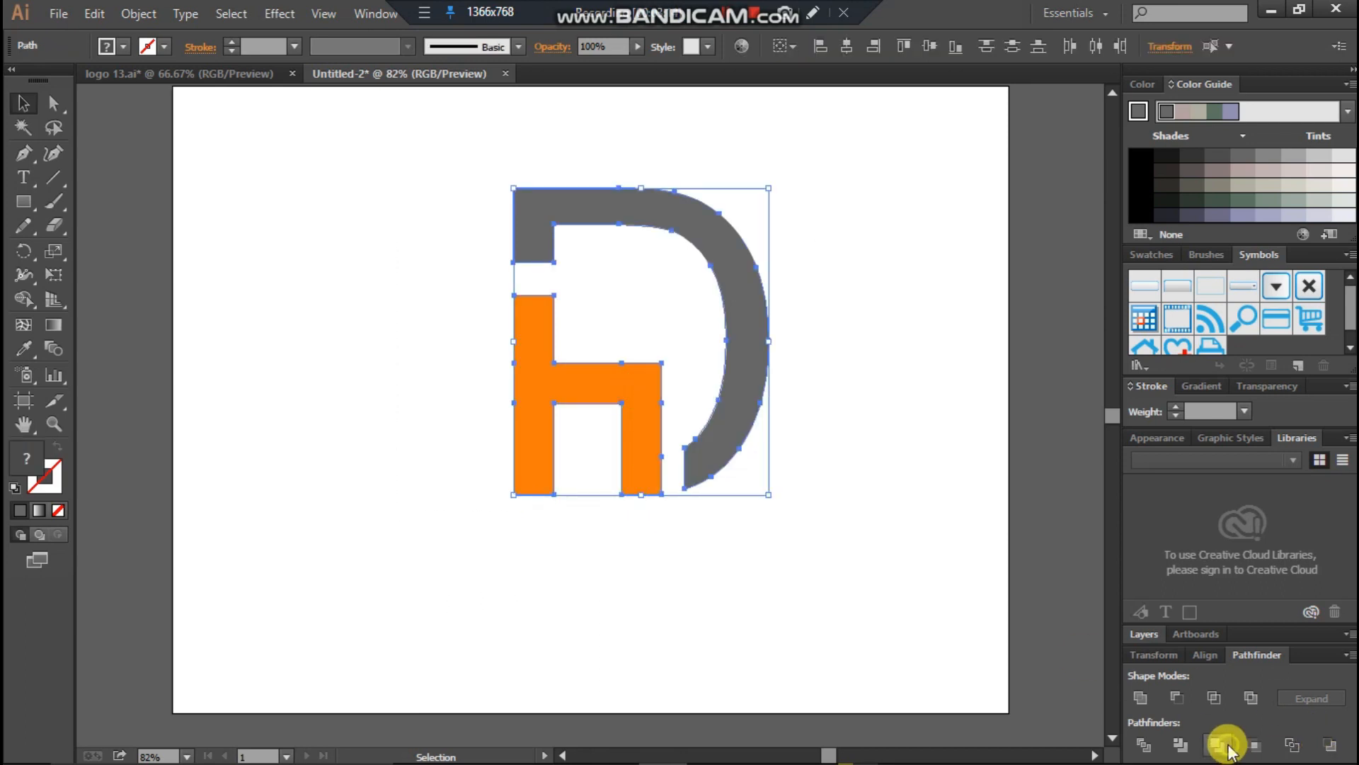
pyautogui.moveTo(644, 385); pyautogui.dragTo(579, 358)
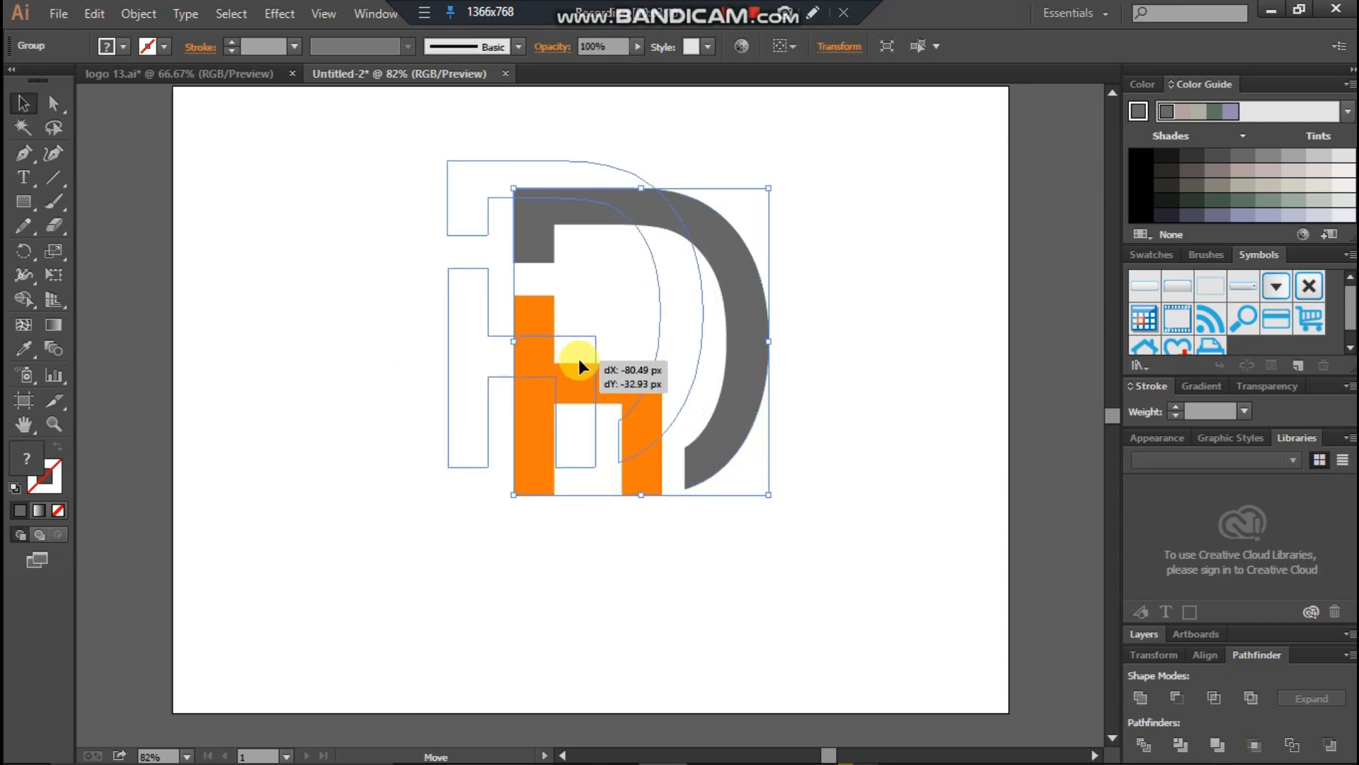
pyautogui.click(336, 426)
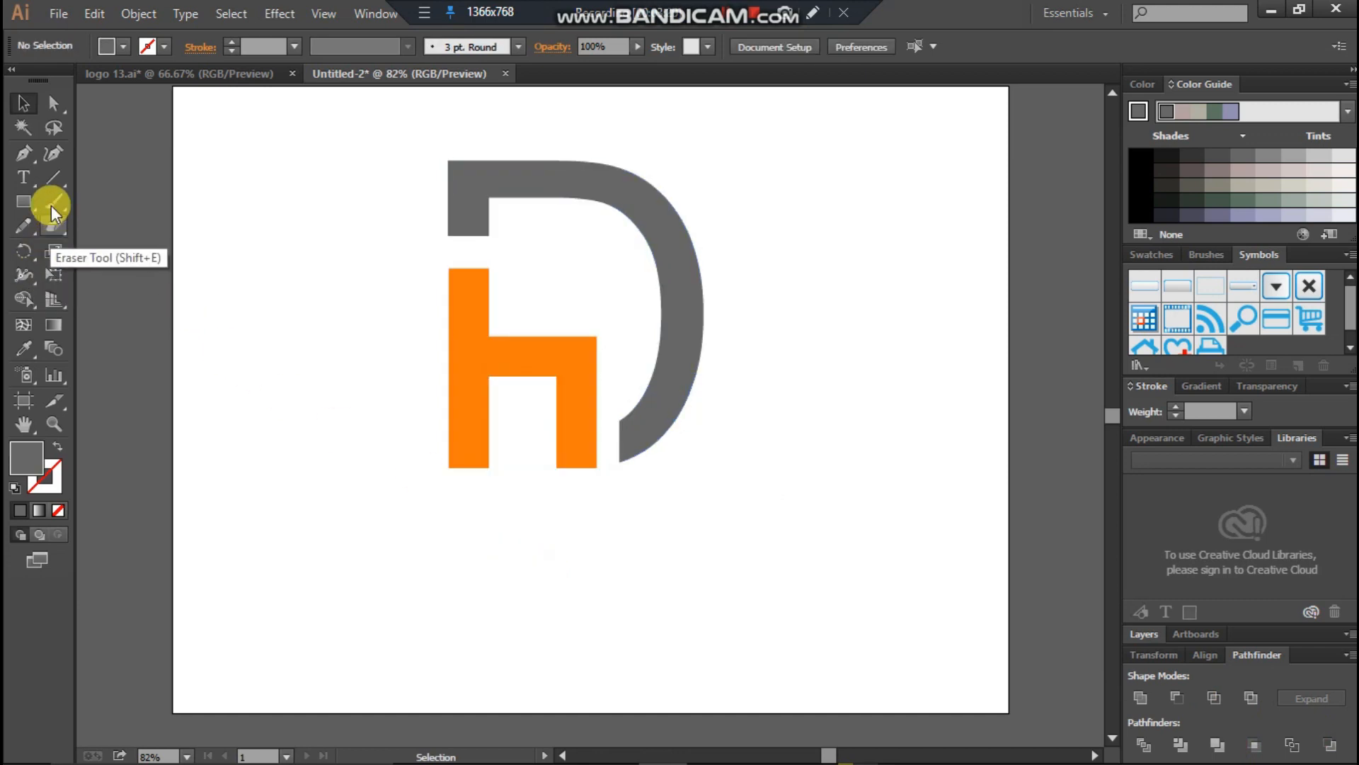
# Add the text "Company Name" beneath the logo, scaled up to about 46 pt and positioned just below the letters.
pyautogui.click(23, 177)
pyautogui.click(461, 545)
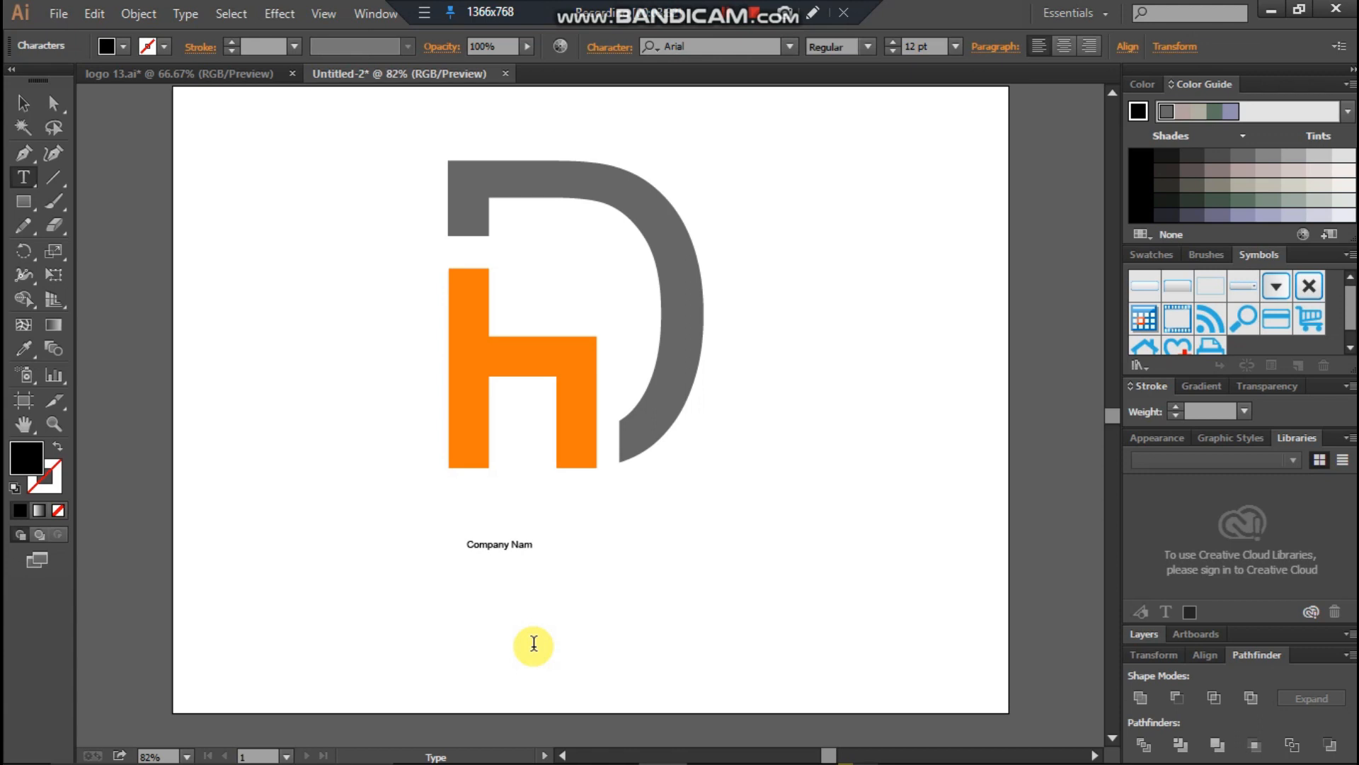
pyautogui.click(34, 99)
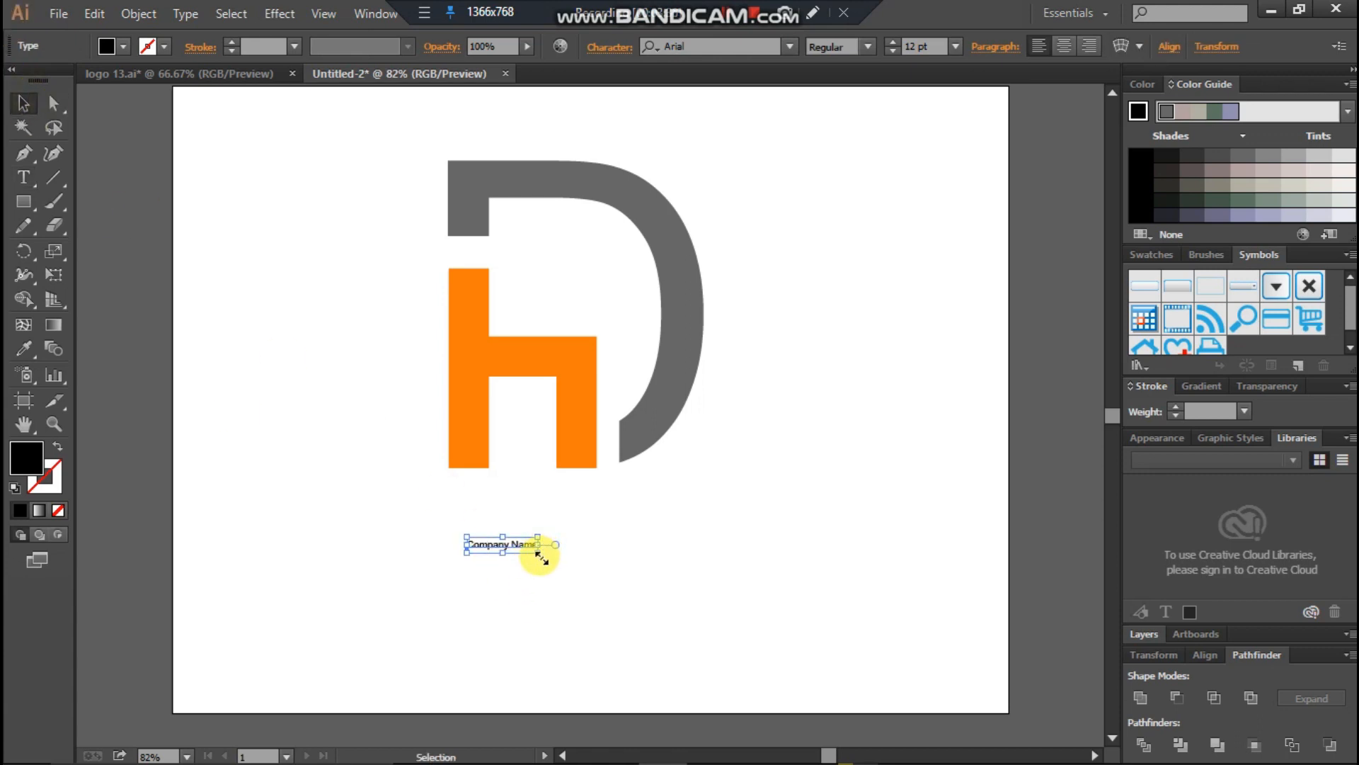
pyautogui.moveTo(542, 558); pyautogui.dragTo(596, 608)
pyautogui.moveTo(517, 559); pyautogui.dragTo(555, 515)
# Change the whole "Company Name" text to the Arial Black font style.
pyautogui.click(24, 177)
pyautogui.click(504, 508)
pyautogui.hotkey('ctrl', 'a')
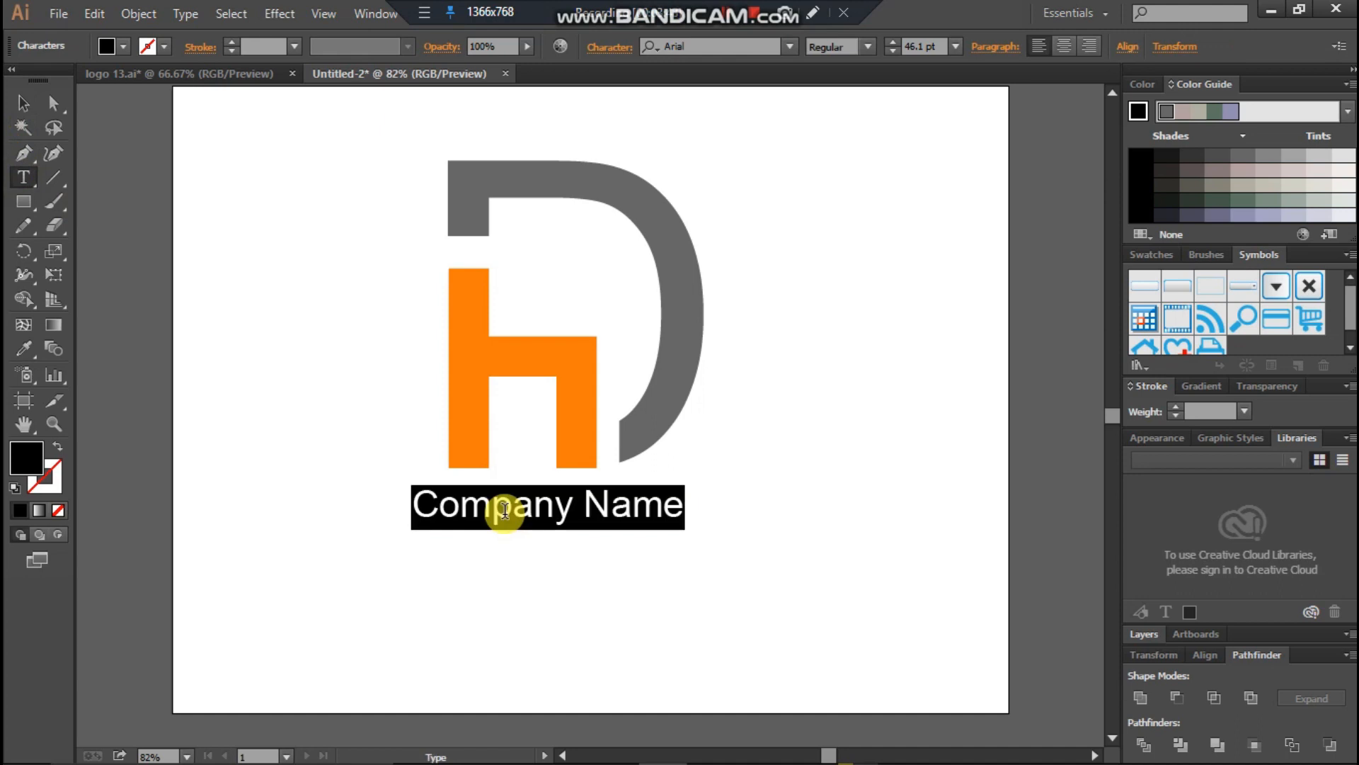
pyautogui.click(788, 47)
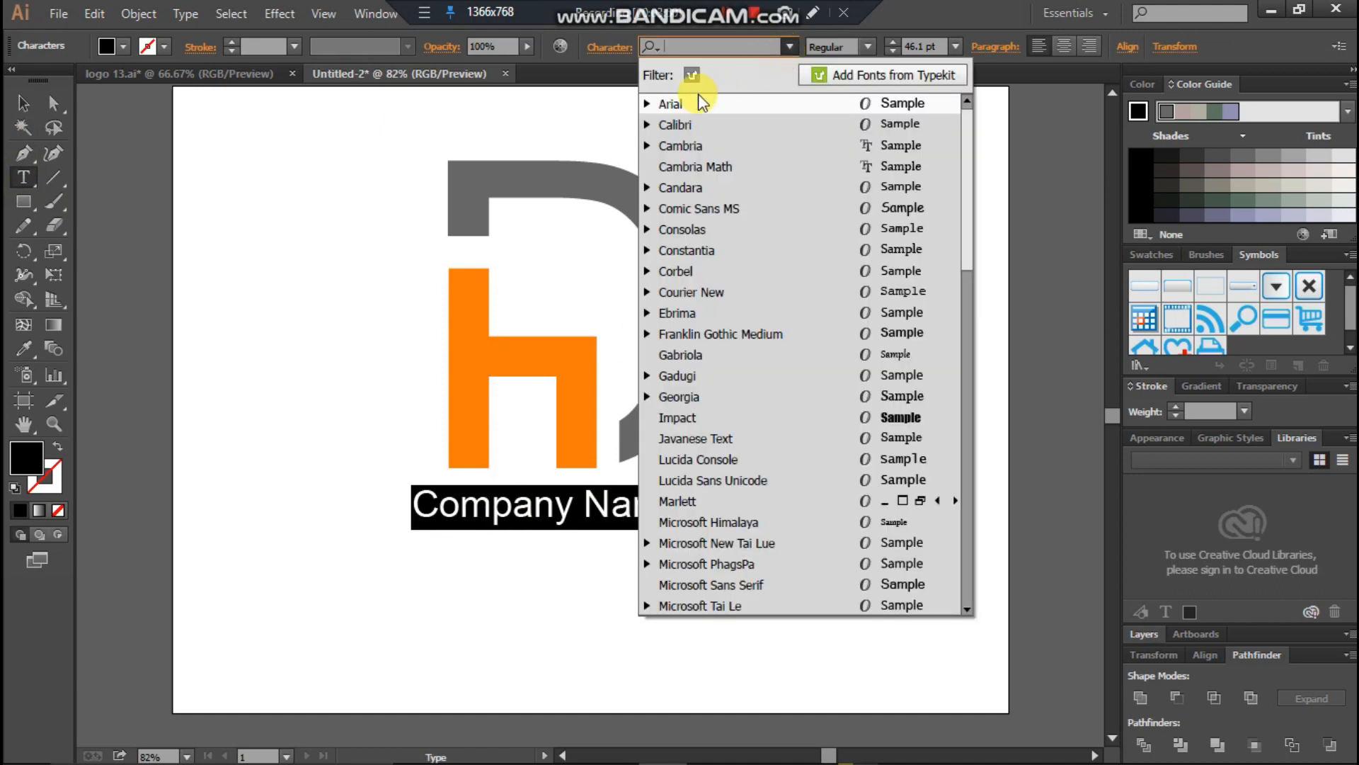
pyautogui.click(646, 103)
pyautogui.click(896, 208)
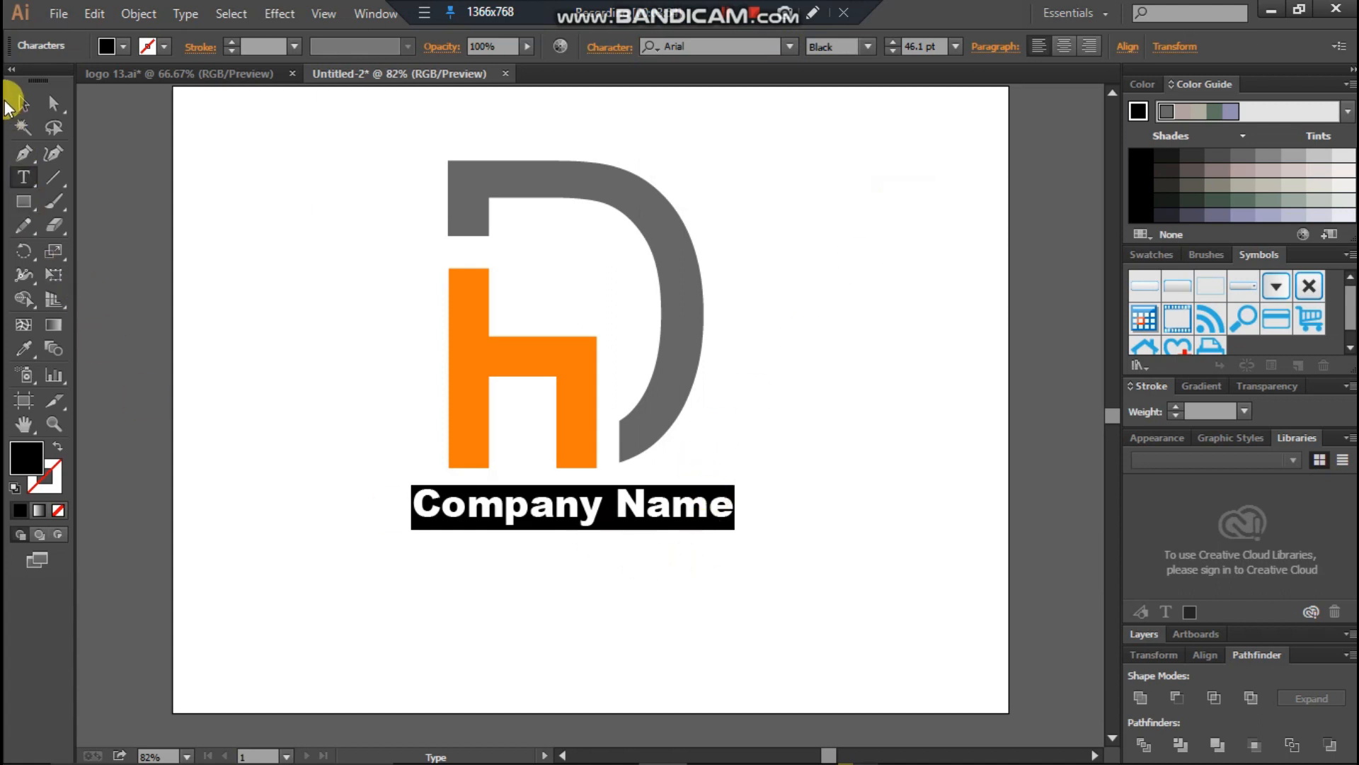
pyautogui.click(24, 103)
pyautogui.click(237, 259)
# Duplicate the "Company Name" text directly beneath itself and replace the copy's wording with "slogan here".
pyautogui.click(508, 508)
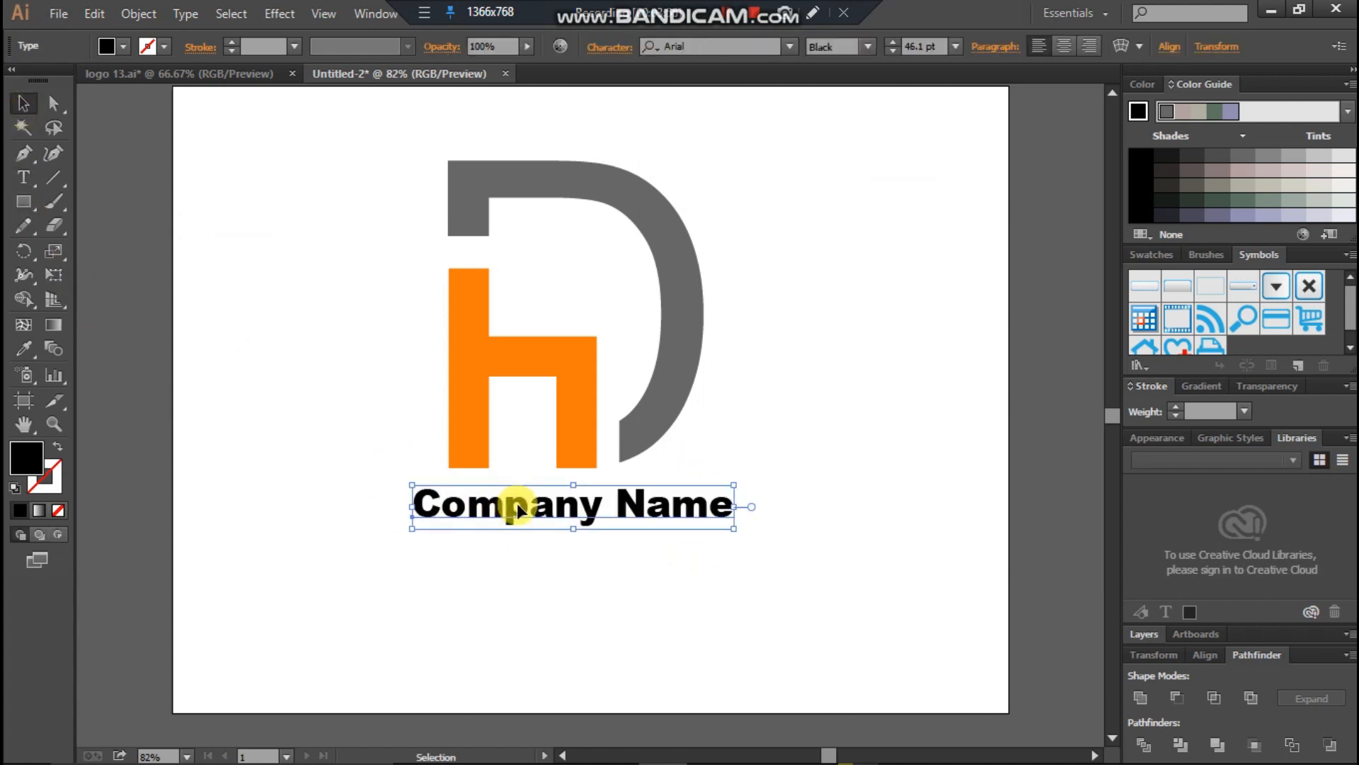
pyautogui.moveTo(522, 514); pyautogui.dragTo(527, 553)
pyautogui.click(21, 174)
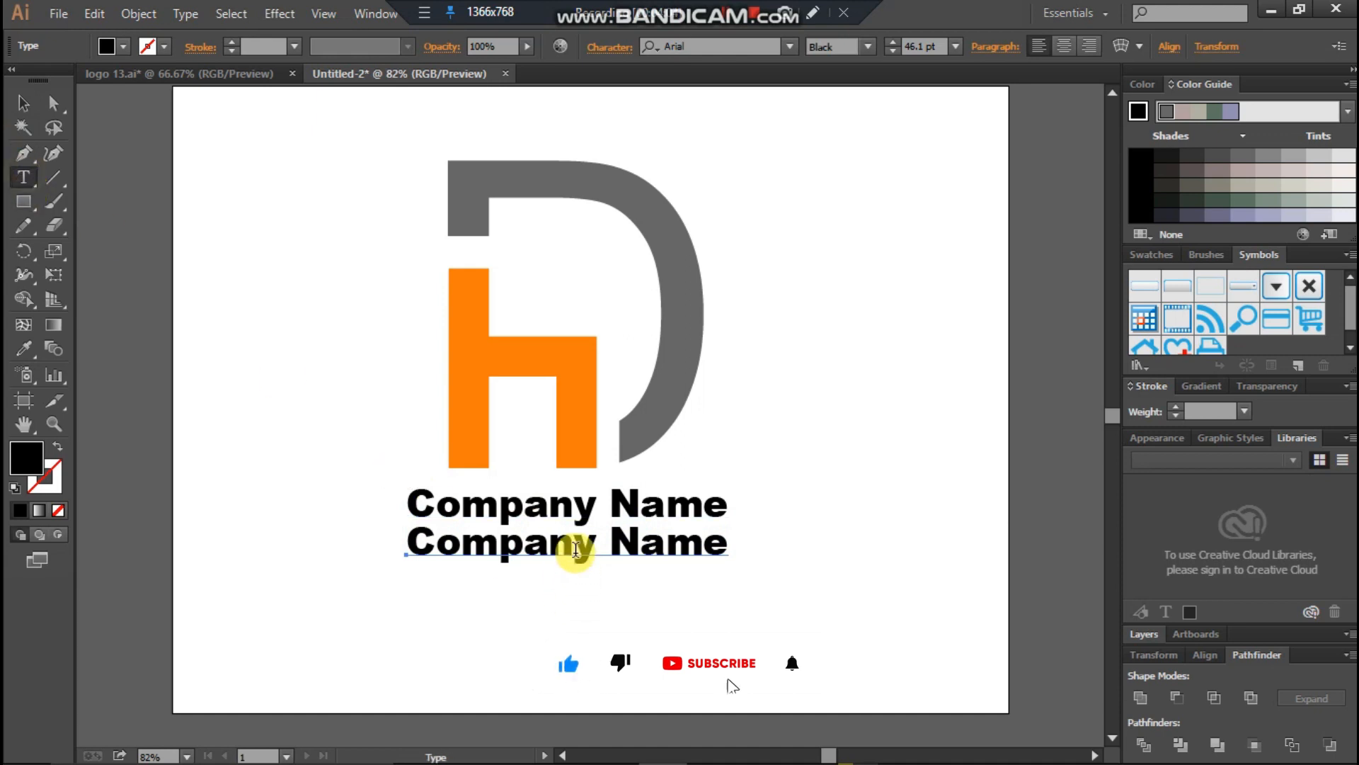
pyautogui.tripleClick(577, 549)
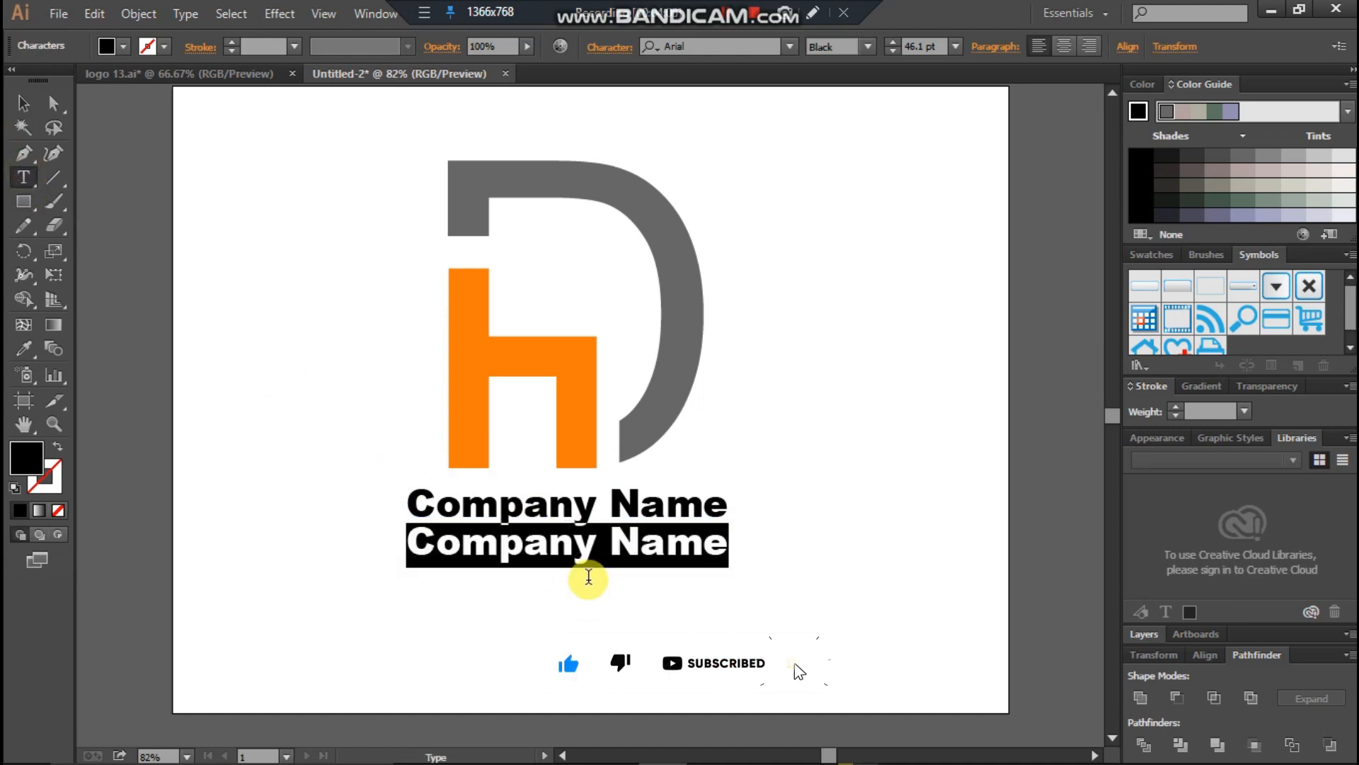
pyautogui.press('BackSpace')
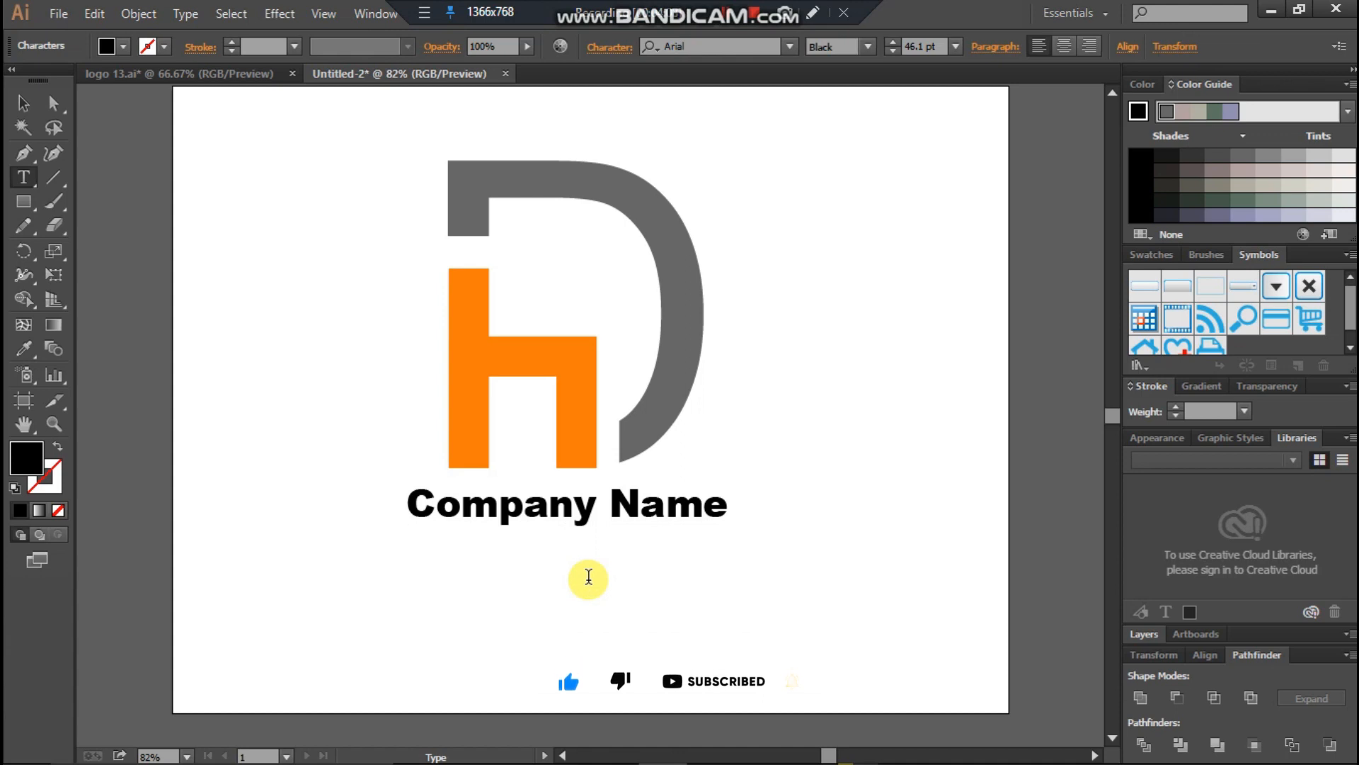
pyautogui.write('slogan here')
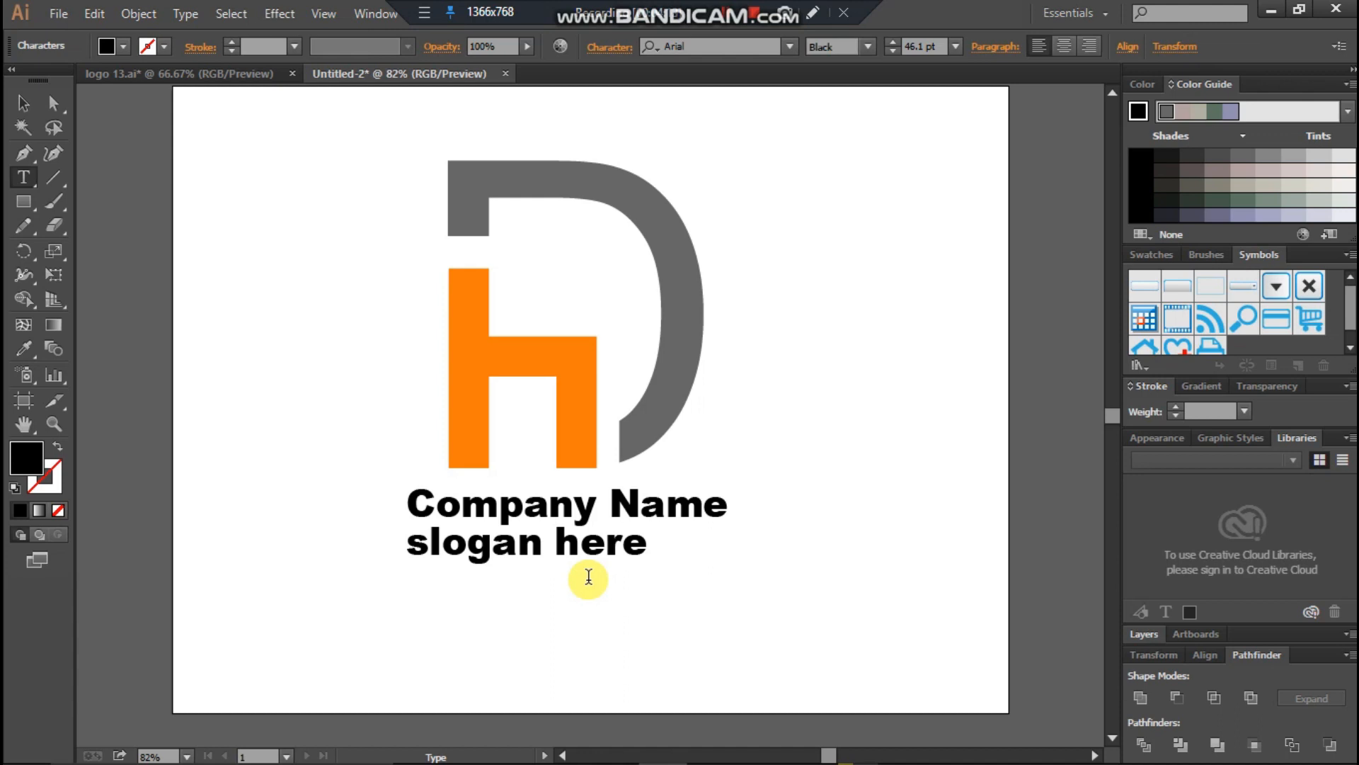
# Shift the "slogan here" text sideways to centre it under the company name and set its font to Arial Regular.
pyautogui.click(25, 104)
pyautogui.moveTo(551, 550); pyautogui.dragTo(580, 551)
pyautogui.click(791, 44)
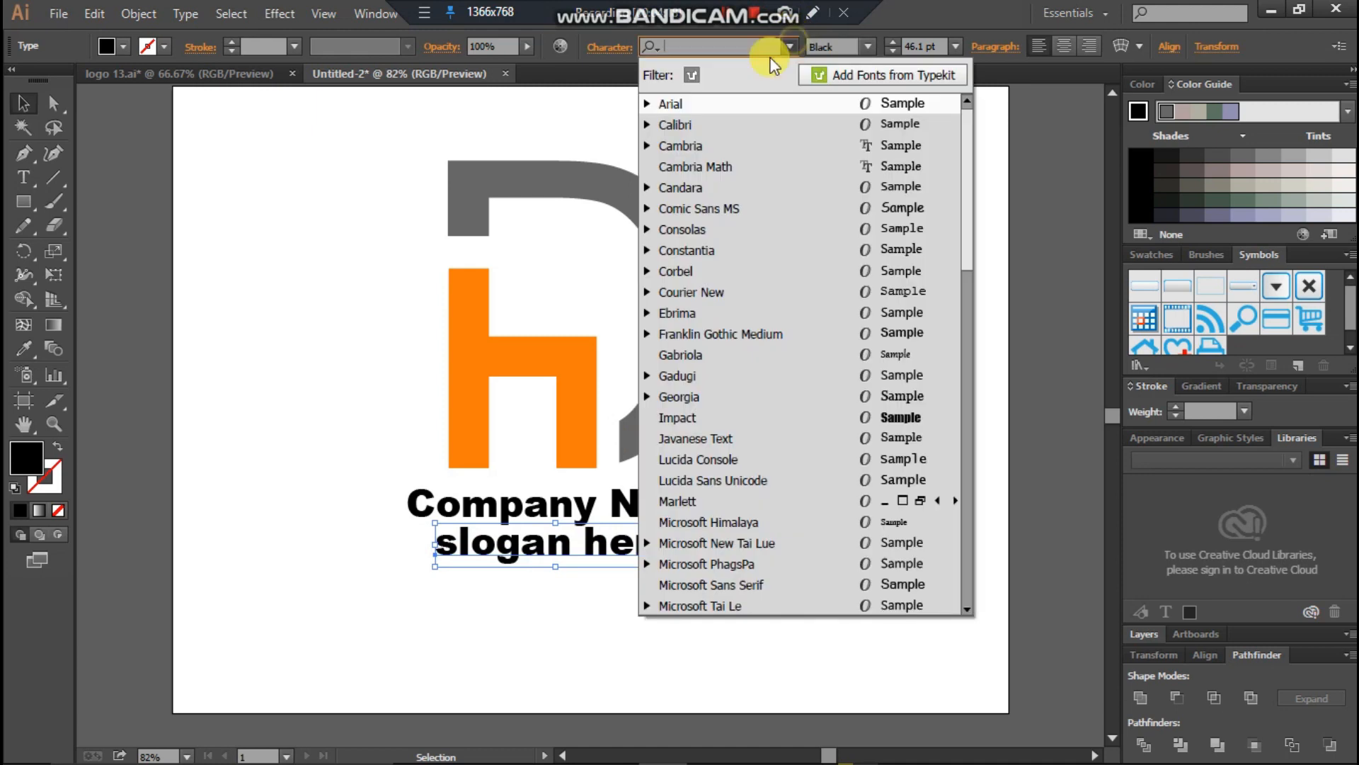
pyautogui.click(648, 104)
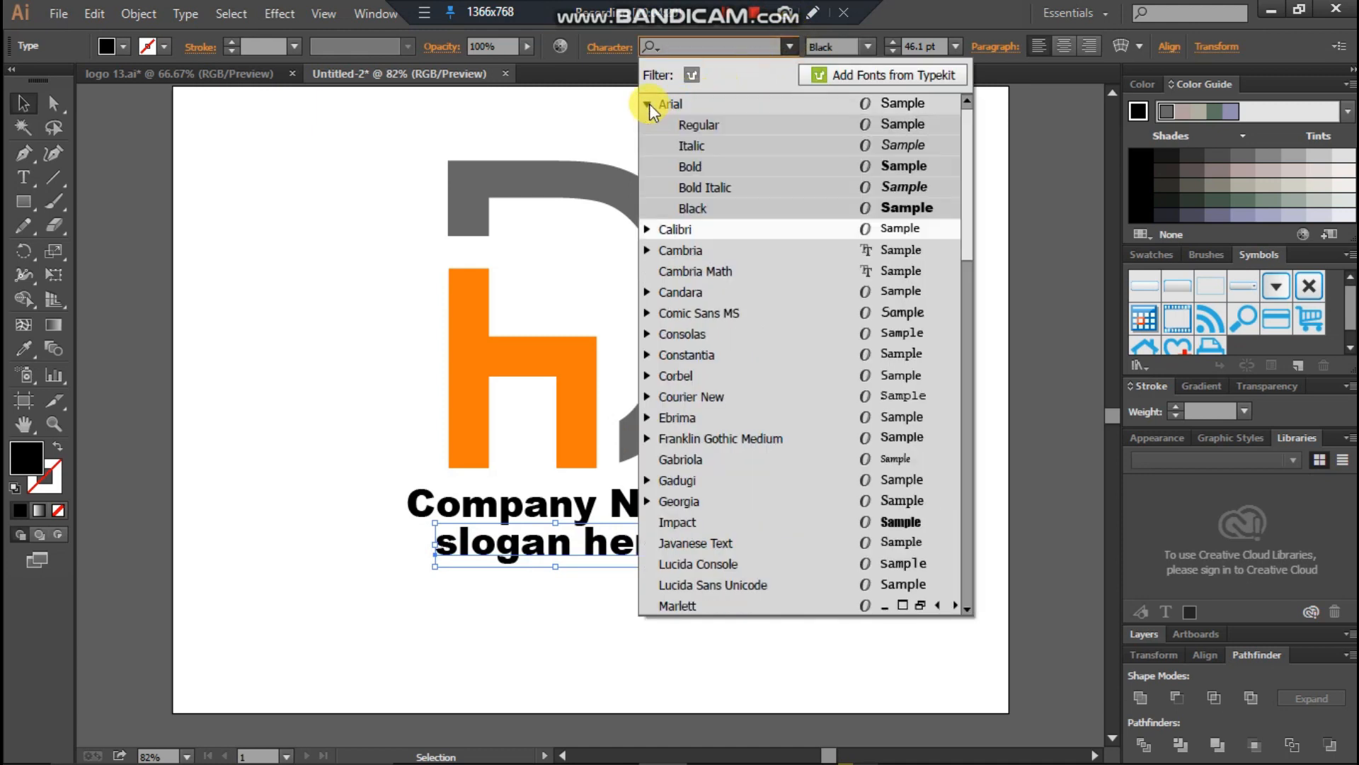
pyautogui.click(826, 122)
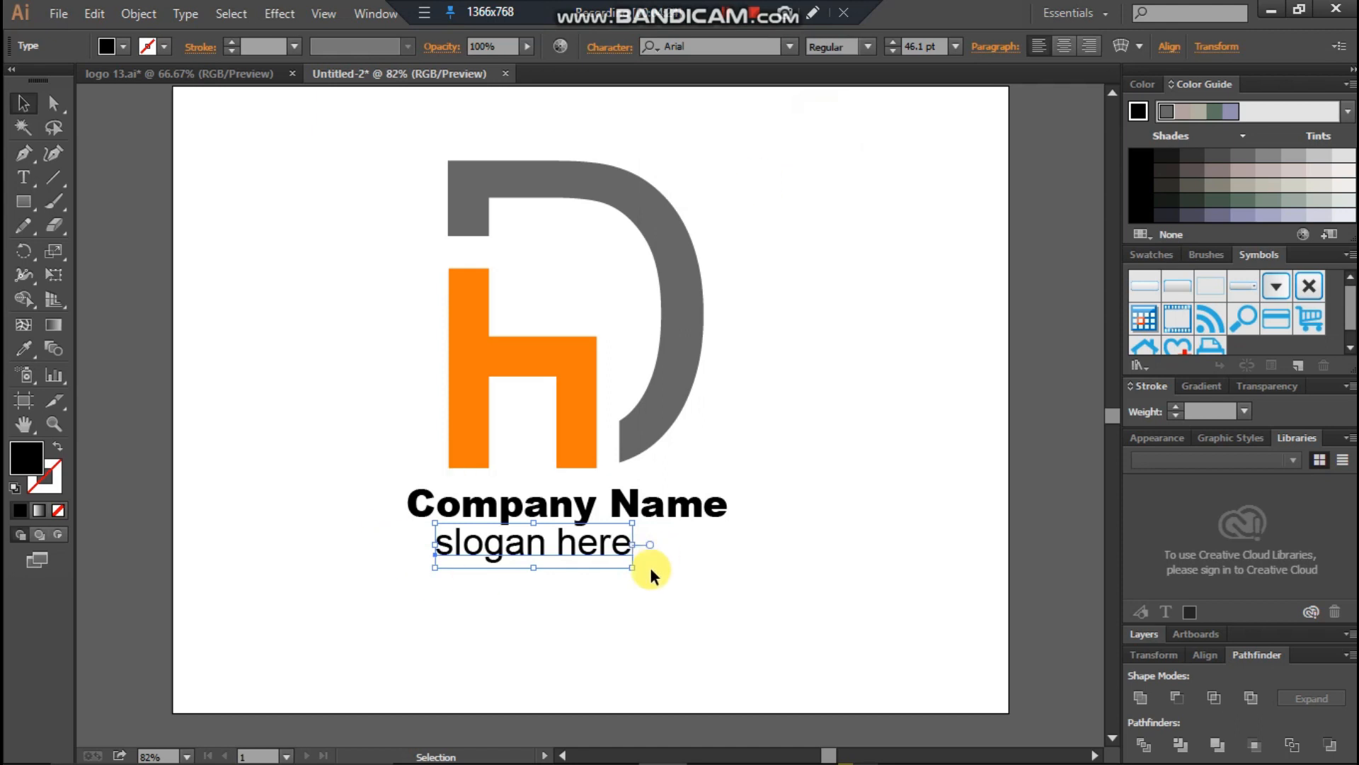
# Scale the slogan text down to about 38 pt and widen its letter spacing evenly.
pyautogui.moveTo(633, 567); pyautogui.dragTo(614, 564)
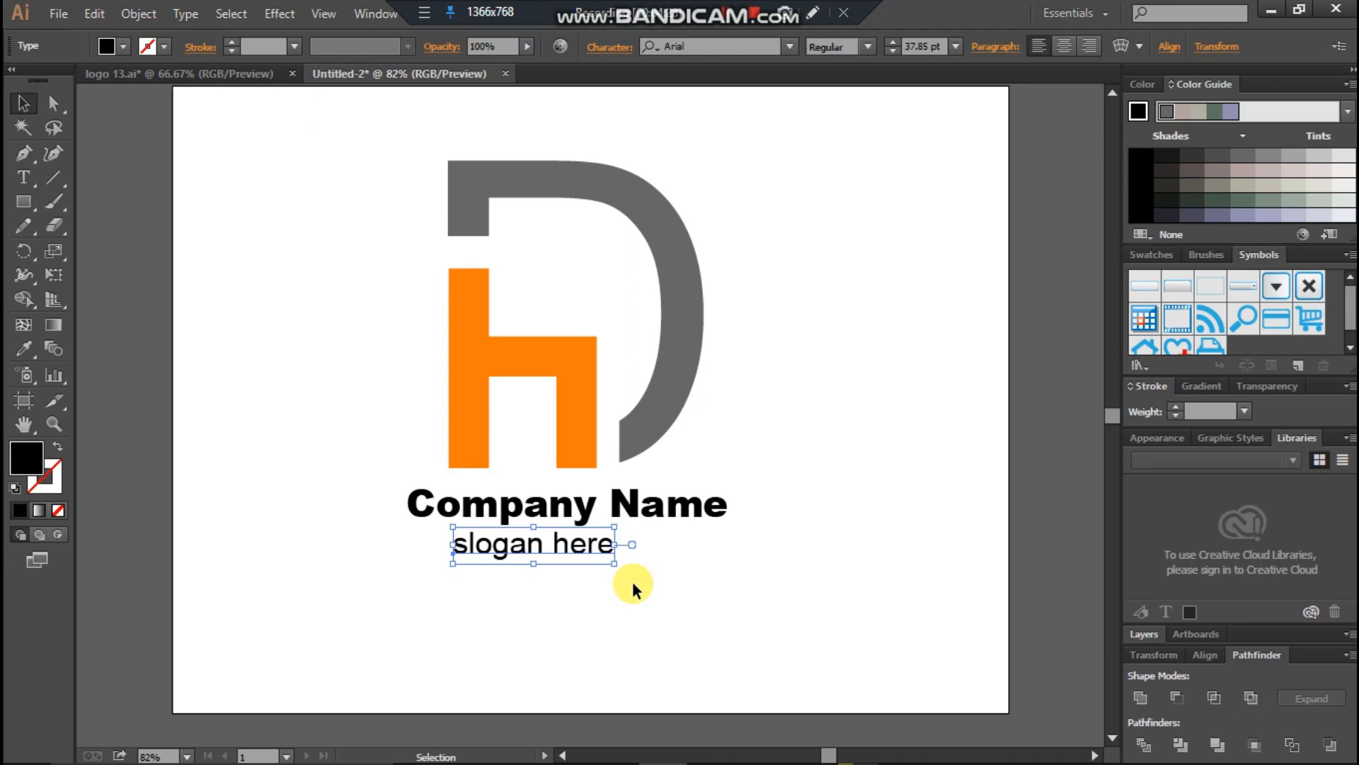
pyautogui.hotkey('alt', 'Right')
pyautogui.hotkey('alt', 'Right')
pyautogui.hotkey('alt', 'Right')
pyautogui.hotkey('alt', 'Right')
pyautogui.hotkey('alt', 'Right')
pyautogui.hotkey('alt', 'Right')
pyautogui.hotkey('alt', 'Right')
pyautogui.hotkey('alt', 'Right')
# Nudge the slogan text up close to the company name and slightly right to centre it.
pyautogui.press('Up')
pyautogui.press('Up')
pyautogui.press('Up')
pyautogui.press('Up')
pyautogui.press('Up')
pyautogui.press('Up')
pyautogui.press('Up')
pyautogui.press('Up')
pyautogui.press('Up')
pyautogui.press('Right')
pyautogui.press('Right')
pyautogui.press('Right')
pyautogui.press('Right')
pyautogui.press('Right')
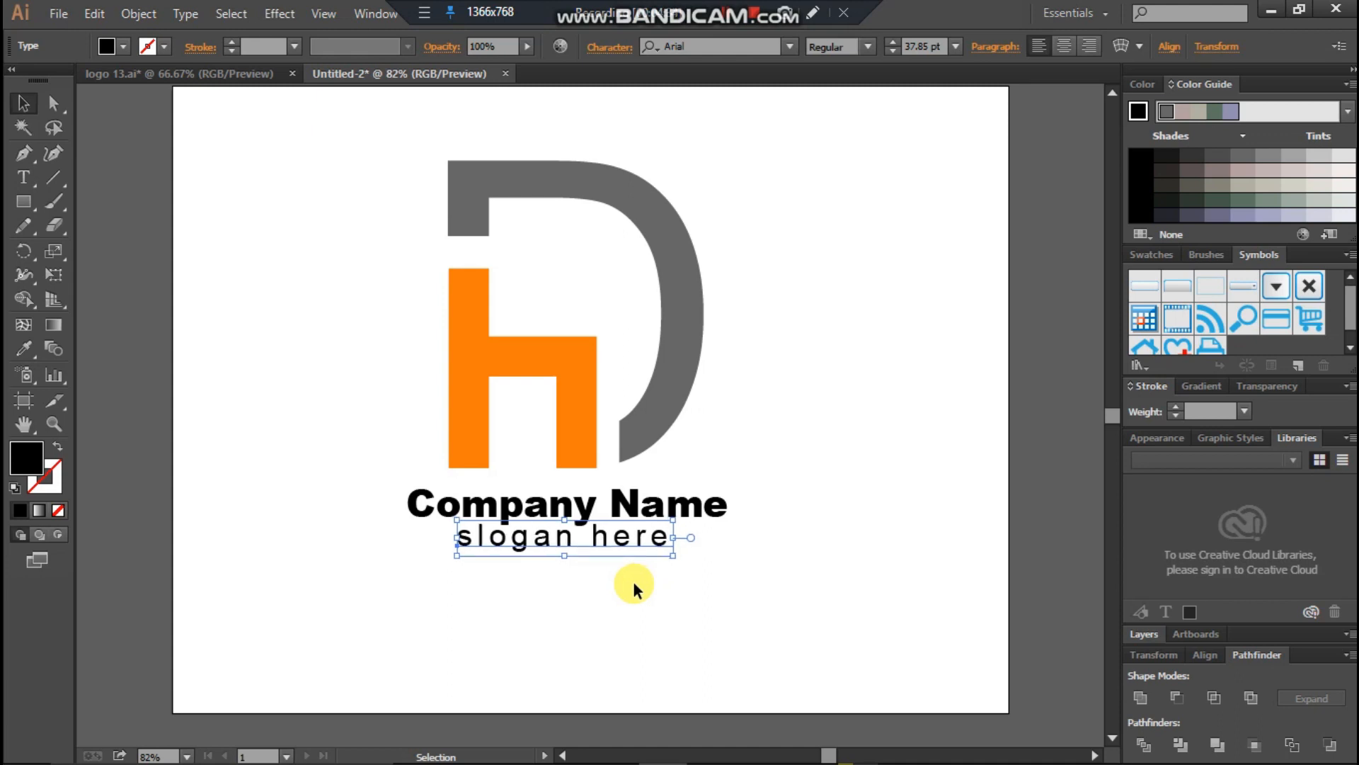
# Colour the slogan text orange by sampling the H with the Eyedropper, then deselect it.
pyautogui.click(23, 348)
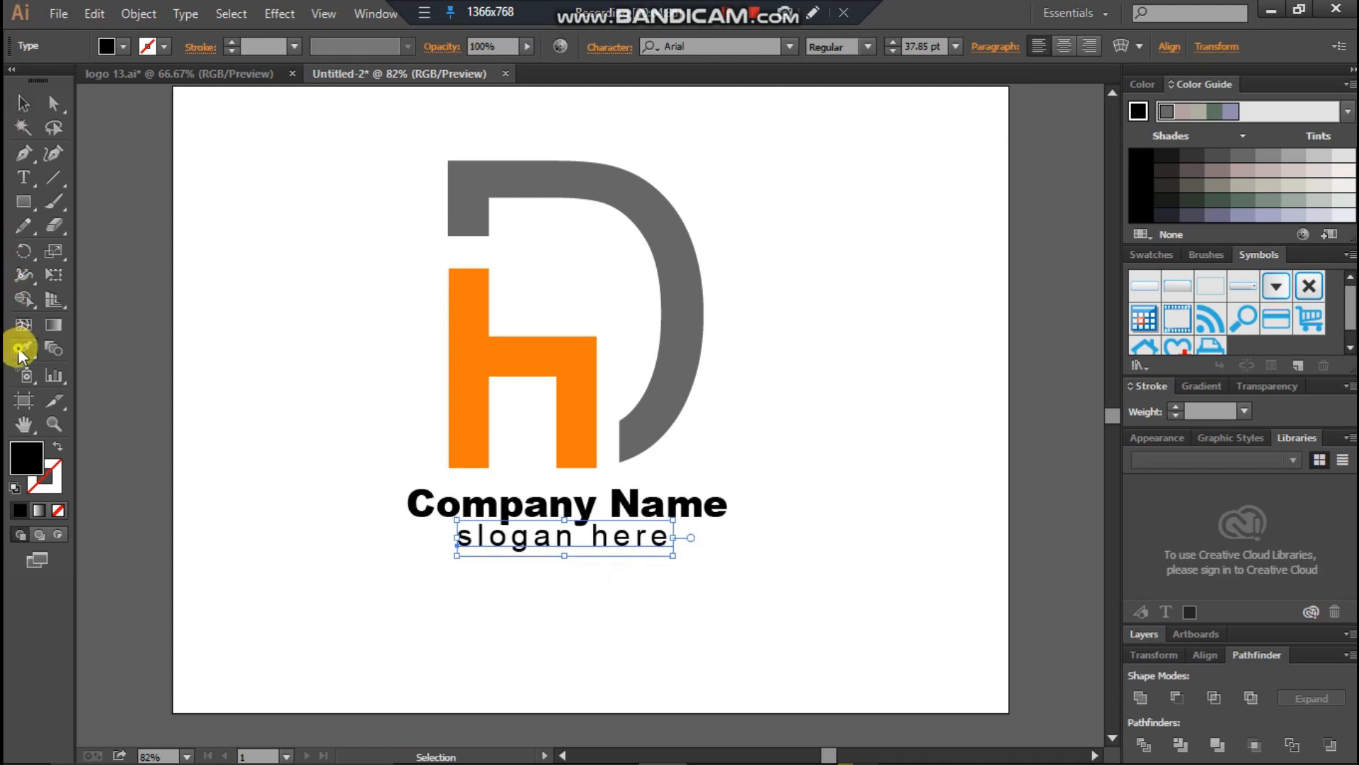
pyautogui.click(464, 371)
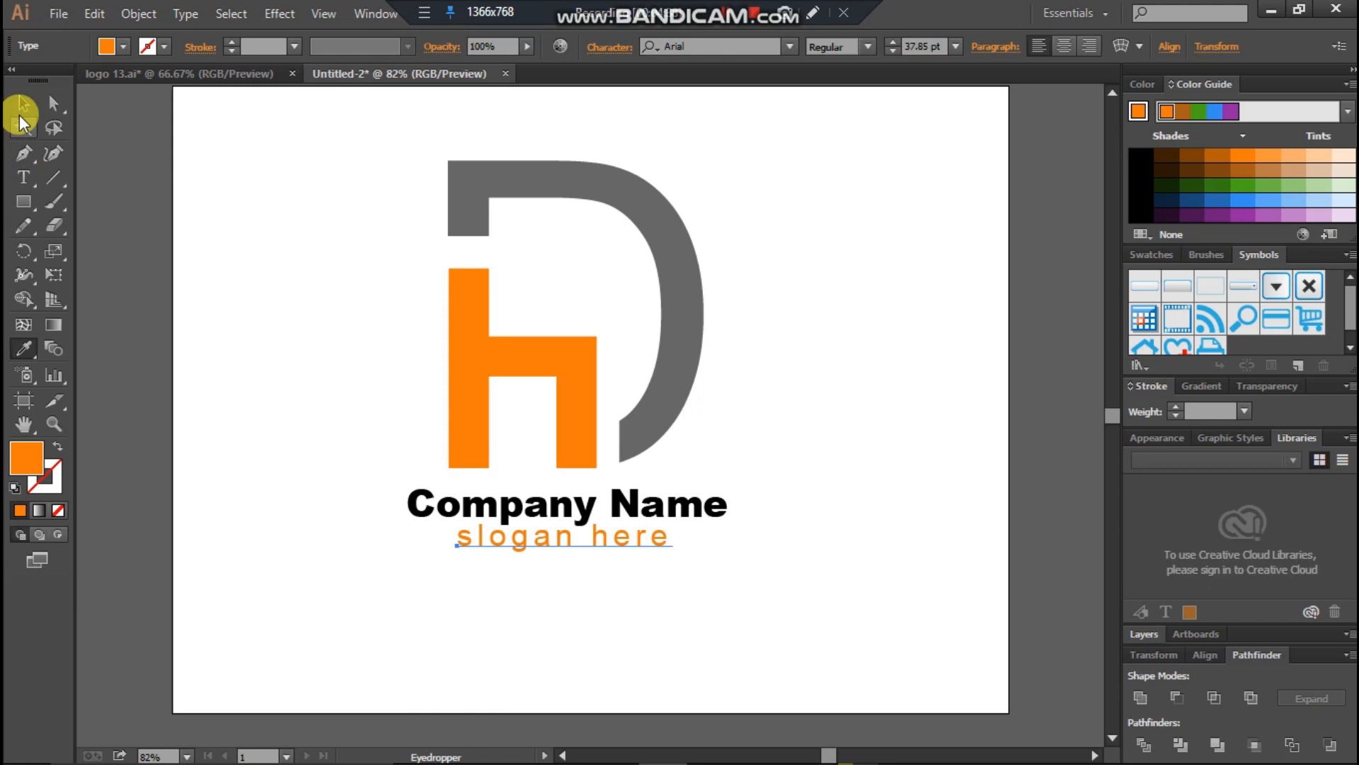
pyautogui.click(23, 103)
pyautogui.click(428, 310)
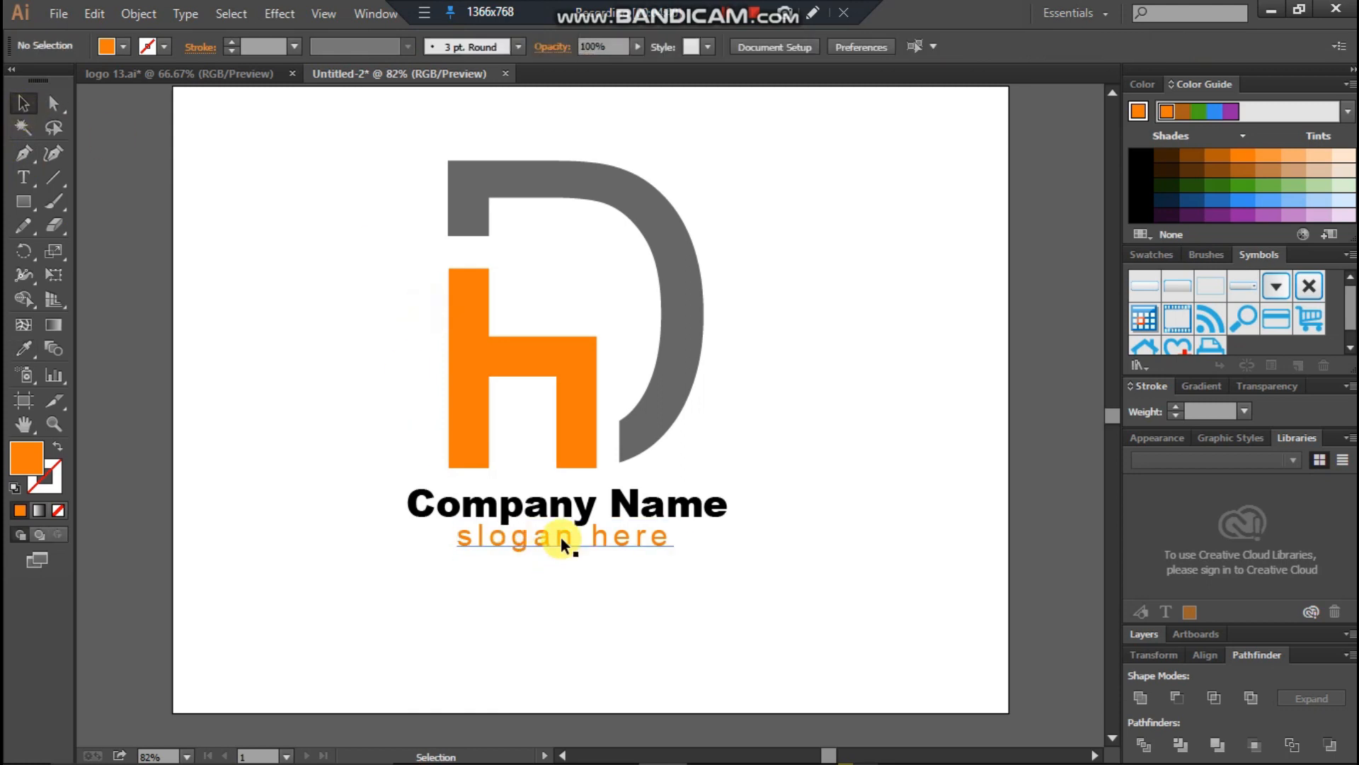
pyautogui.click(560, 537)
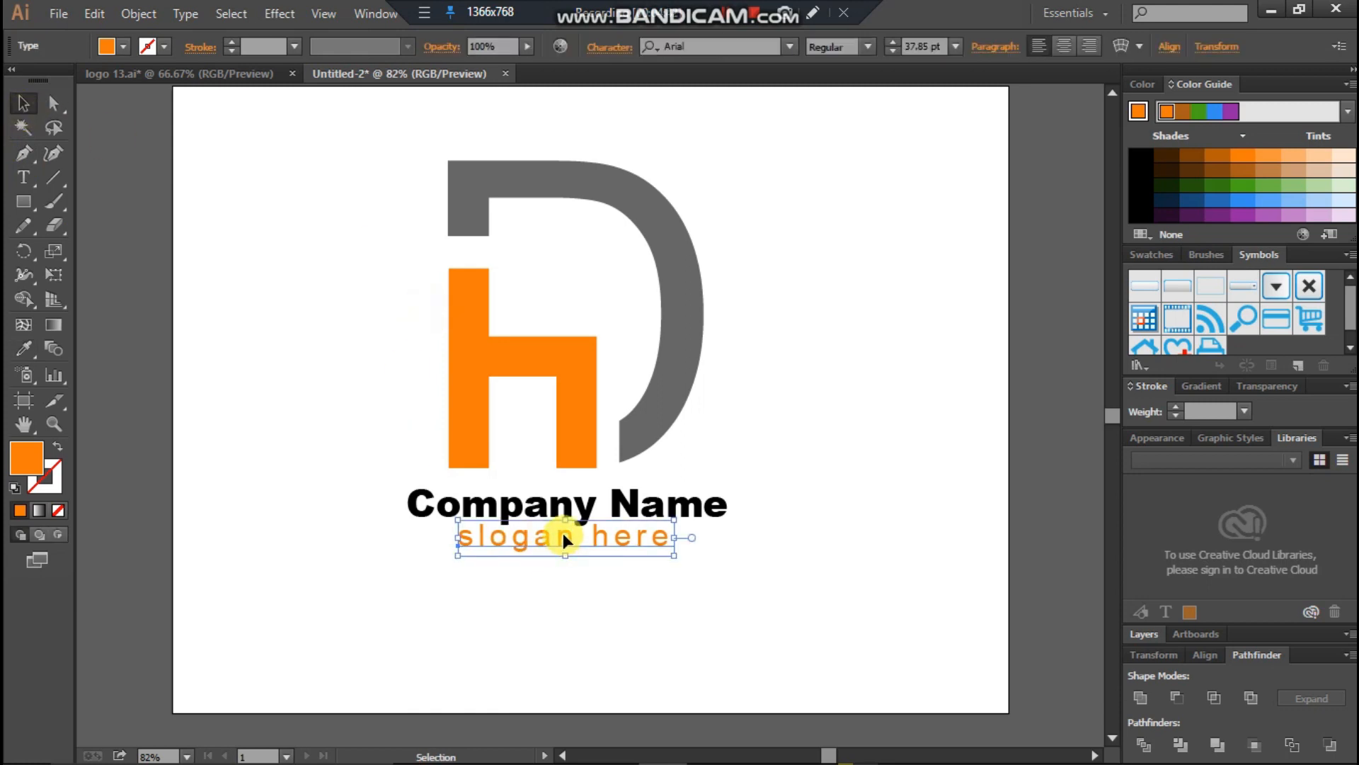
pyautogui.click(594, 667)
pyautogui.scroll(2, 562, 602)
pyautogui.moveTo(344, 286); pyautogui.dragTo(765, 623)
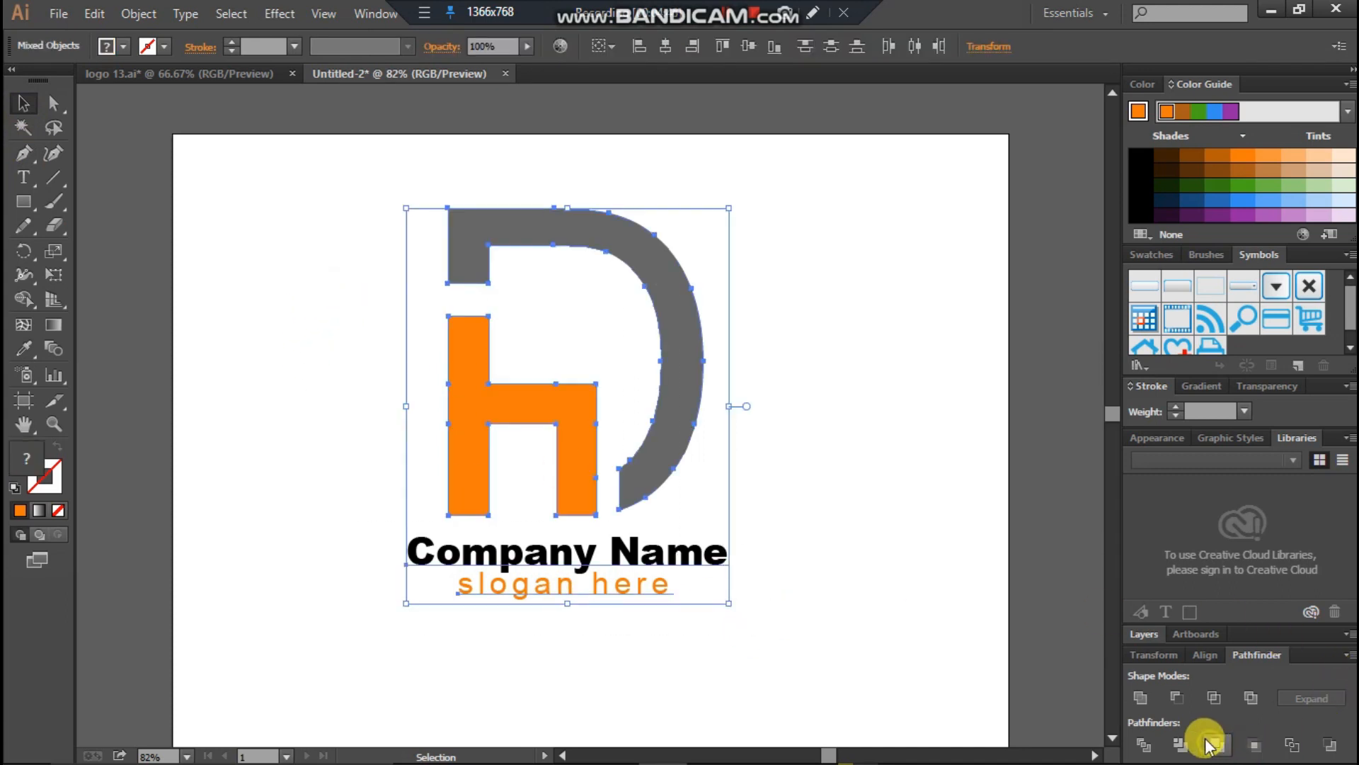
pyautogui.click(872, 593)
pyautogui.scroll(1, 851, 572)
pyautogui.scroll(-1, 849, 570)
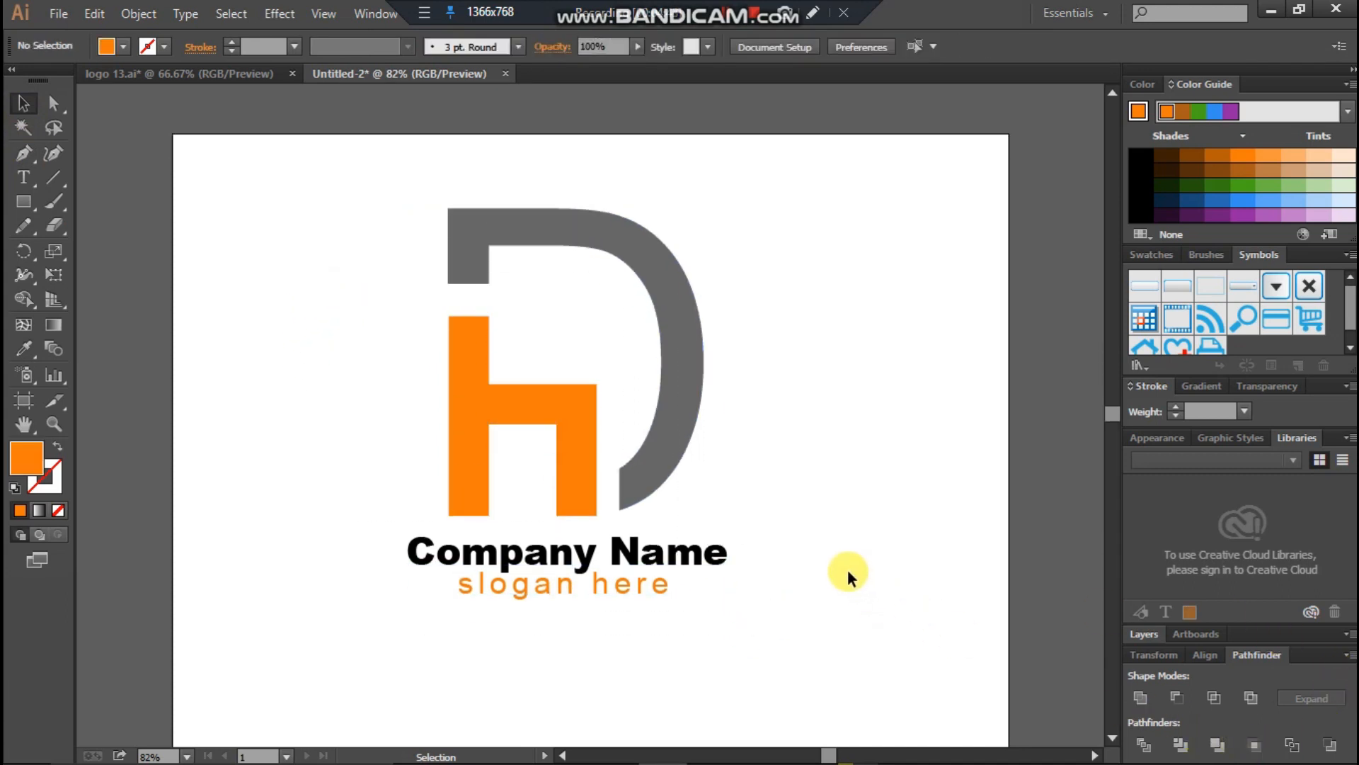
pyautogui.scroll(1, 547, 164)
pyautogui.click(21, 107)
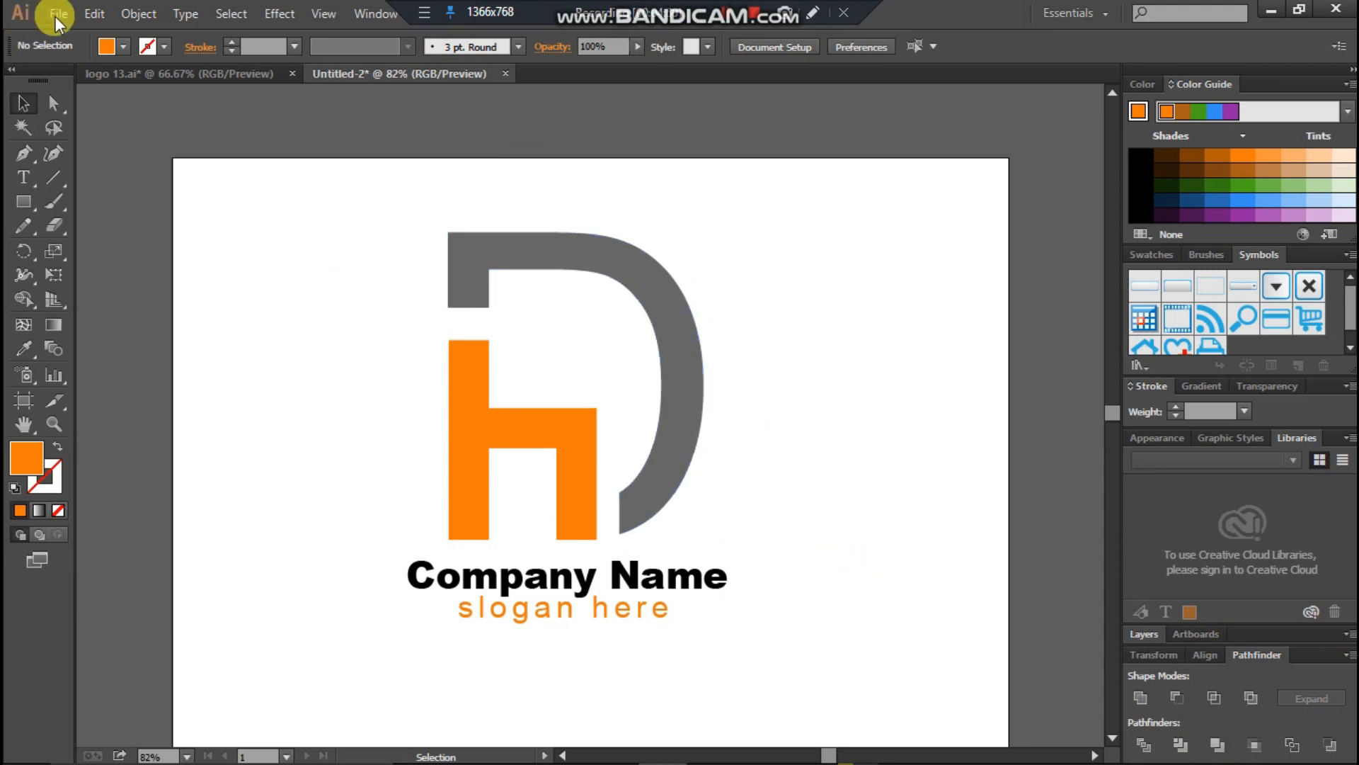
# Create a new 1024 x 768 px document with one landscape artboard.
pyautogui.click(56, 16)
pyautogui.click(132, 41)
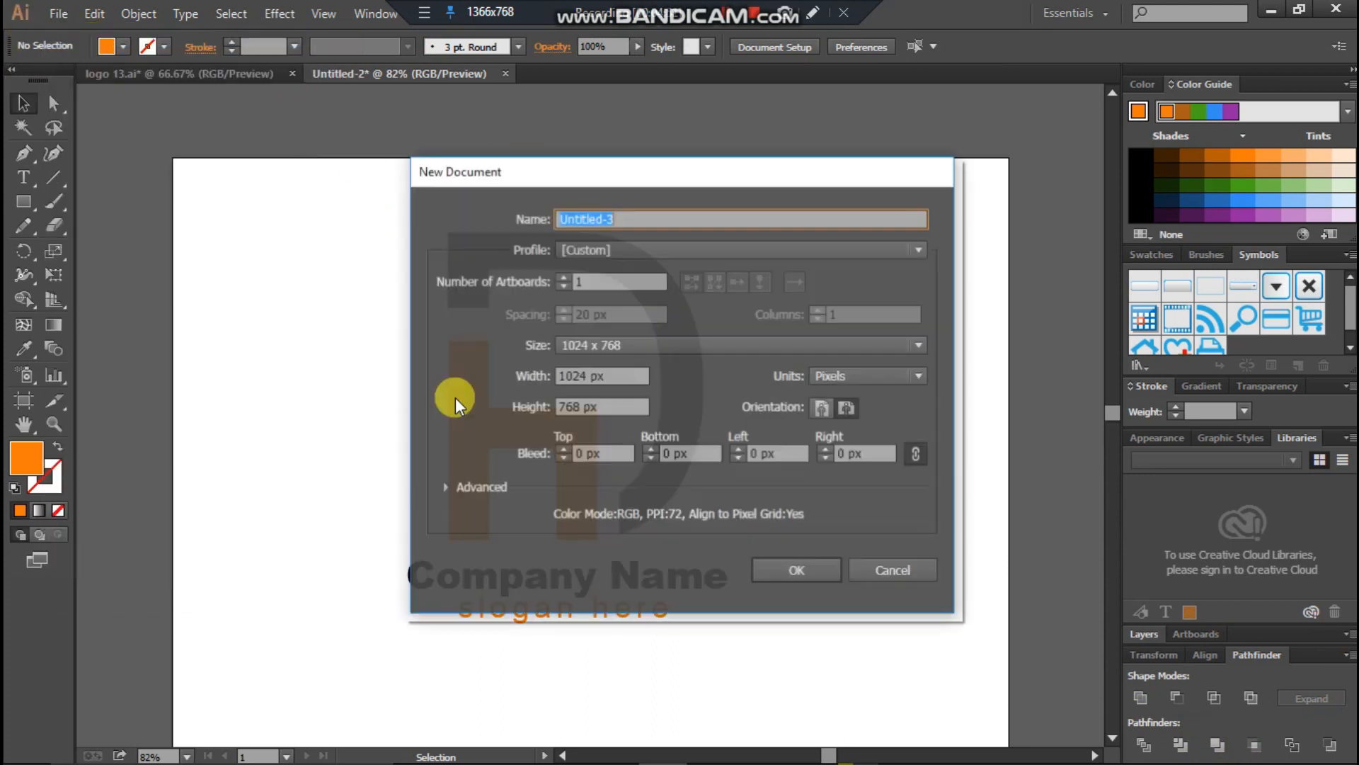
pyautogui.click(793, 562)
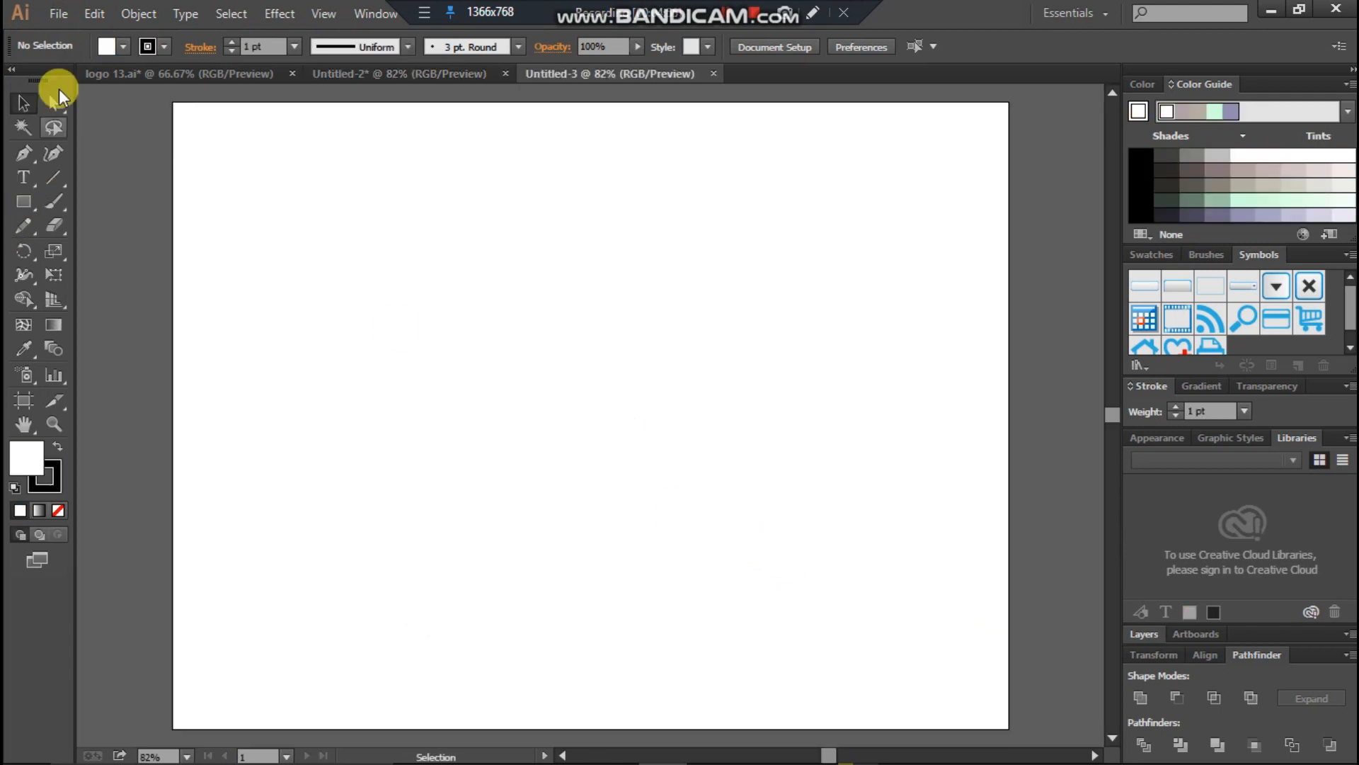
# Draw a background rectangle about 1035 x 777 px and nudge it up and left until it covers the whole artboard.
pyautogui.click(23, 201)
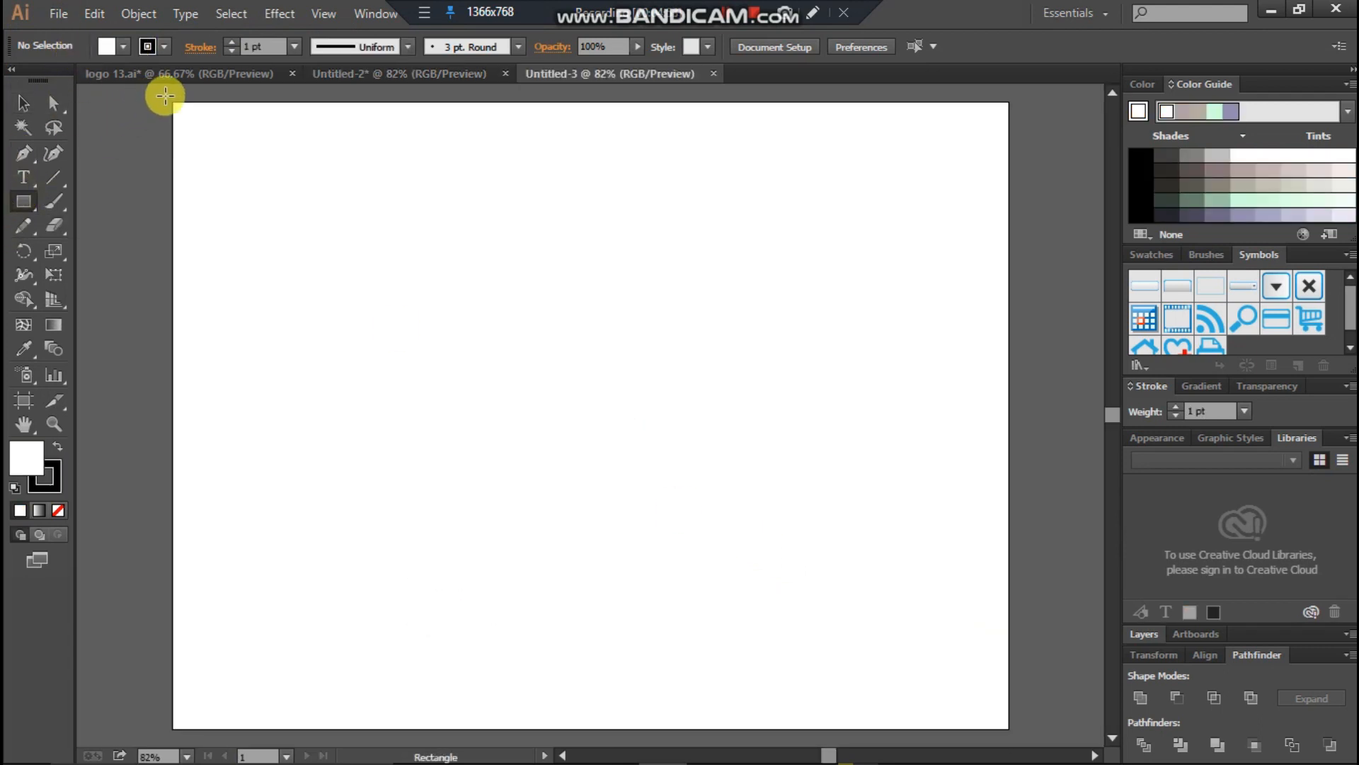
pyautogui.moveTo(173, 106); pyautogui.dragTo(1018, 741)
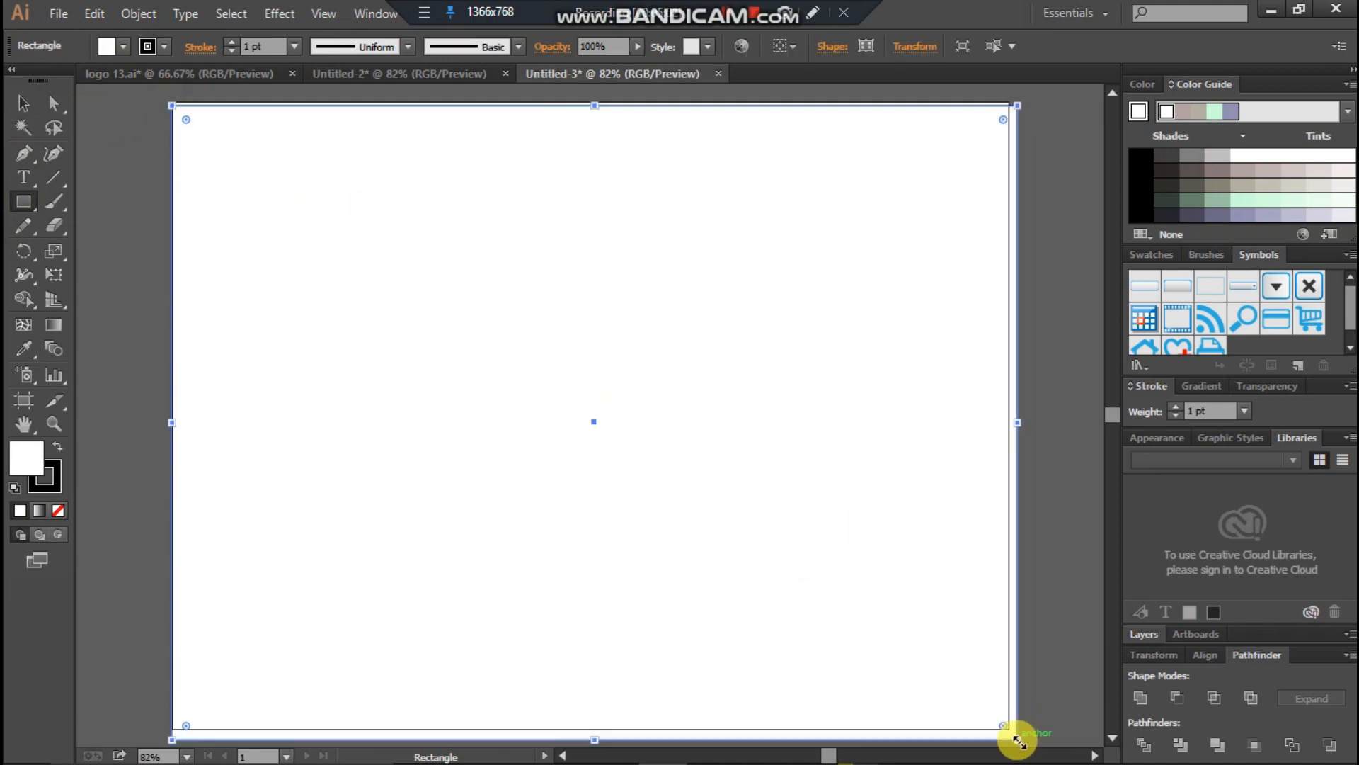
pyautogui.press('Up')
pyautogui.press('Up')
pyautogui.press('Up')
pyautogui.press('Up')
pyautogui.press('Up')
pyautogui.press('Up')
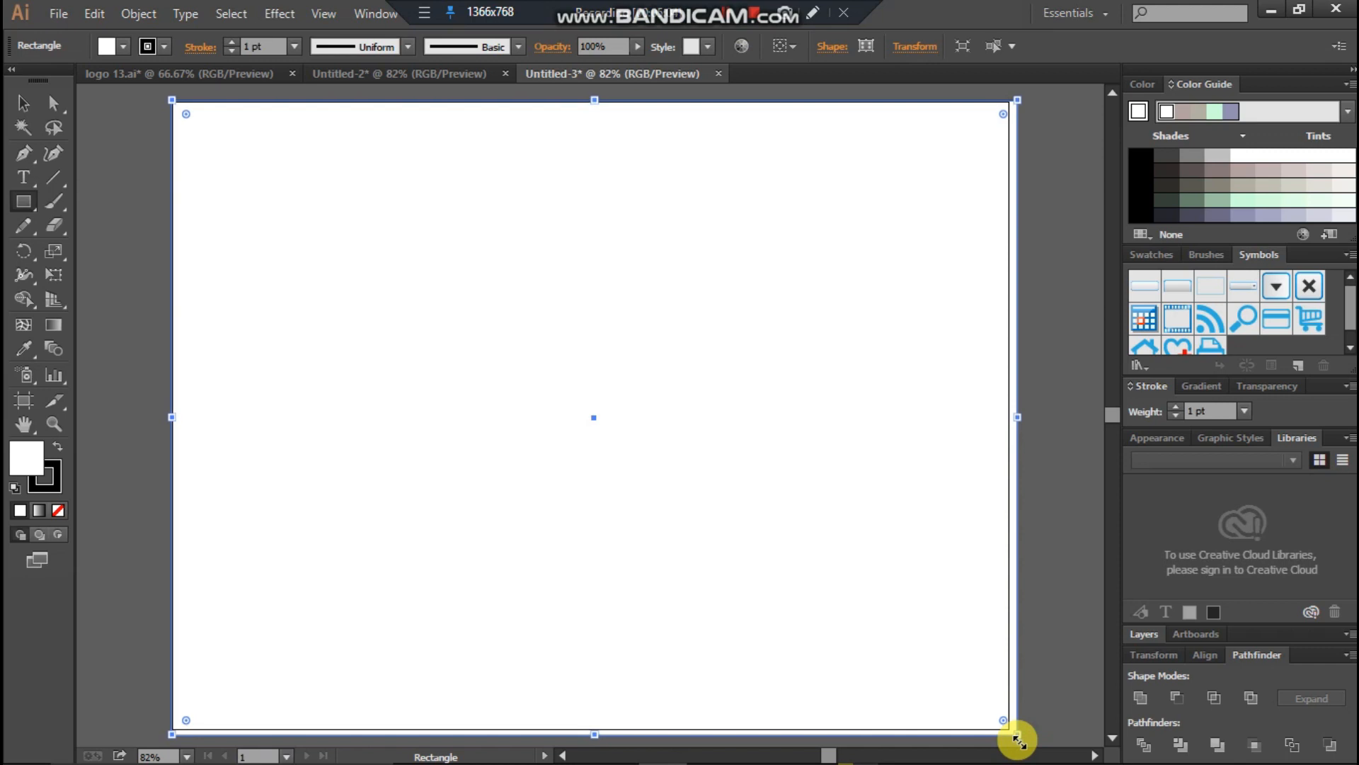
pyautogui.press('Up')
pyautogui.press('Up')
pyautogui.press('Up')
pyautogui.press('Up')
pyautogui.press('Left')
pyautogui.press('Left')
pyautogui.press('Left')
pyautogui.press('Left')
pyautogui.press('Left')
pyautogui.press('Left')
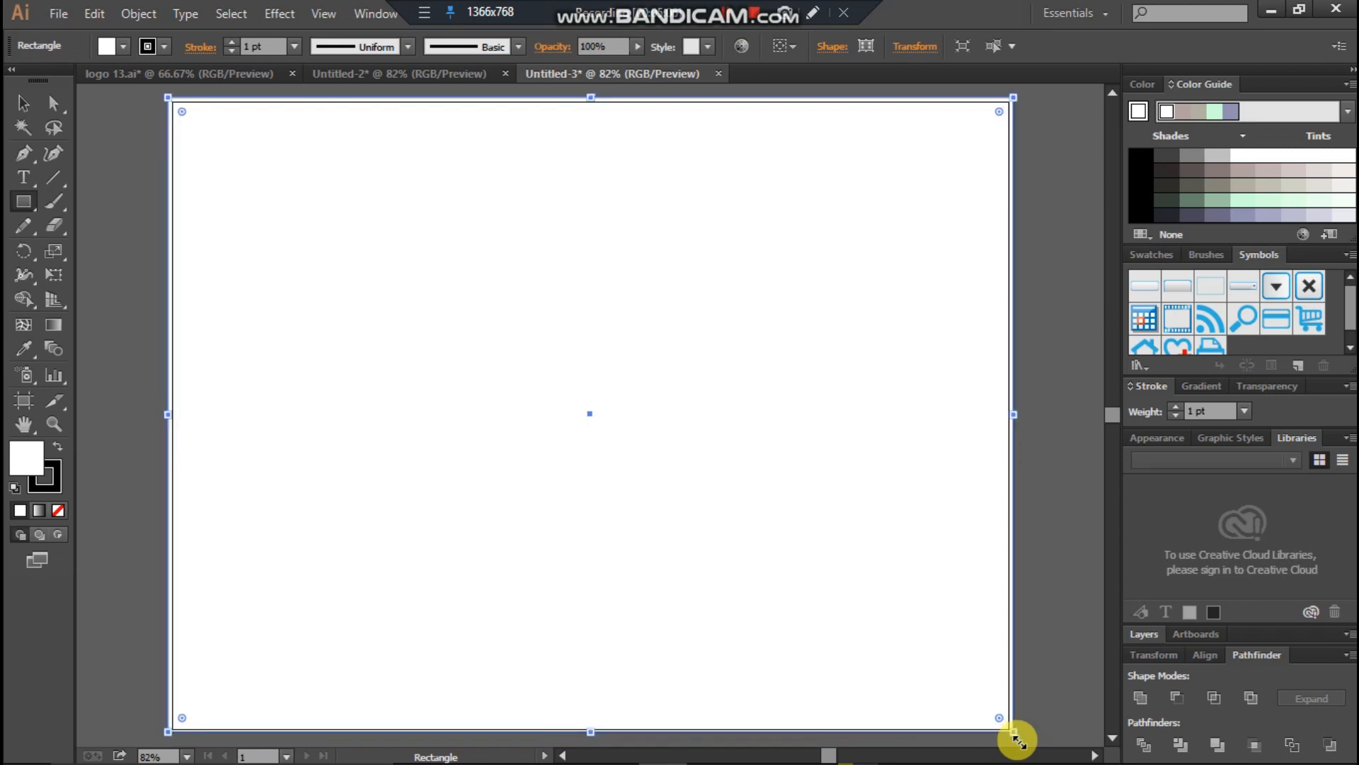
# Fill the background rectangle with the orange radial gradient swatch and recolour its outer gradient stop dark grey.
pyautogui.click(112, 46)
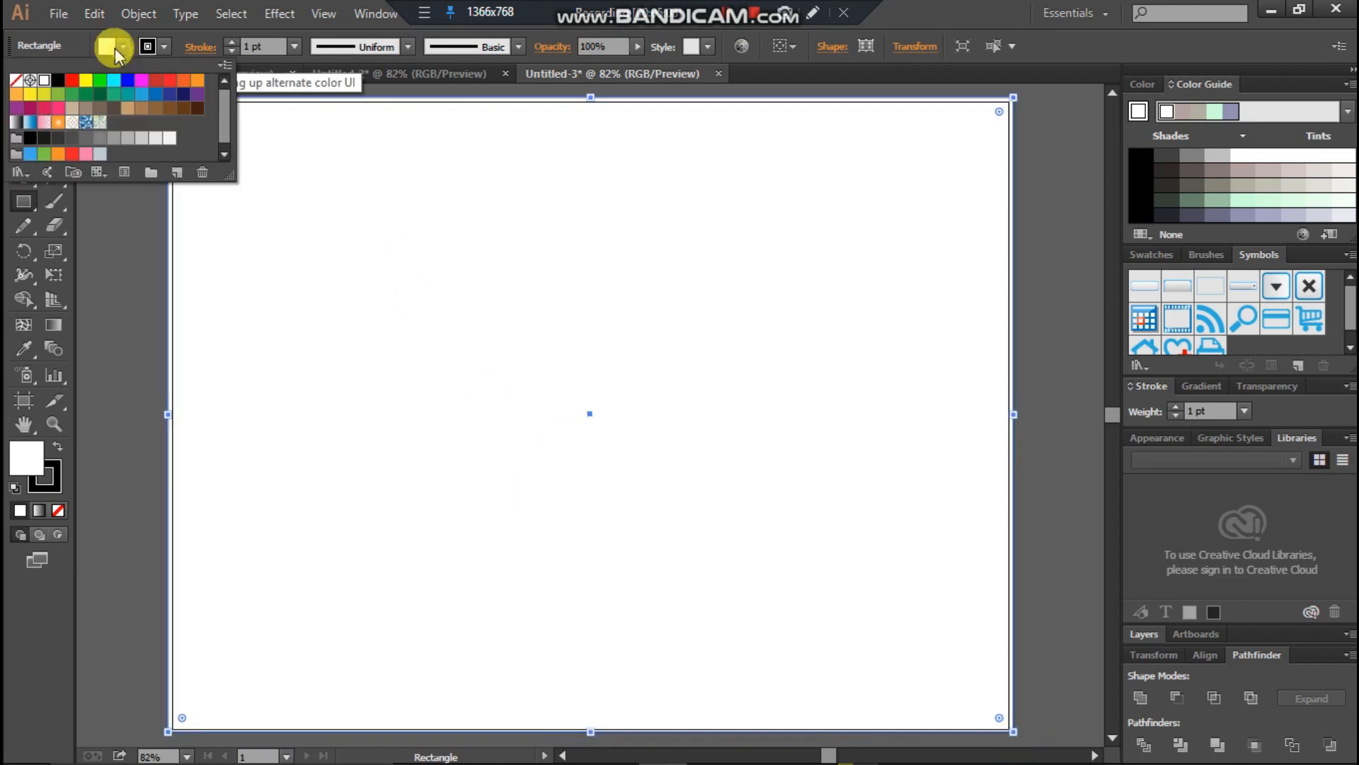
pyautogui.click(58, 122)
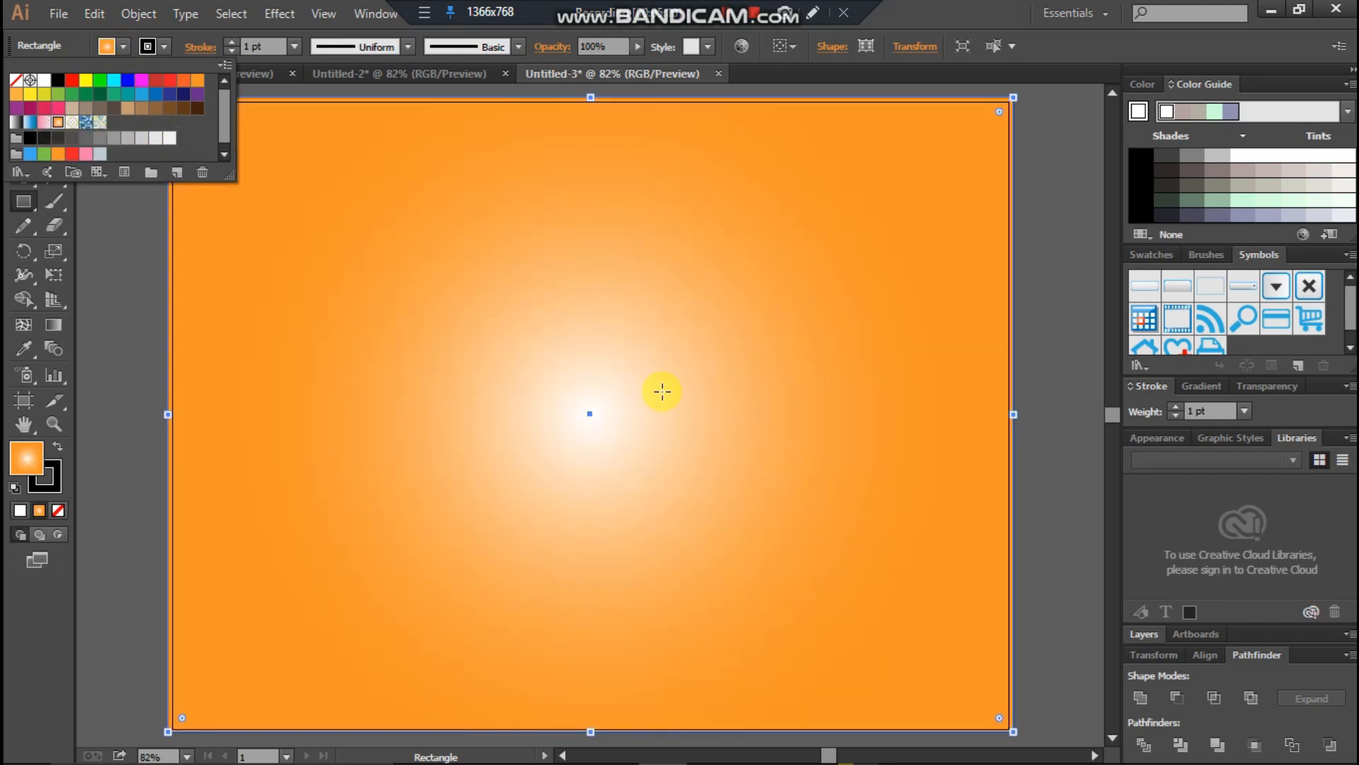
pyautogui.click(51, 323)
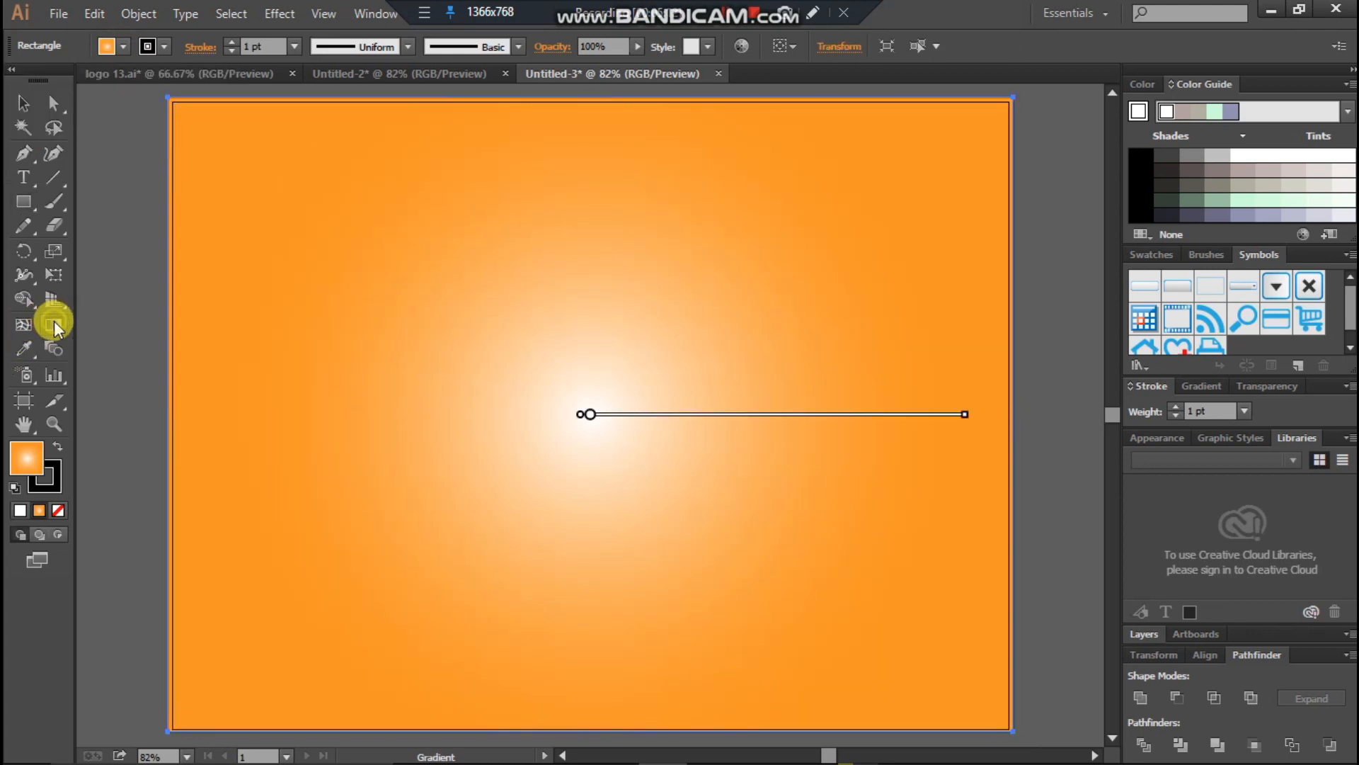
pyautogui.moveTo(962, 416)
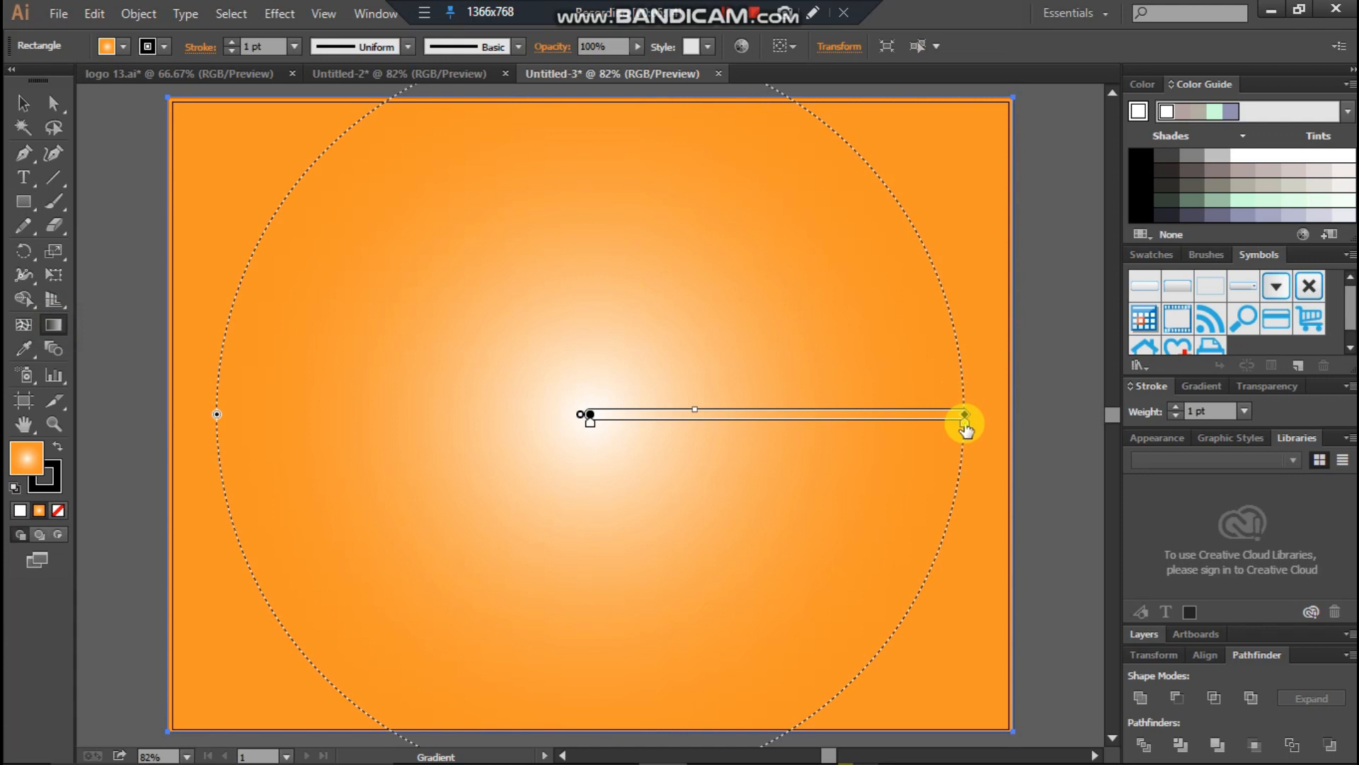
pyautogui.doubleClick(965, 424)
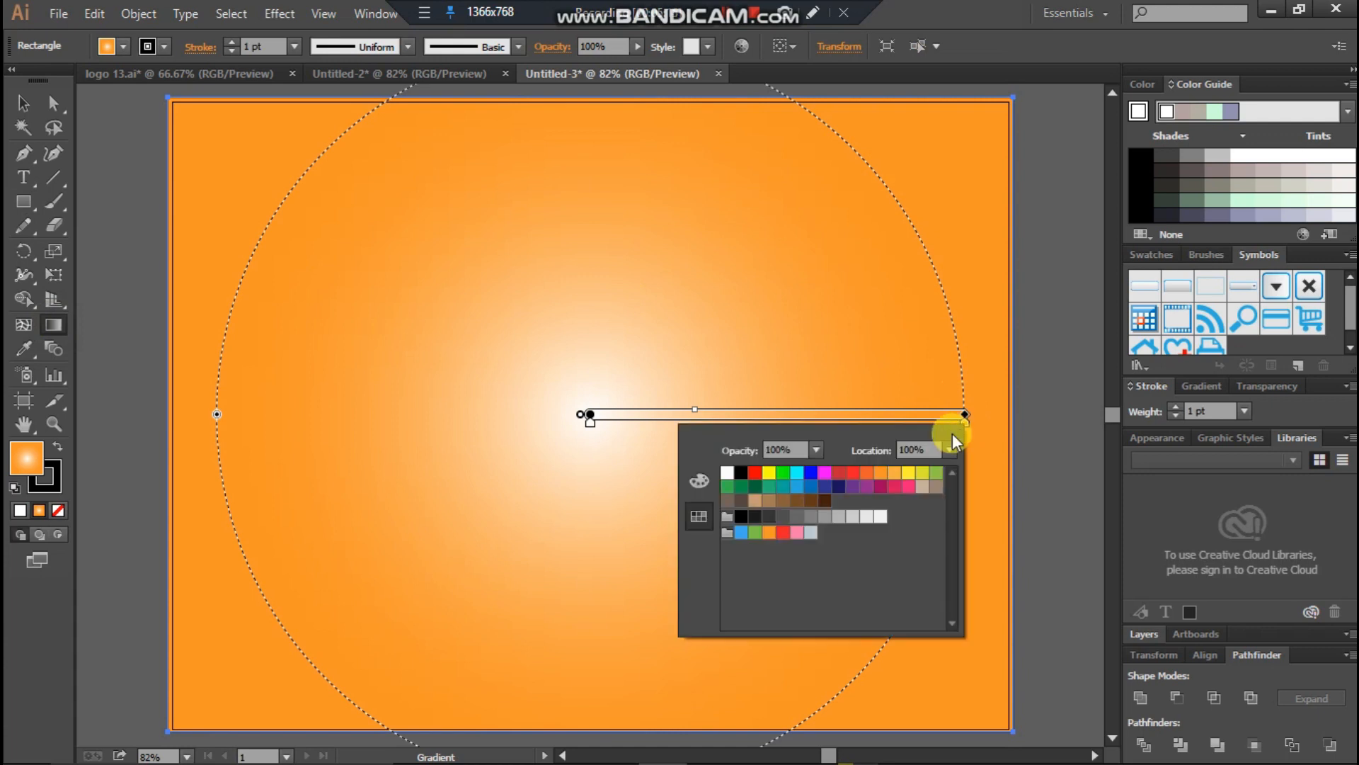
pyautogui.click(771, 516)
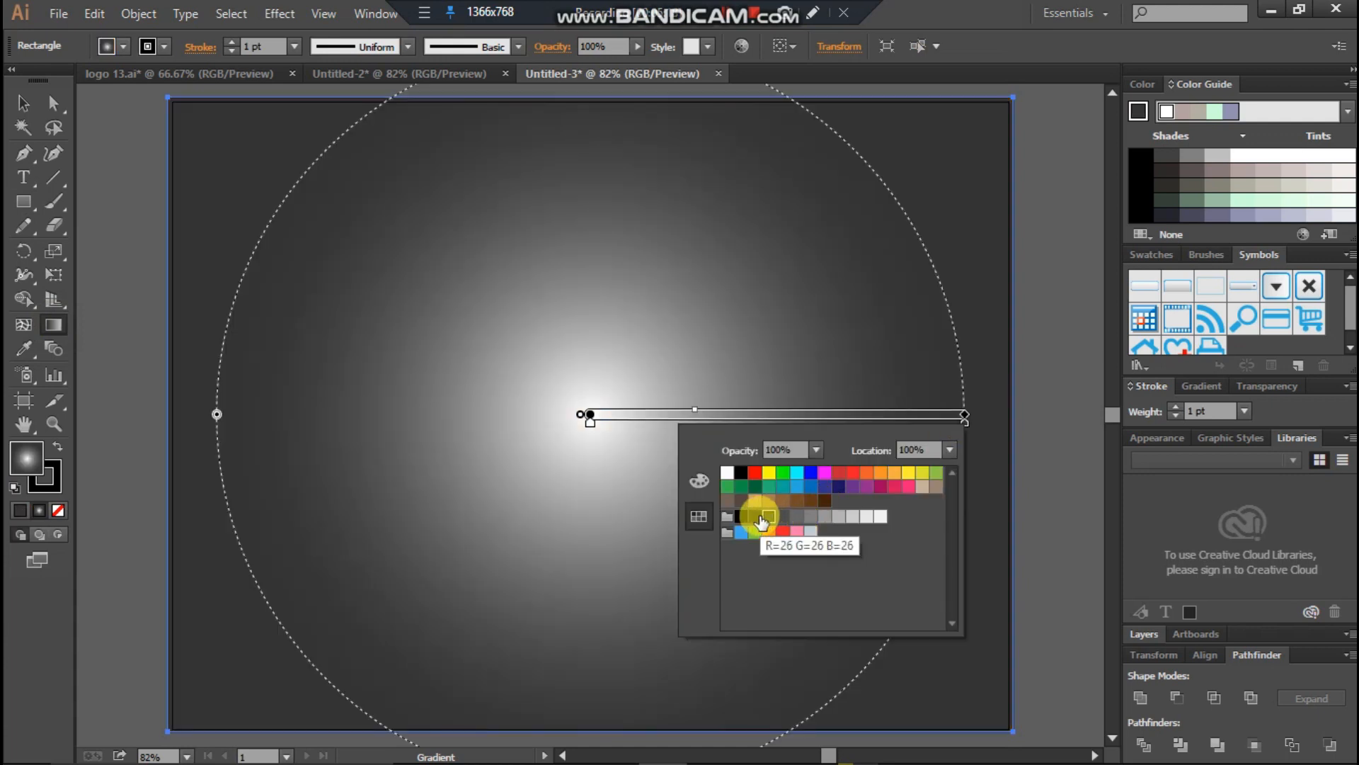
pyautogui.click(756, 517)
pyautogui.click(769, 516)
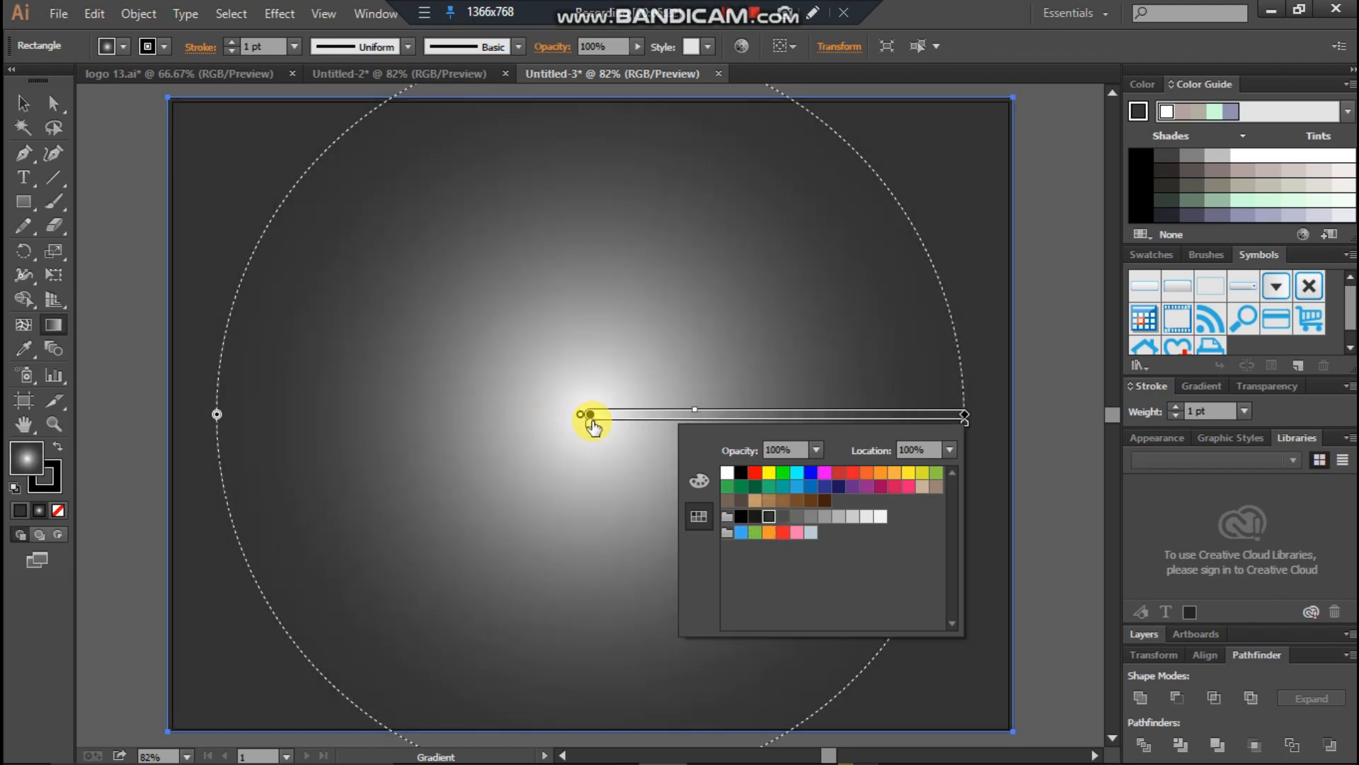
# Recolour the centre stop of the background's radial gradient to a medium grey swatch.
pyautogui.click(593, 425)
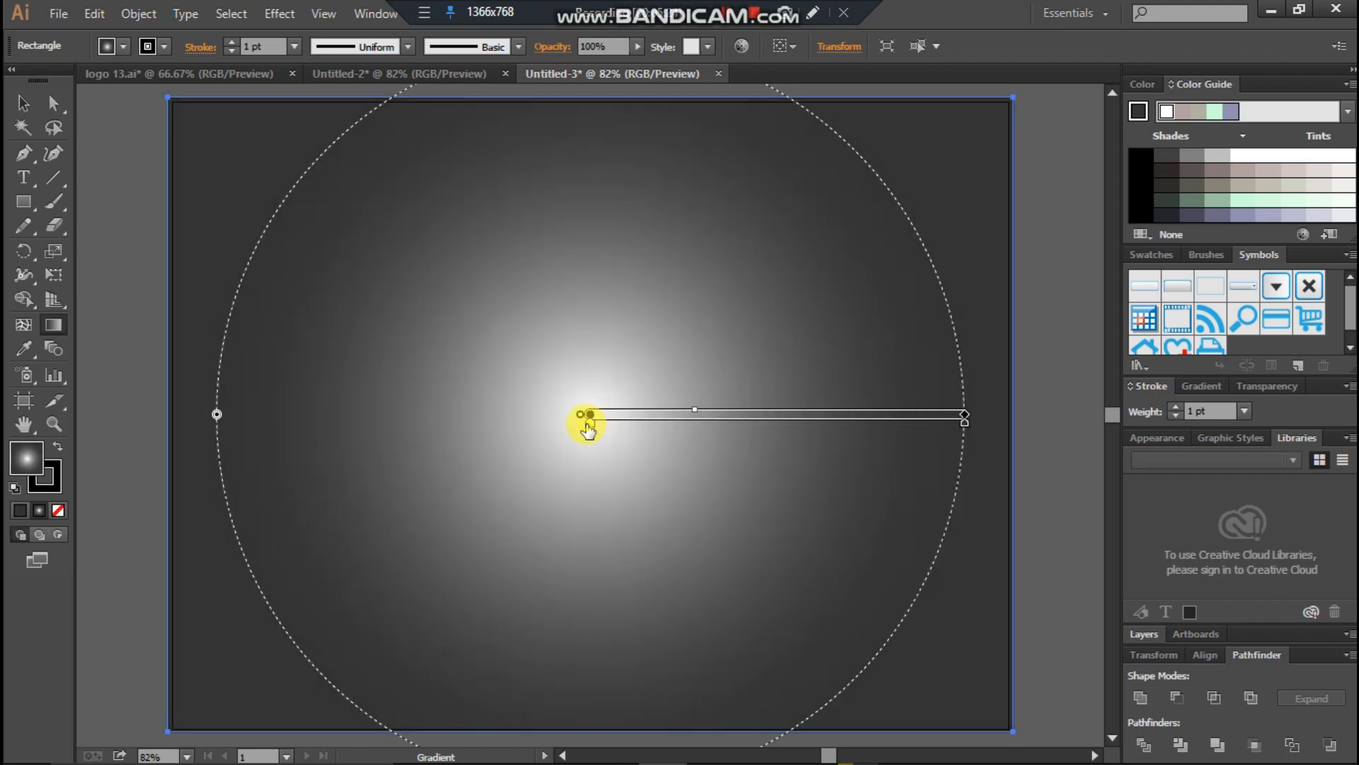
pyautogui.doubleClick(588, 428)
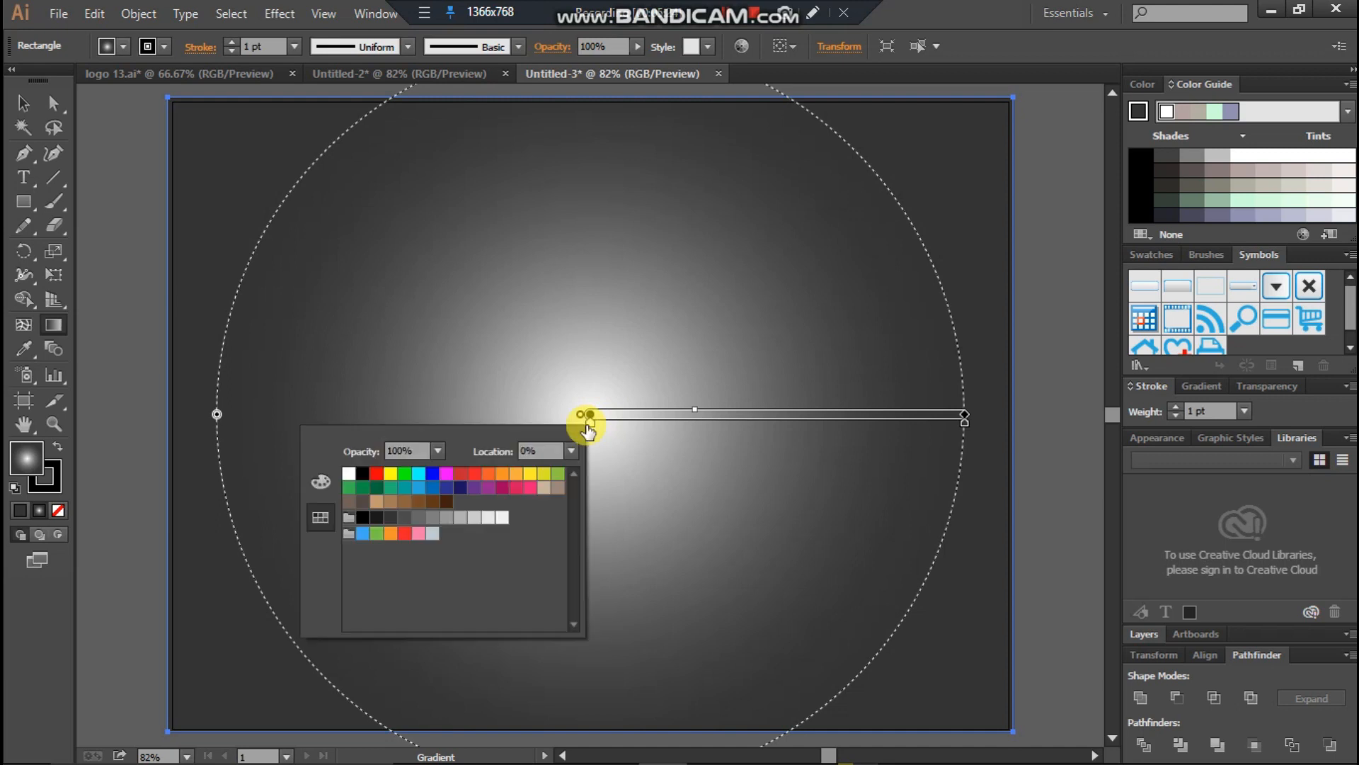
pyautogui.click(427, 518)
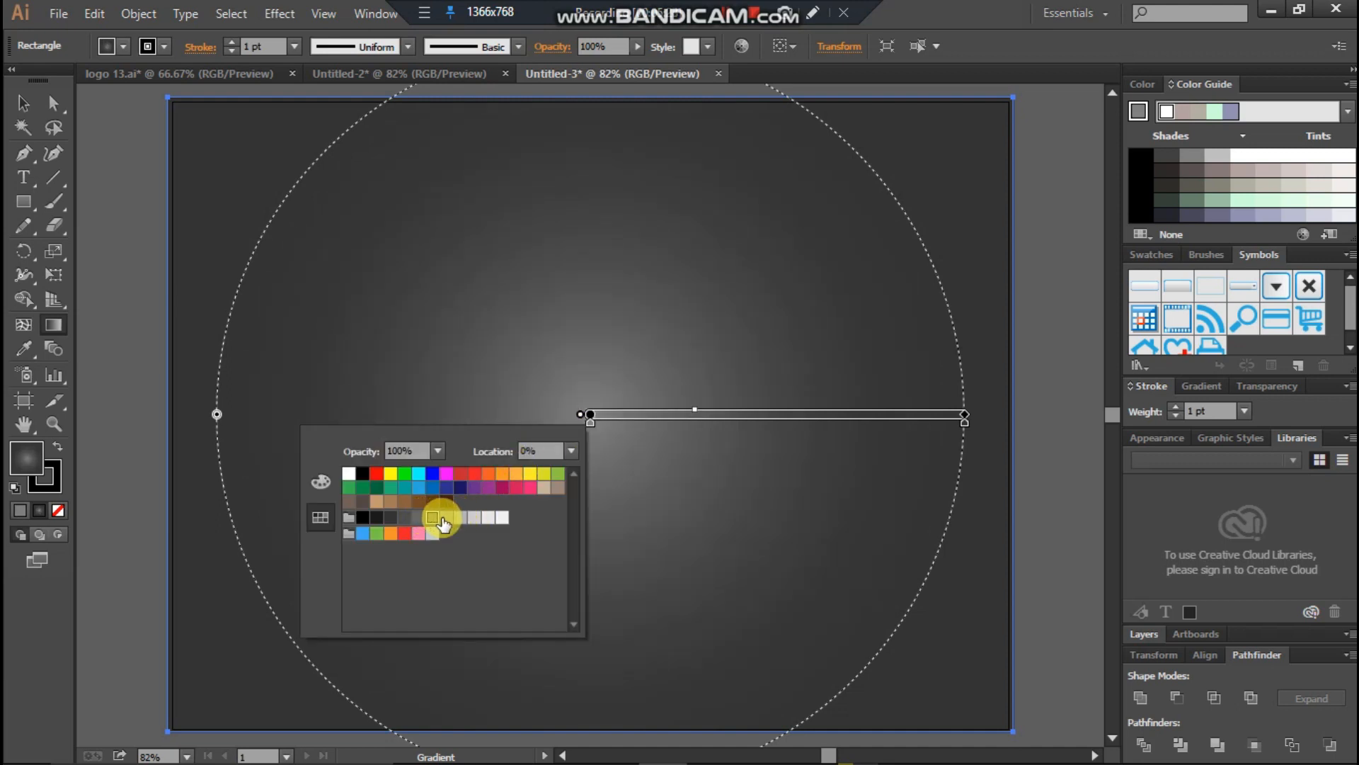
pyautogui.click(444, 518)
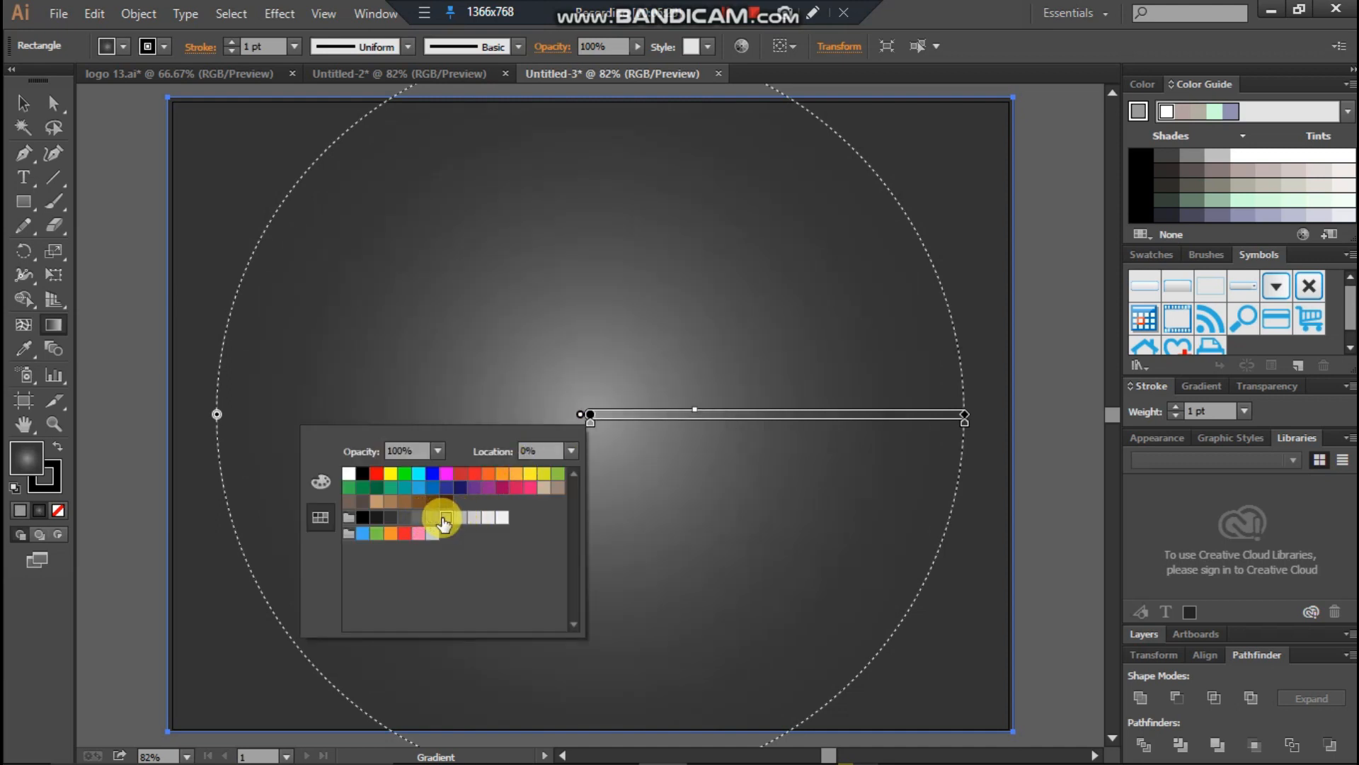
pyautogui.press('Escape')
pyautogui.click(23, 102)
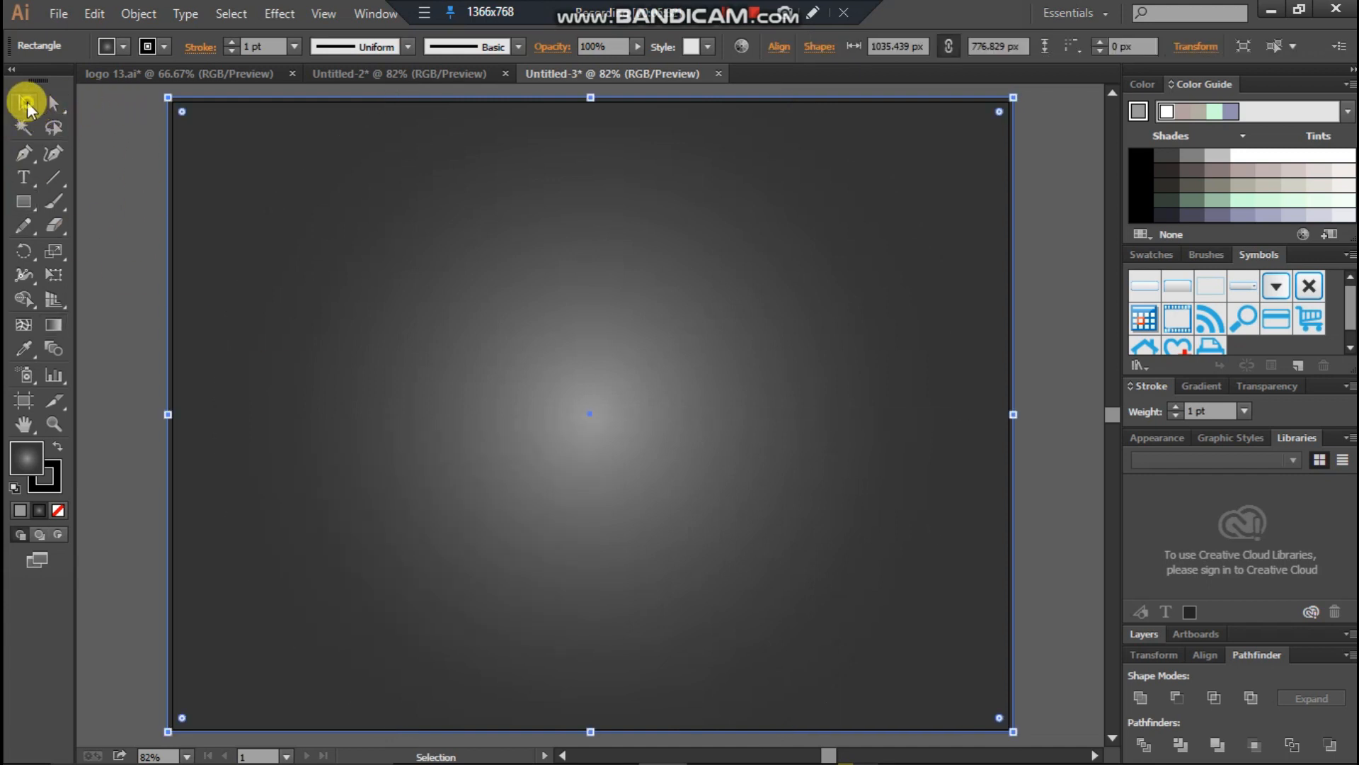
# Bring the complete logo with its two text lines from Untitled-2 into Untitled-3 and place it near the centre of the gradient background.
pyautogui.click(443, 74)
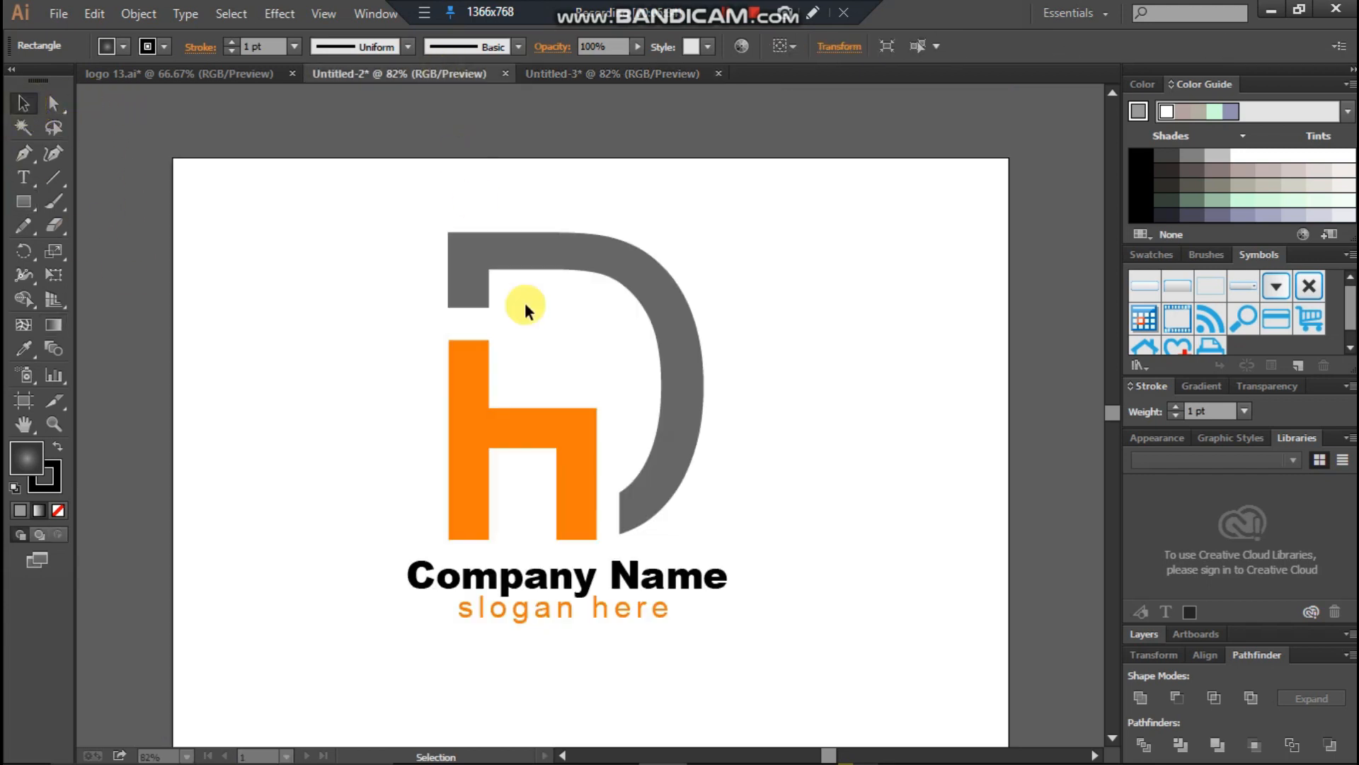
pyautogui.click(634, 266)
pyautogui.moveTo(376, 295); pyautogui.dragTo(1059, 676)
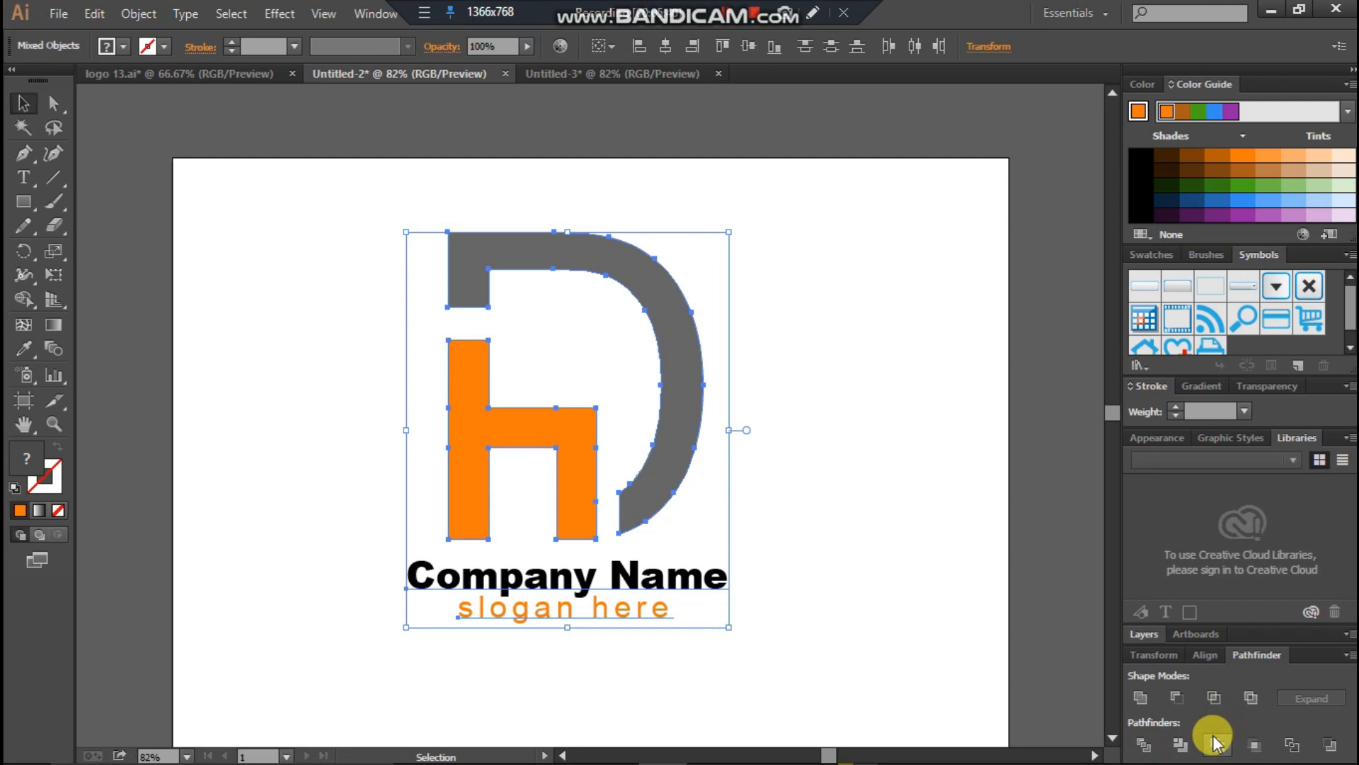
pyautogui.moveTo(658, 467); pyautogui.dragTo(675, 146)
pyautogui.moveTo(576, 395); pyautogui.dragTo(666, 448)
pyautogui.click(1052, 383)
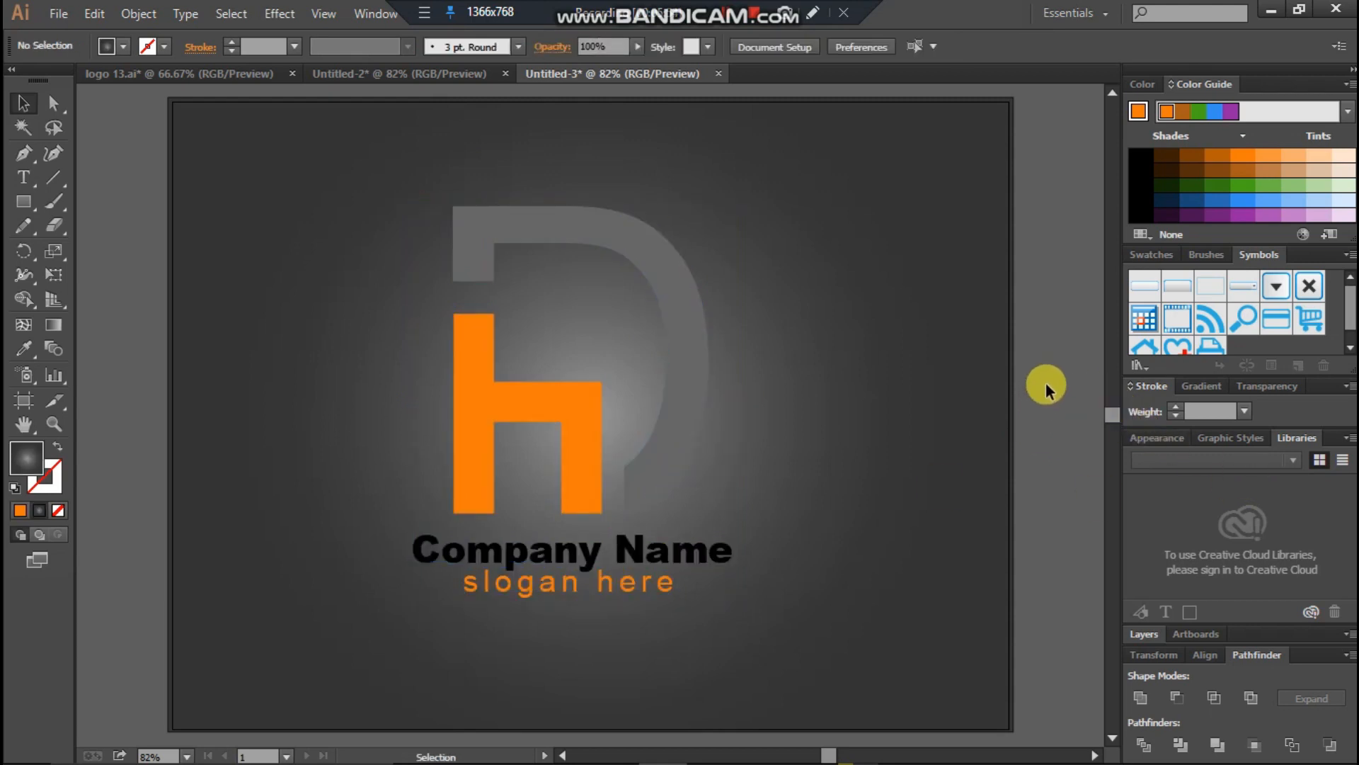
pyautogui.scroll(-1, 1046, 388)
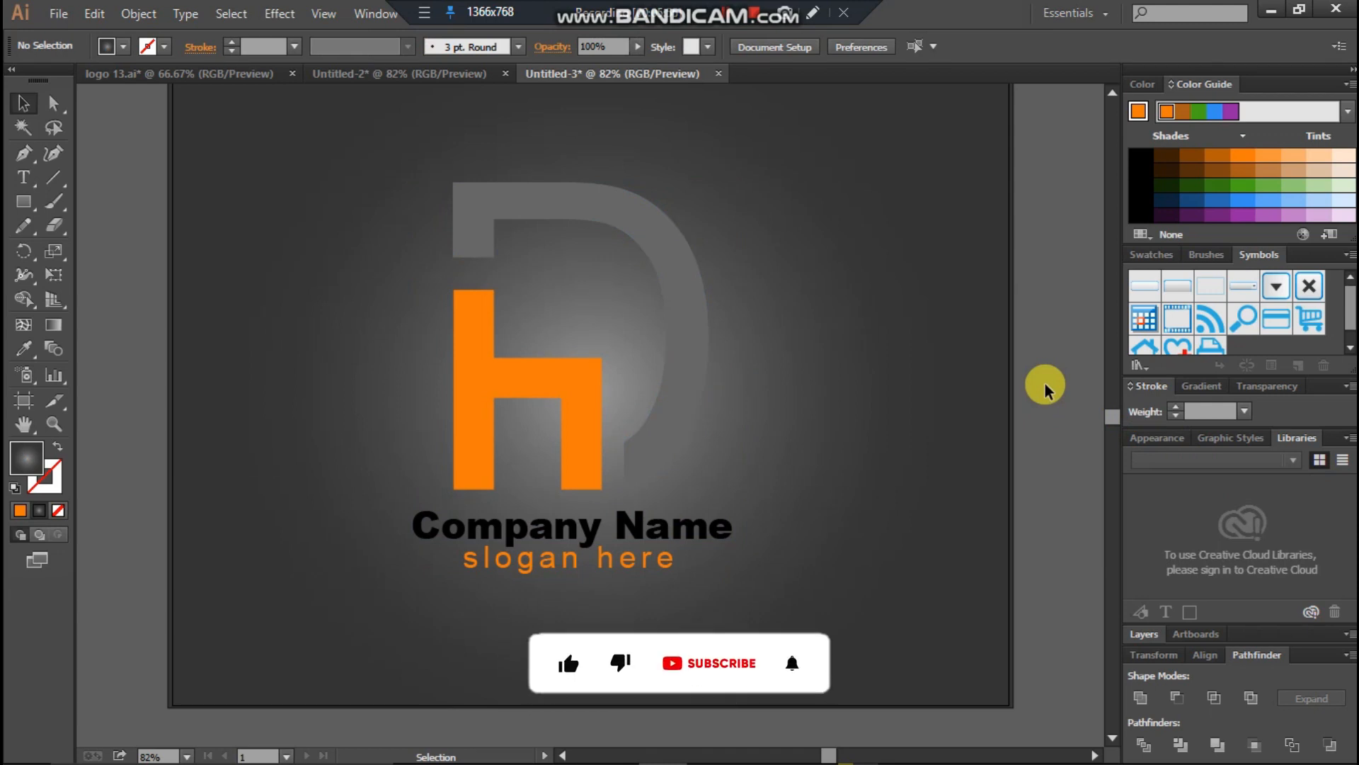
pyautogui.scroll(1, 1046, 383)
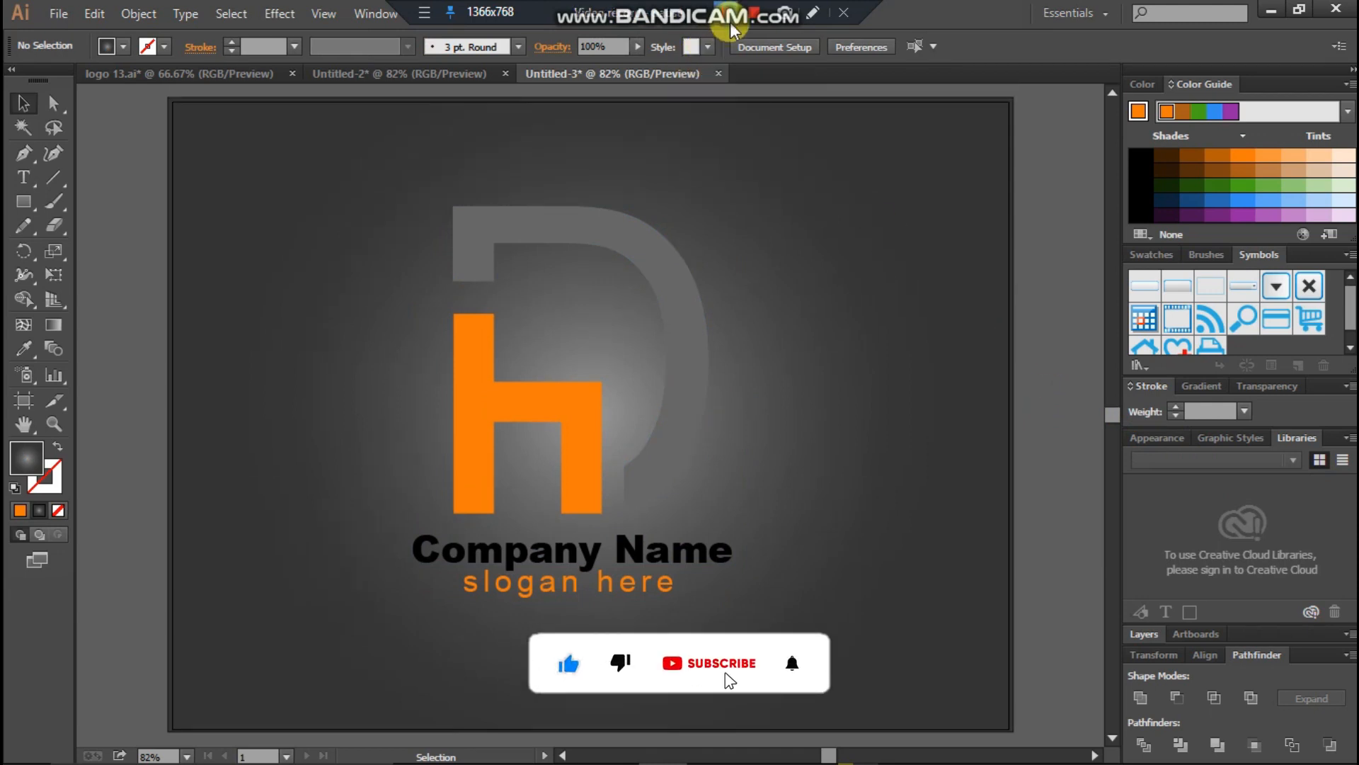